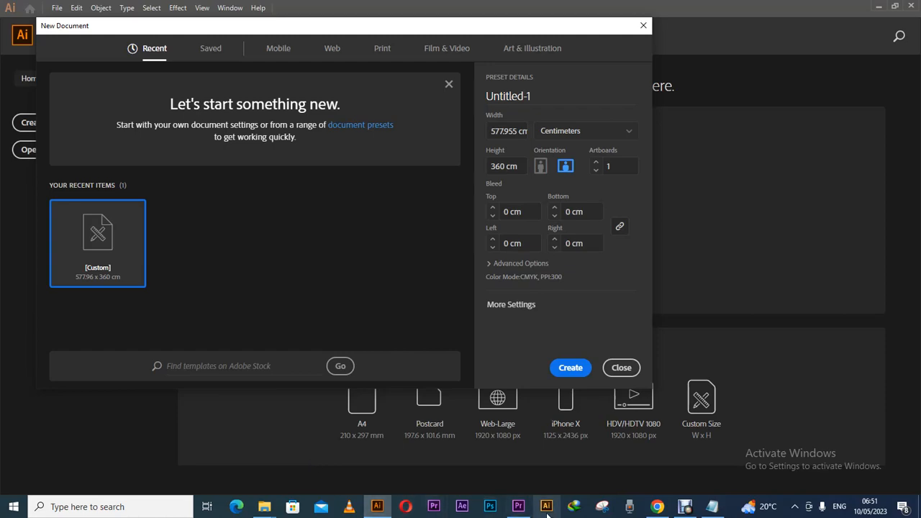
# Check the line of phone numbers in the Notepad notes, then hide the notes.
pyautogui.click(712, 507)
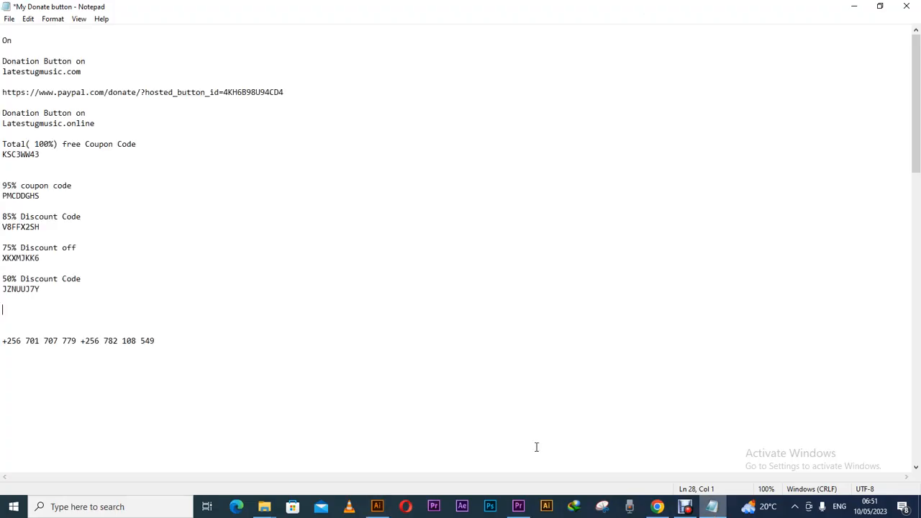
pyautogui.moveTo(178, 346); pyautogui.dragTo(8, 343)
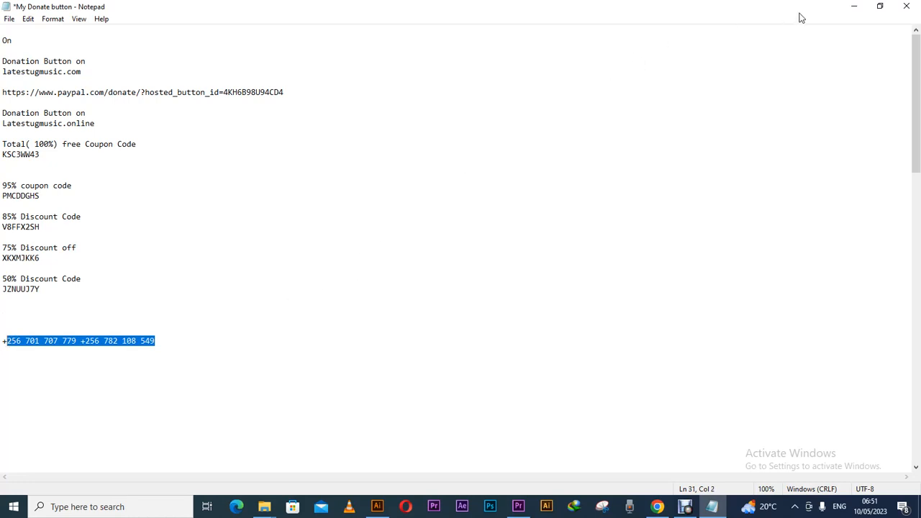
pyautogui.click(854, 8)
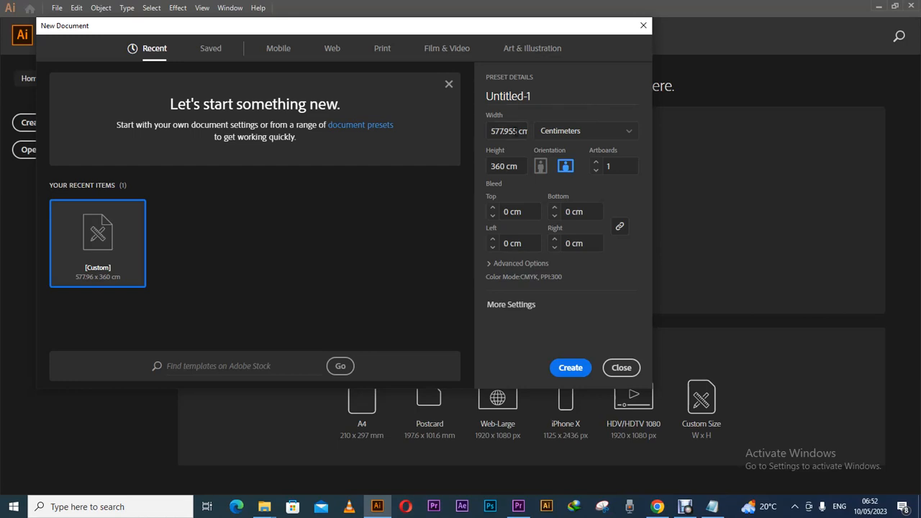
# Switch the new document's units to Pixels and make it 300 × 300 px.
pyautogui.click(581, 134)
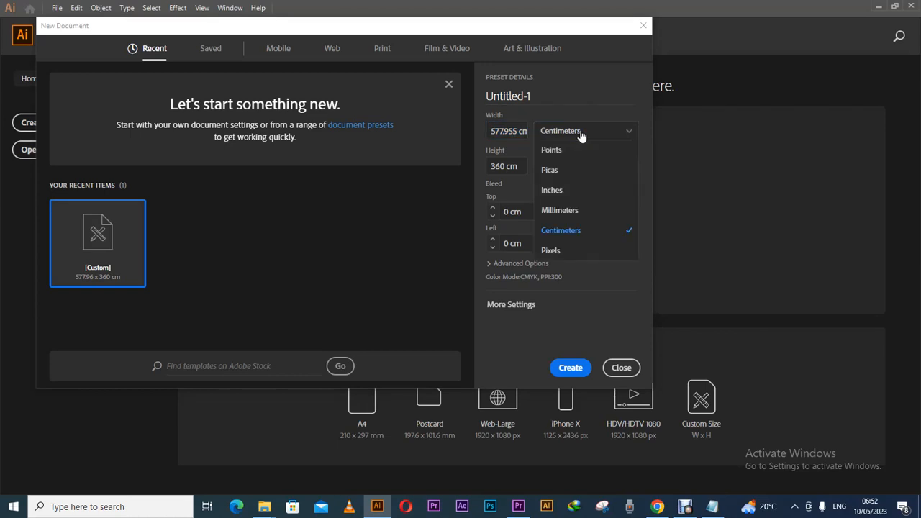
pyautogui.click(578, 109)
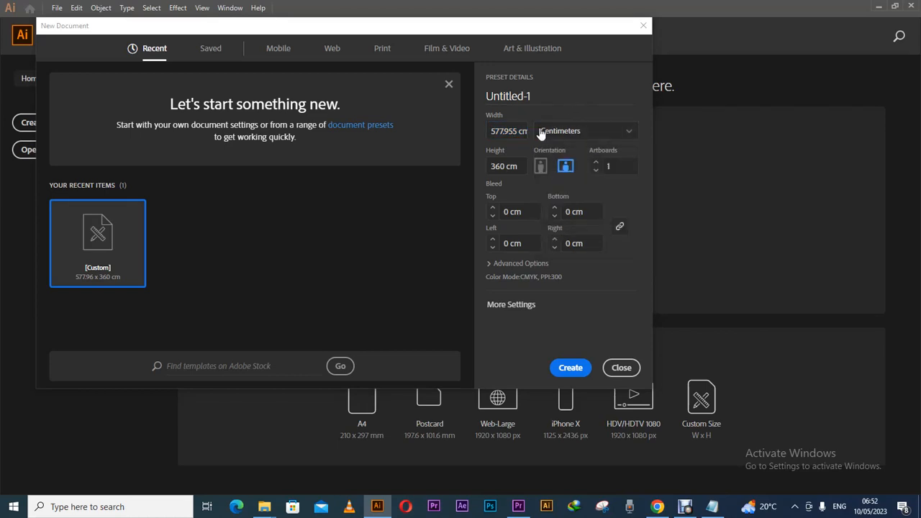
pyautogui.click(559, 136)
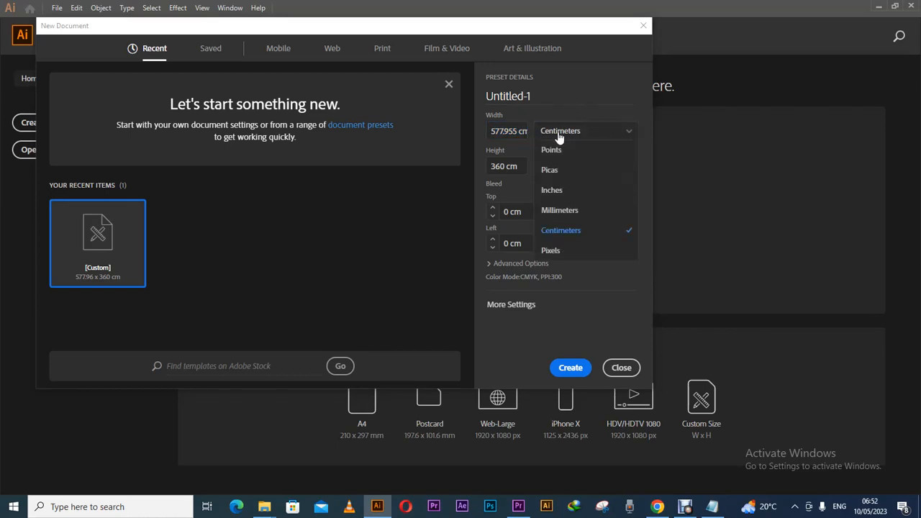
pyautogui.click(561, 250)
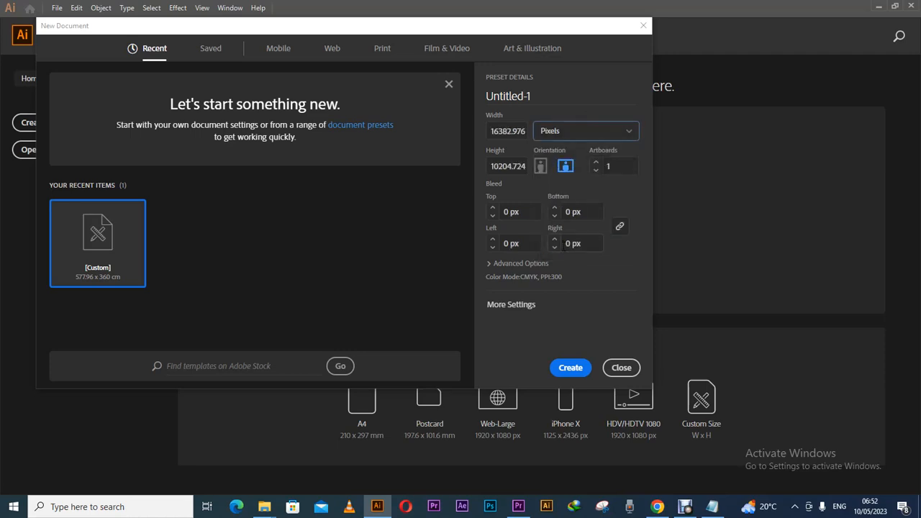
pyautogui.click(513, 131)
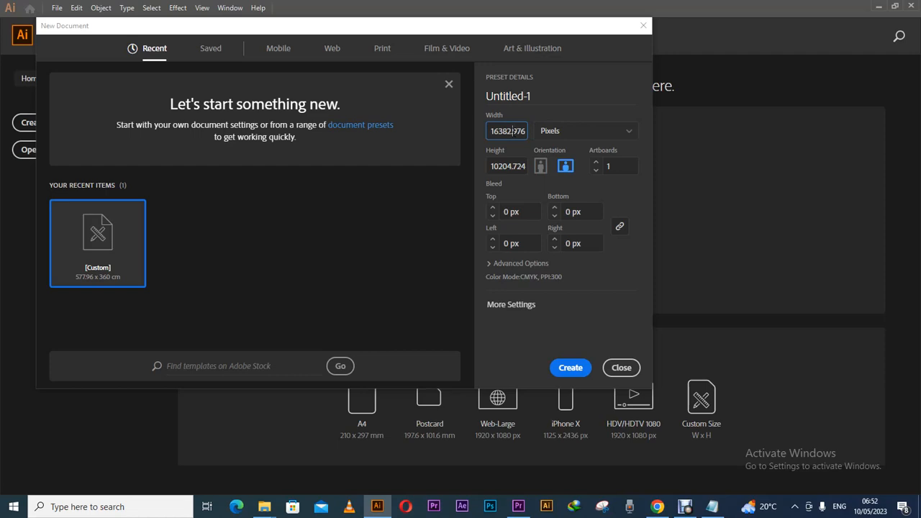
pyautogui.doubleClick(510, 131)
pyautogui.write('300')
pyautogui.click(516, 167)
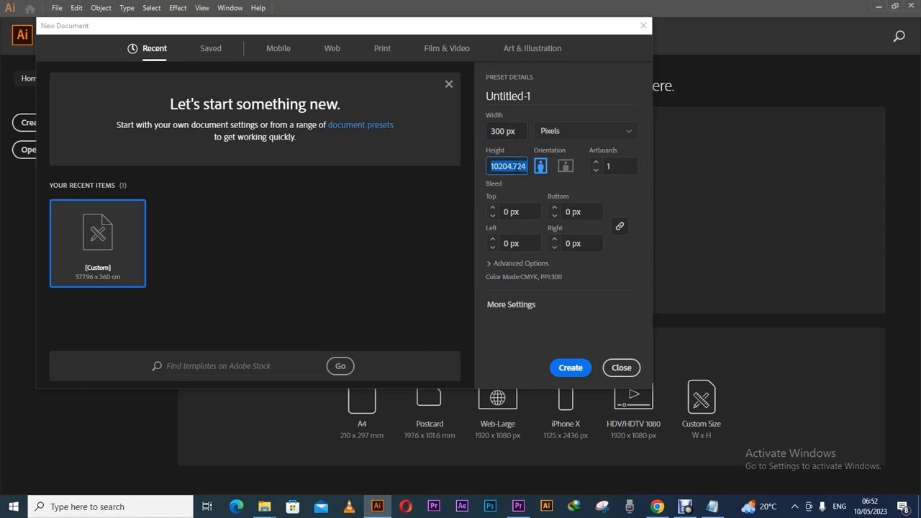
pyautogui.write('300')
pyautogui.click(584, 277)
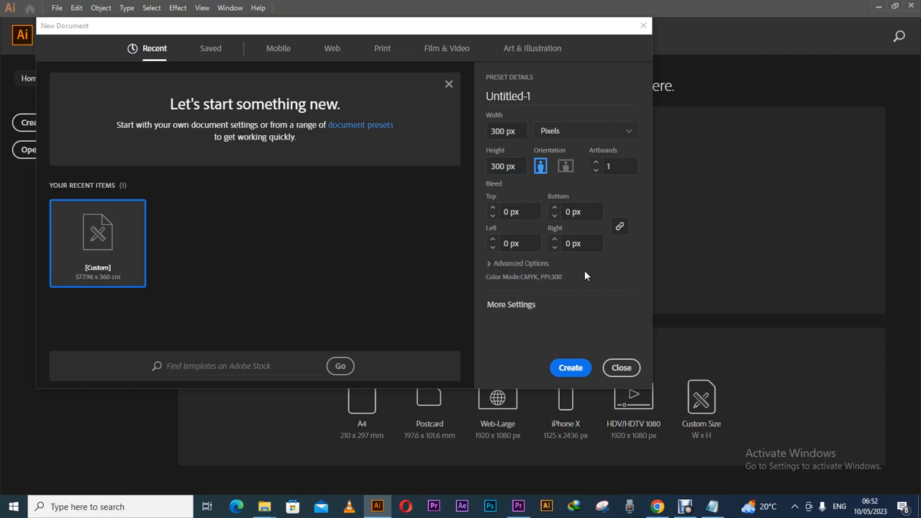
# Set Raster Effects to Screen (72 ppi) under Advanced Options and create the document.
pyautogui.click(497, 263)
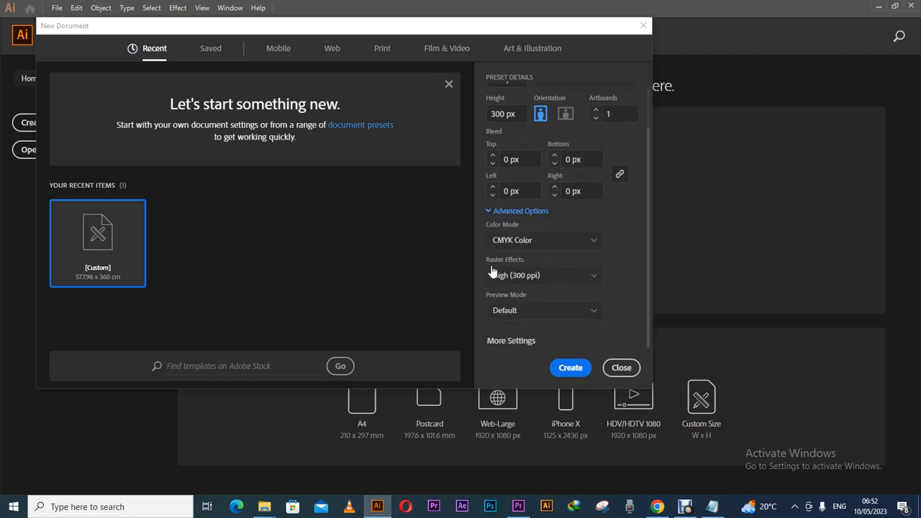
pyautogui.click(545, 281)
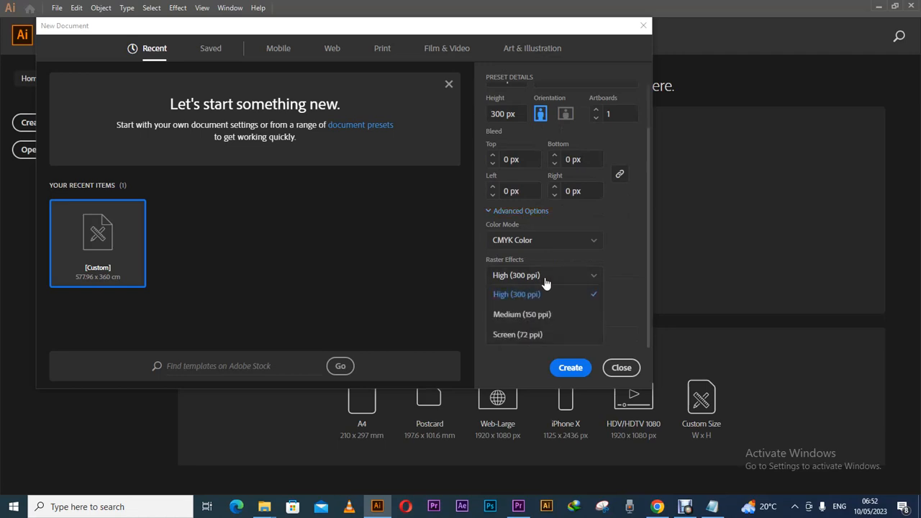
pyautogui.click(531, 336)
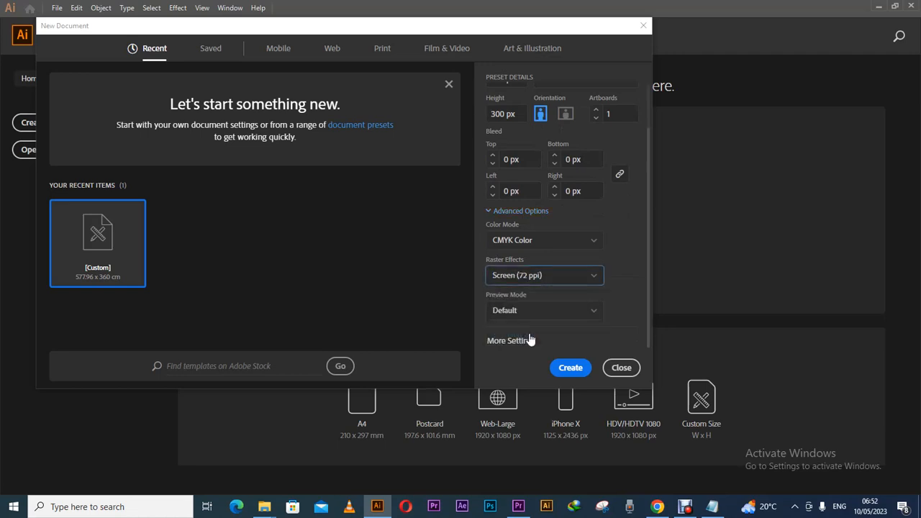
pyautogui.click(556, 285)
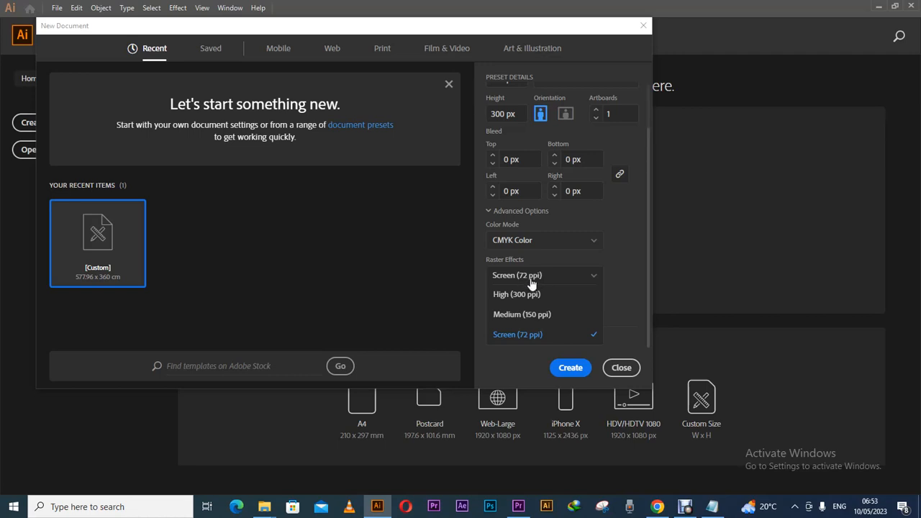
pyautogui.click(531, 281)
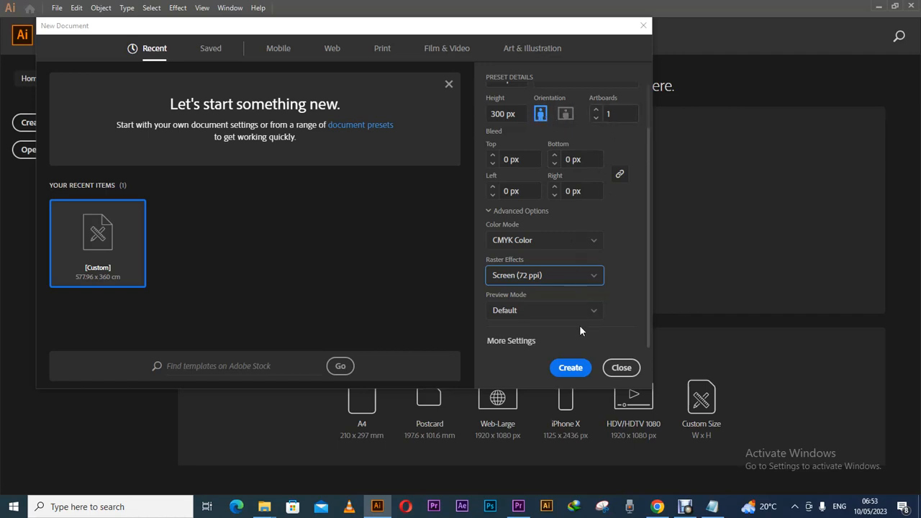
pyautogui.click(570, 368)
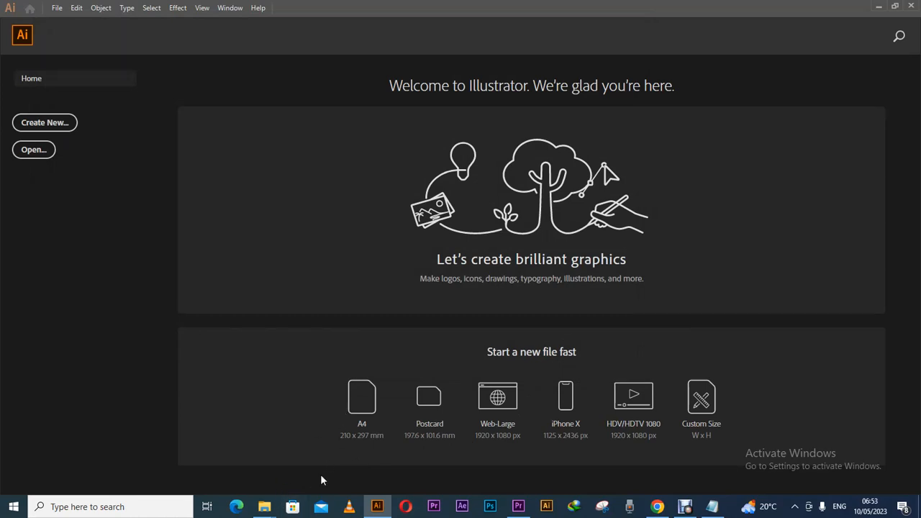
pyautogui.moveTo(271, 511)
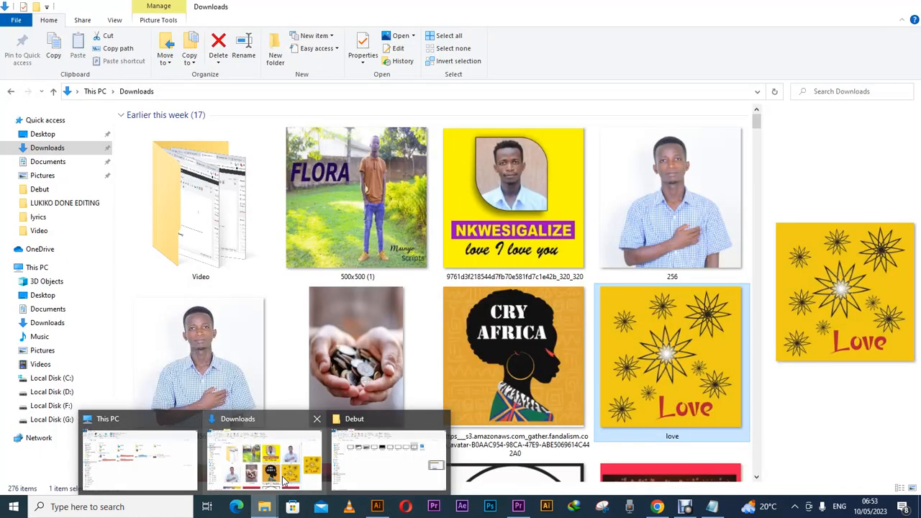
pyautogui.click(284, 481)
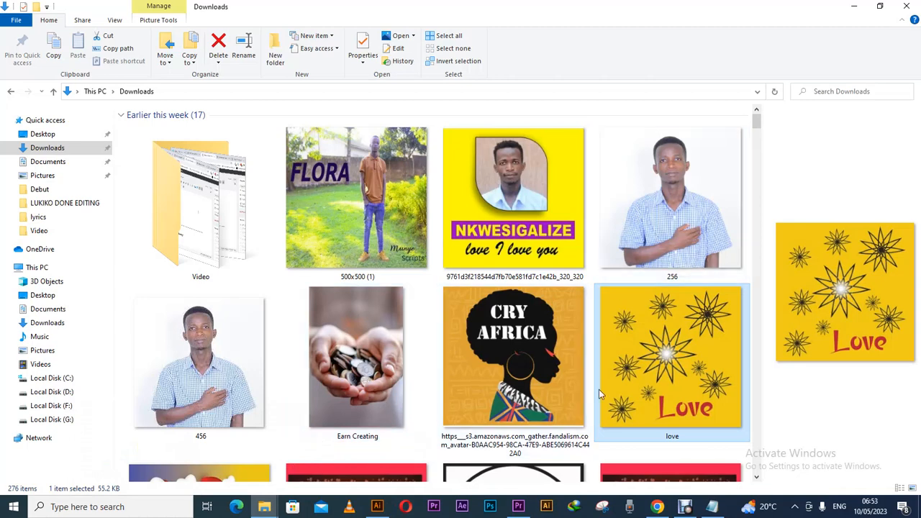
pyautogui.click(379, 508)
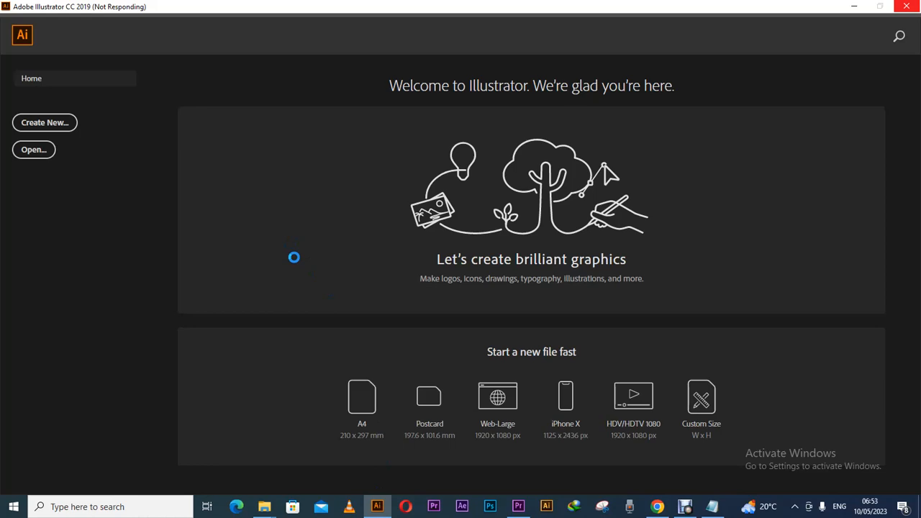
# In the browser's listing form, open the category list and choose Services.
pyautogui.click(659, 512)
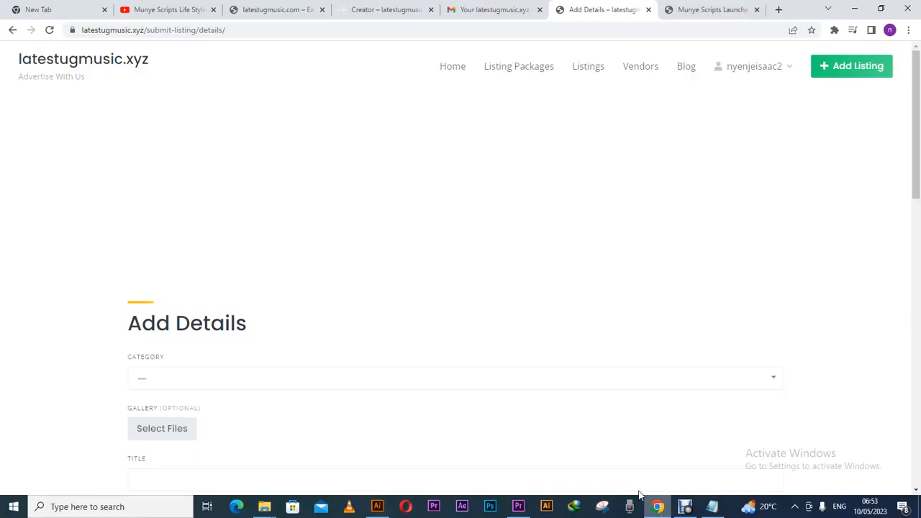
pyautogui.moveTo(918, 156); pyautogui.dragTo(911, 476)
pyautogui.moveTo(905, 441); pyautogui.dragTo(866, 221)
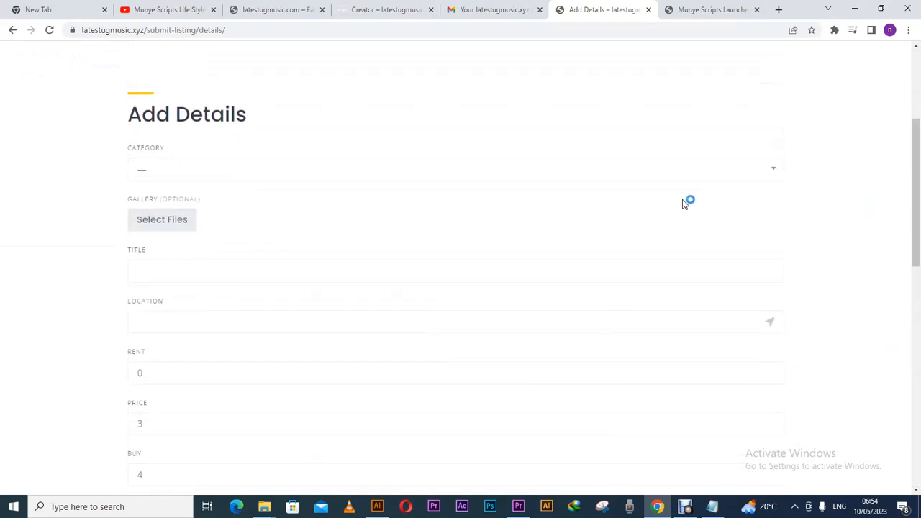
pyautogui.click(610, 175)
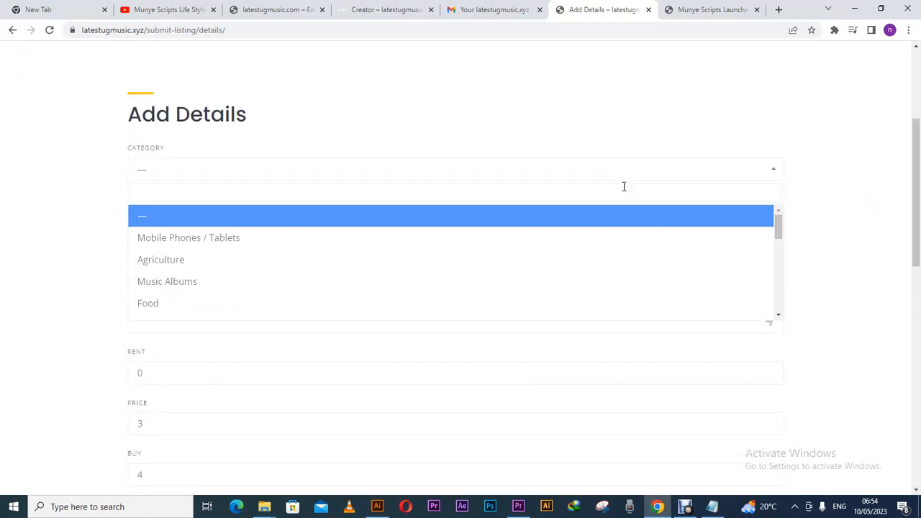
pyautogui.moveTo(779, 230); pyautogui.dragTo(777, 266)
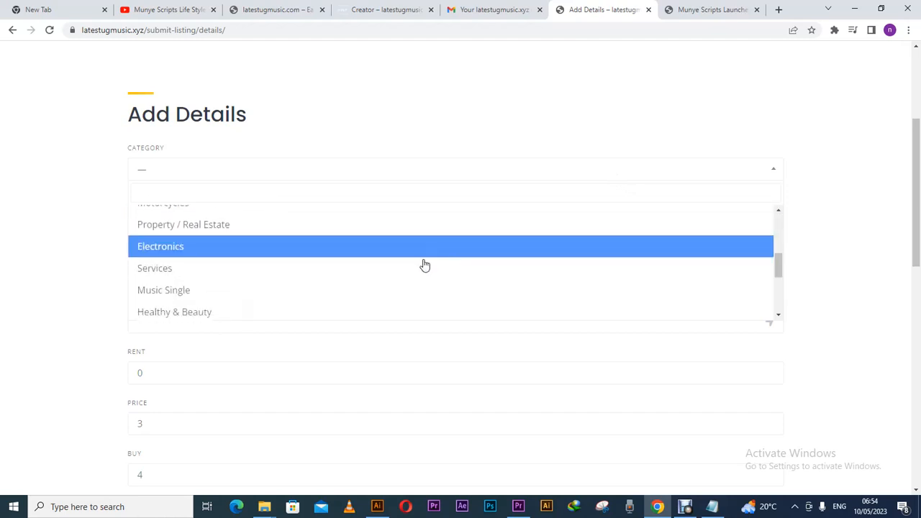
pyautogui.click(406, 271)
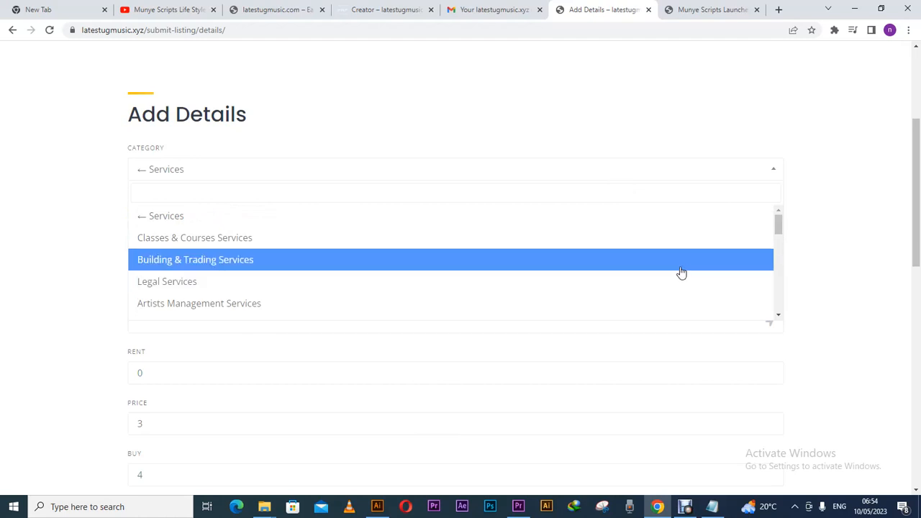
# Set the listing category to Photography & Video Services, then return to Illustrator.
pyautogui.click(778, 316)
pyautogui.click(778, 316)
pyautogui.click(779, 316)
pyautogui.click(778, 316)
pyautogui.click(778, 316)
pyautogui.click(778, 316)
pyautogui.click(779, 316)
pyautogui.click(779, 316)
pyautogui.click(778, 316)
pyautogui.click(778, 316)
pyautogui.click(778, 316)
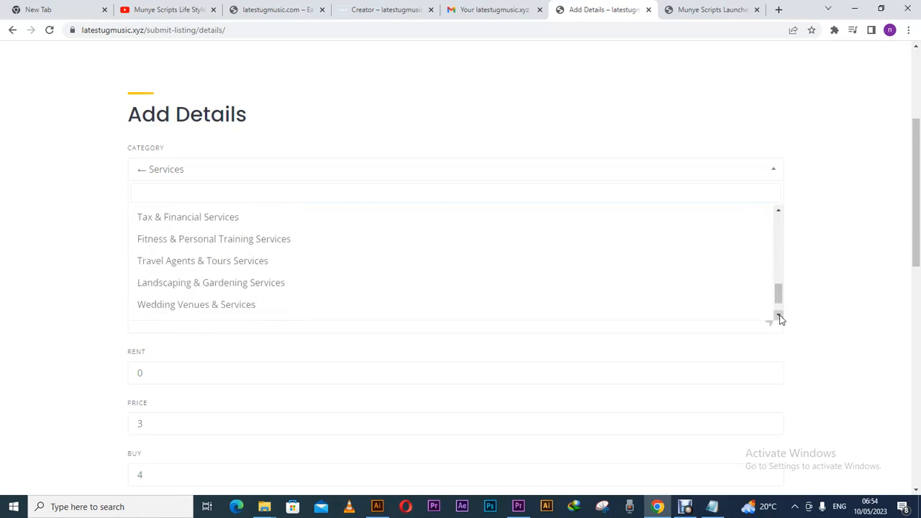
pyautogui.click(778, 316)
pyautogui.click(778, 316)
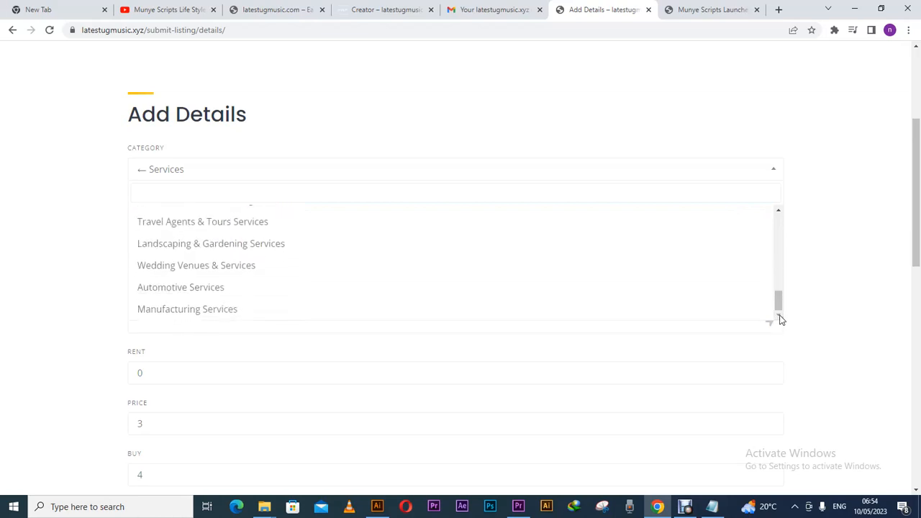
pyautogui.moveTo(780, 311)
pyautogui.mouseDown()
pyautogui.moveTo(777, 281)
pyautogui.moveTo(775, 318)
pyautogui.moveTo(775, 258)
pyautogui.mouseUp()
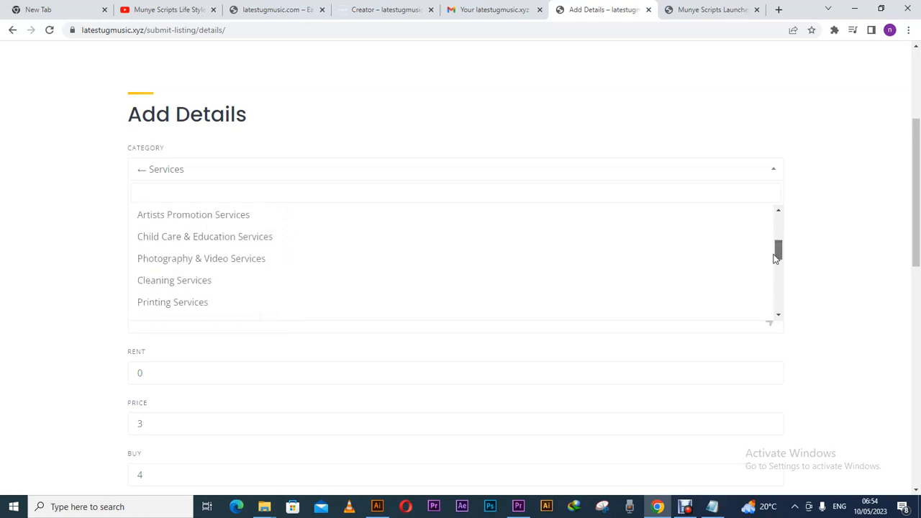
pyautogui.click(693, 268)
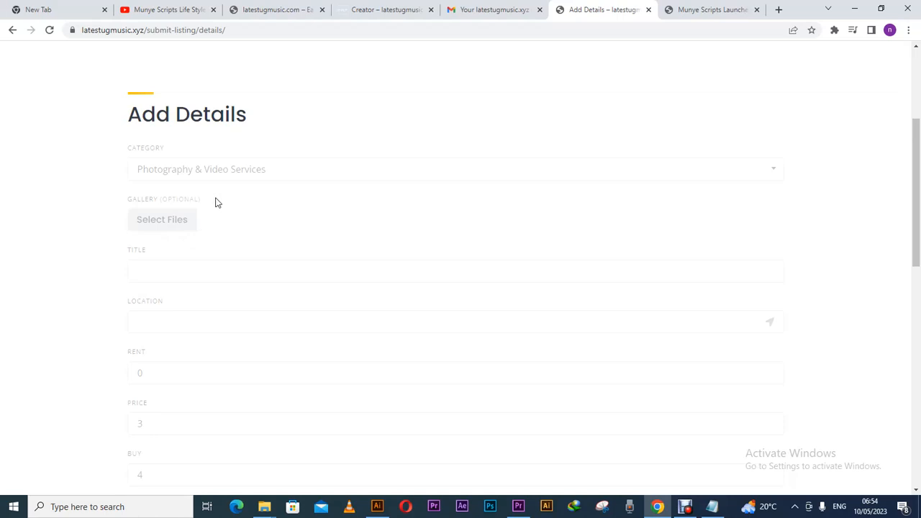
pyautogui.moveTo(920, 191); pyautogui.dragTo(900, 208)
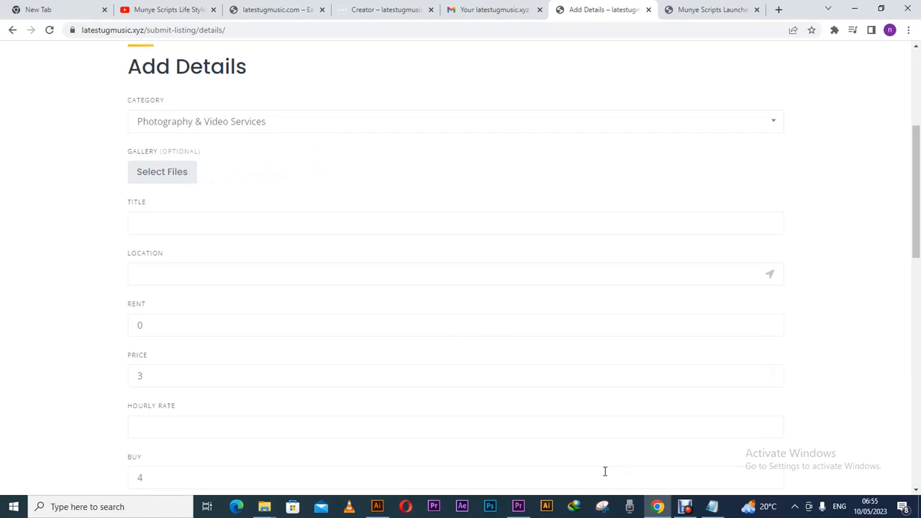
pyautogui.click(377, 506)
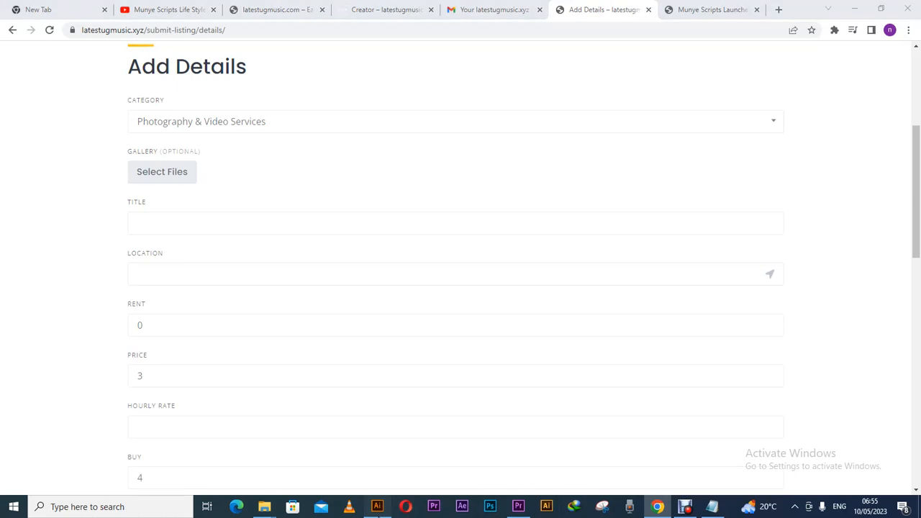
# Zoom out on the artboard and open the Pictures folder in File Explorer.
pyautogui.press('a')
pyautogui.hotkey('ctrl', '-')
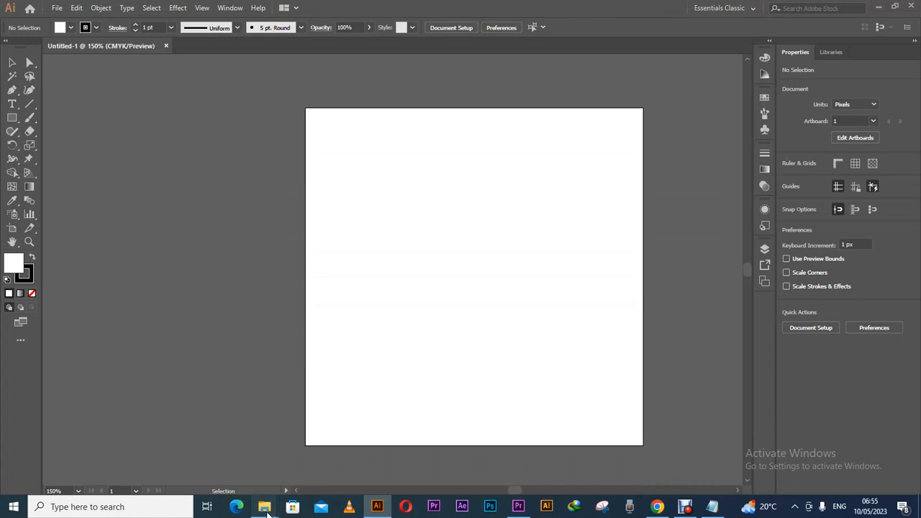
pyautogui.moveTo(269, 510)
pyautogui.click(292, 468)
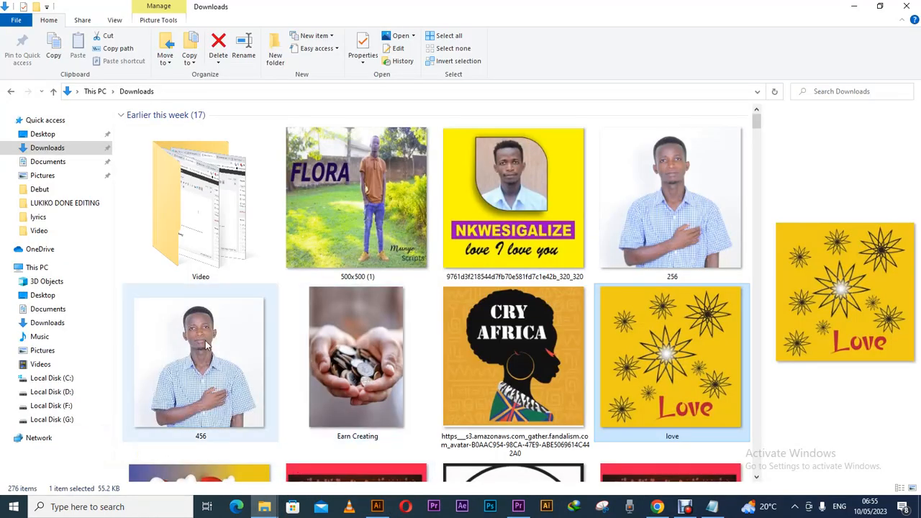
pyautogui.click(46, 352)
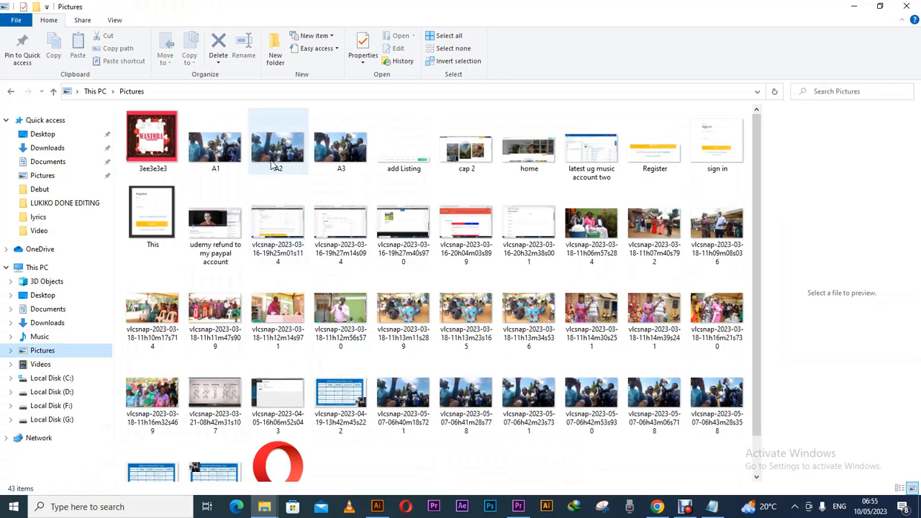
# Compare the A2 and A3 photos in an enlarged preview, then drag A2 into Illustrator.
pyautogui.moveTo(297, 151); pyautogui.dragTo(270, 159)
pyautogui.click(272, 157)
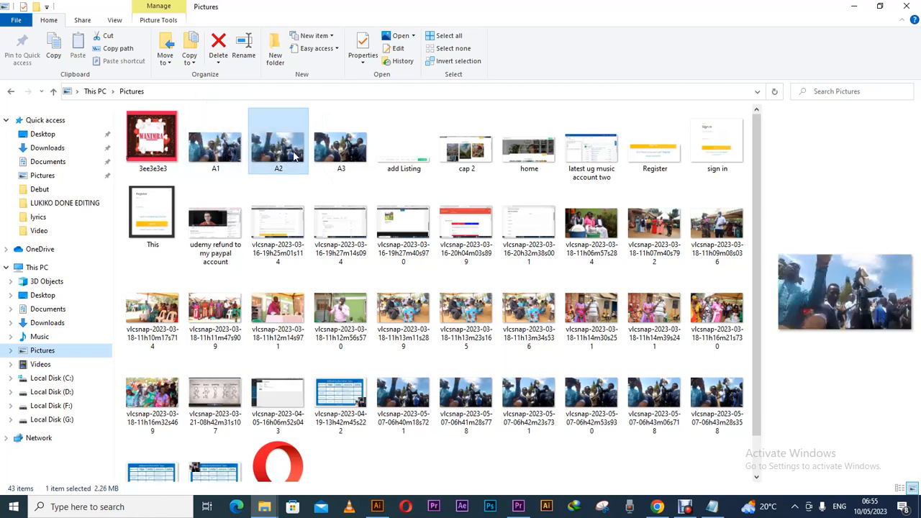
pyautogui.click(338, 154)
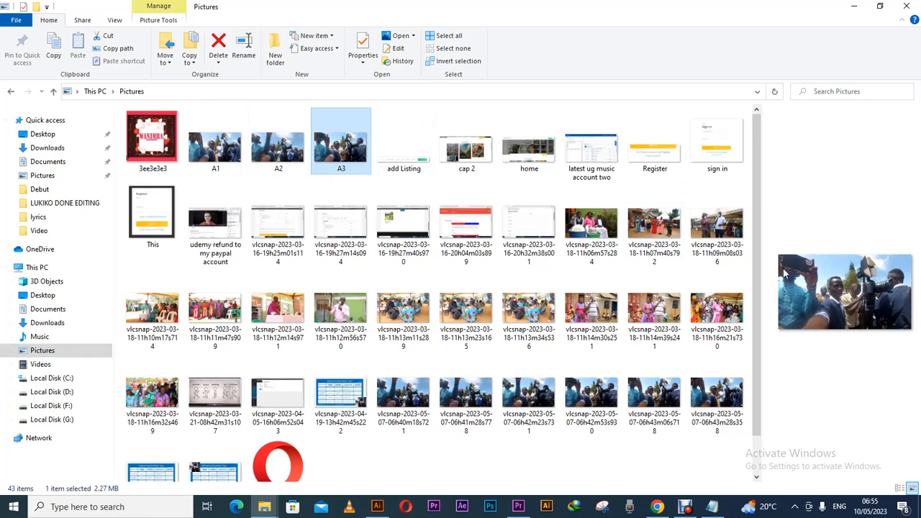
pyautogui.moveTo(766, 272); pyautogui.dragTo(453, 291)
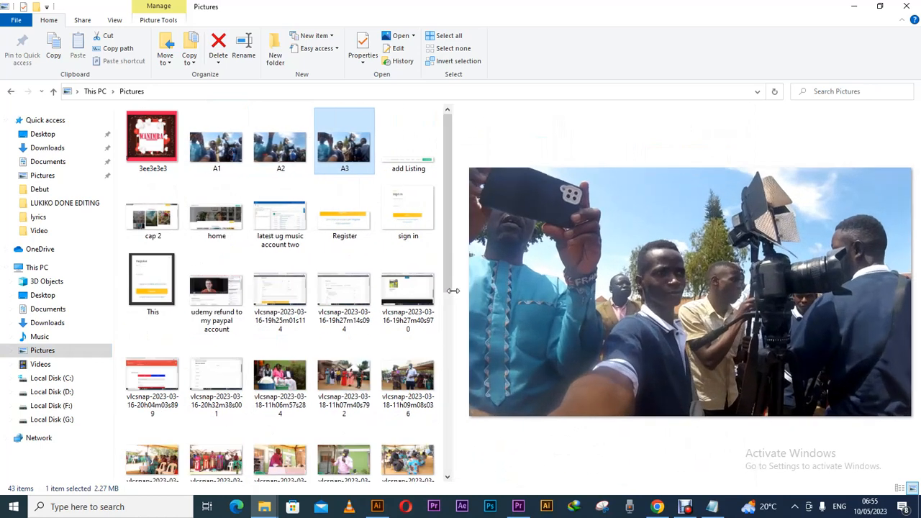
pyautogui.click(286, 158)
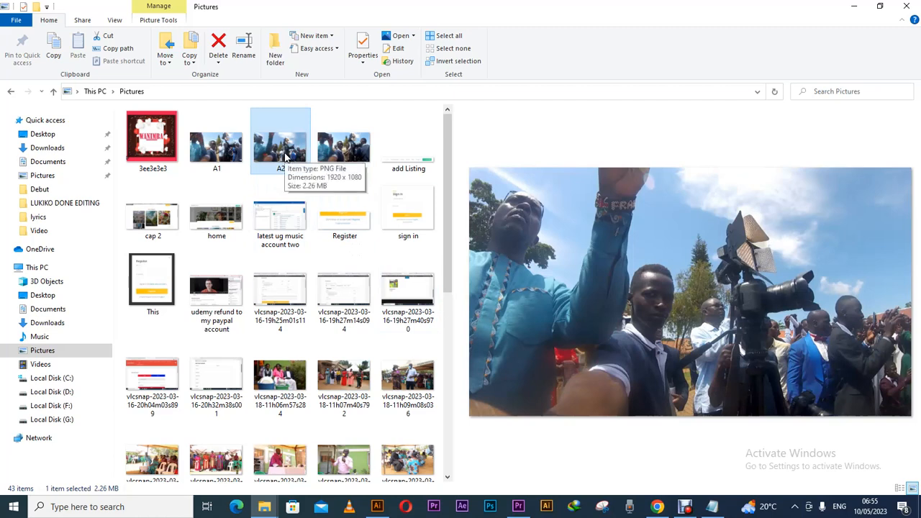
pyautogui.moveTo(286, 158); pyautogui.dragTo(411, 344)
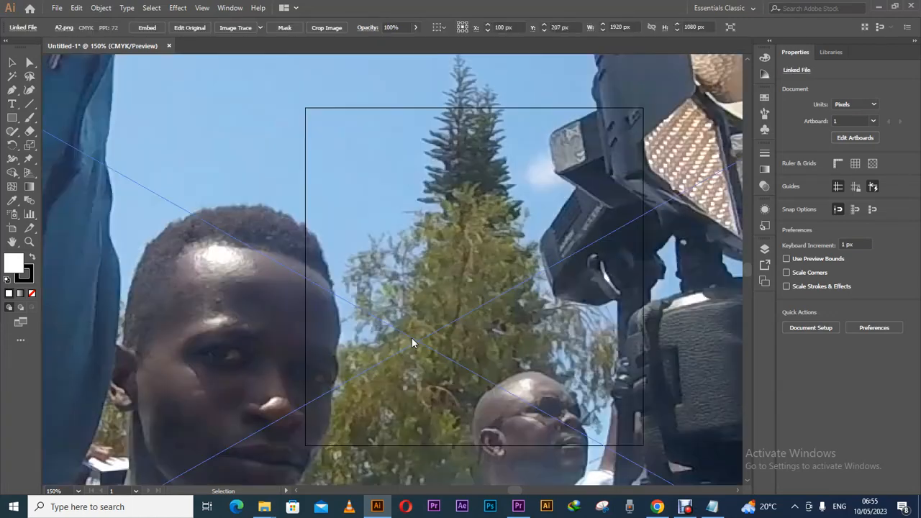
# Embed the placed A2 photo and scale it down to 350 px wide.
pyautogui.hotkey('ctrl', '-')
pyautogui.hotkey('ctrl', '-')
pyautogui.hotkey('ctrl', '-')
pyautogui.hotkey('ctrl', '-')
pyautogui.hotkey('ctrl', '-')
pyautogui.hotkey('ctrl', '-')
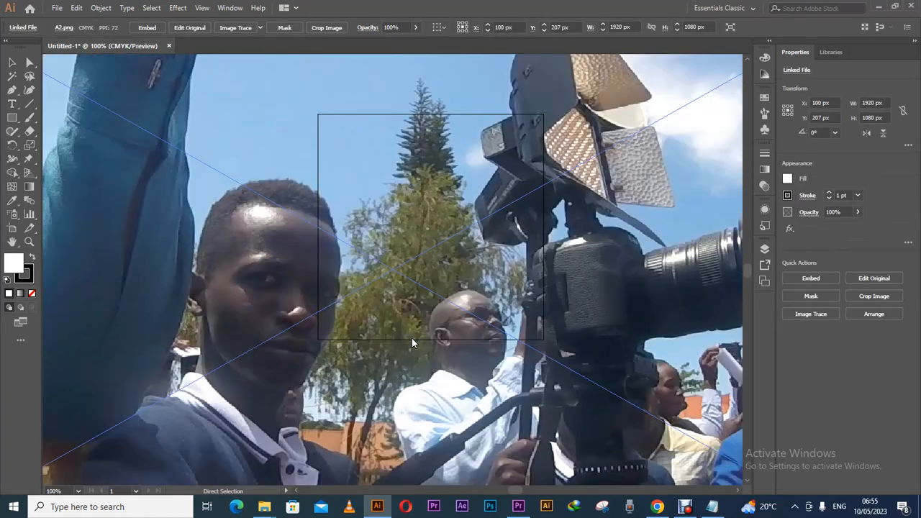
pyautogui.click(14, 64)
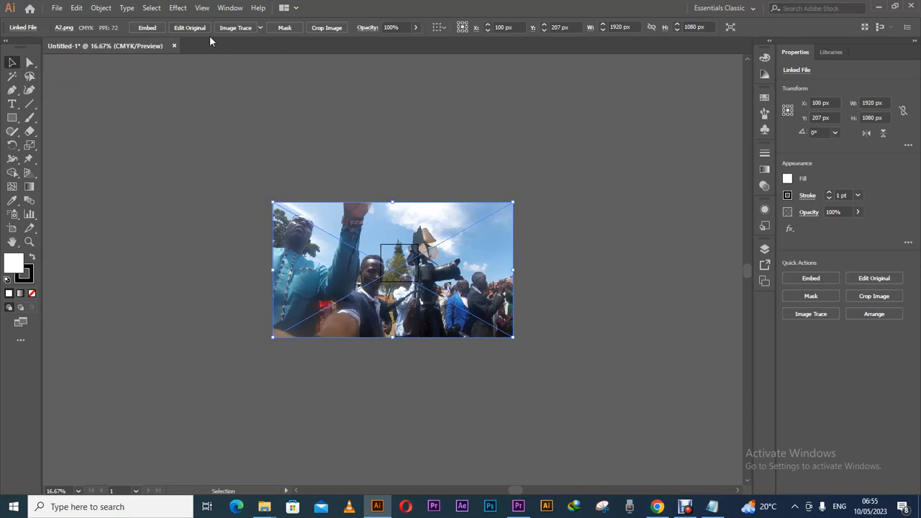
pyautogui.click(154, 28)
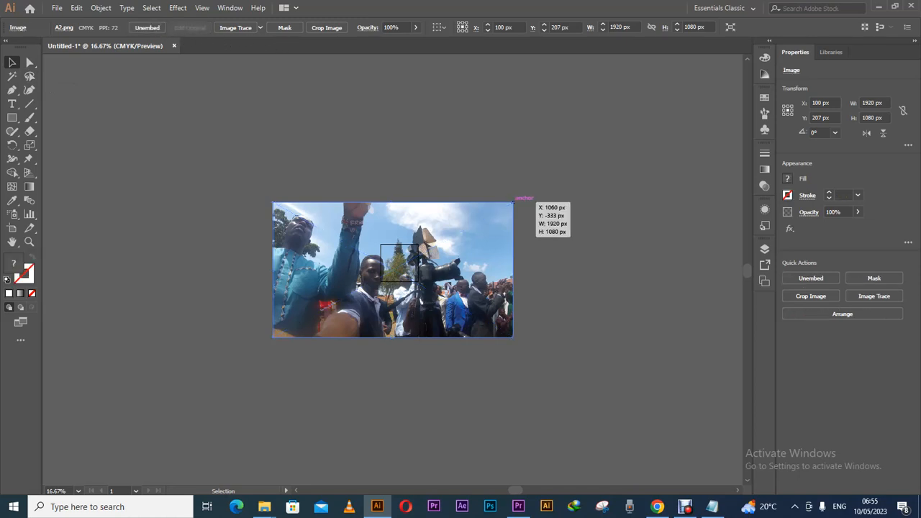
pyautogui.moveTo(512, 203); pyautogui.dragTo(411, 259)
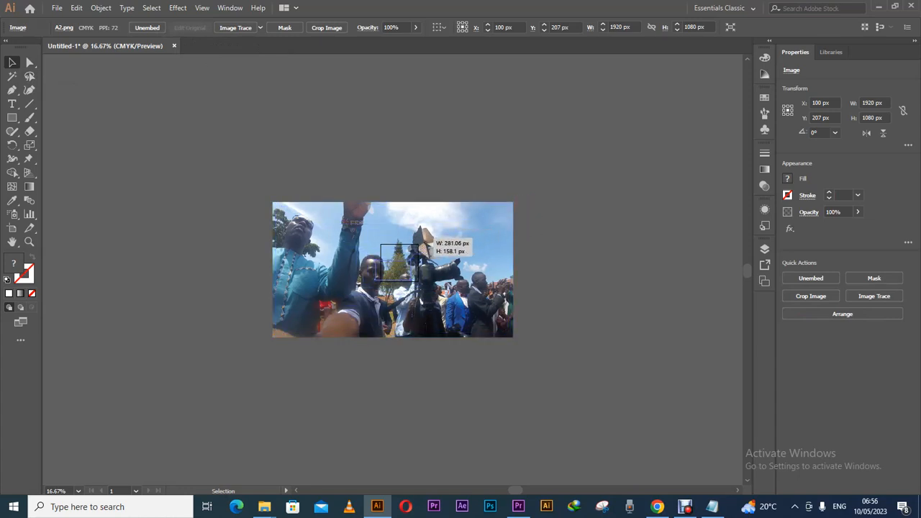
pyautogui.moveTo(416, 245); pyautogui.dragTo(424, 251)
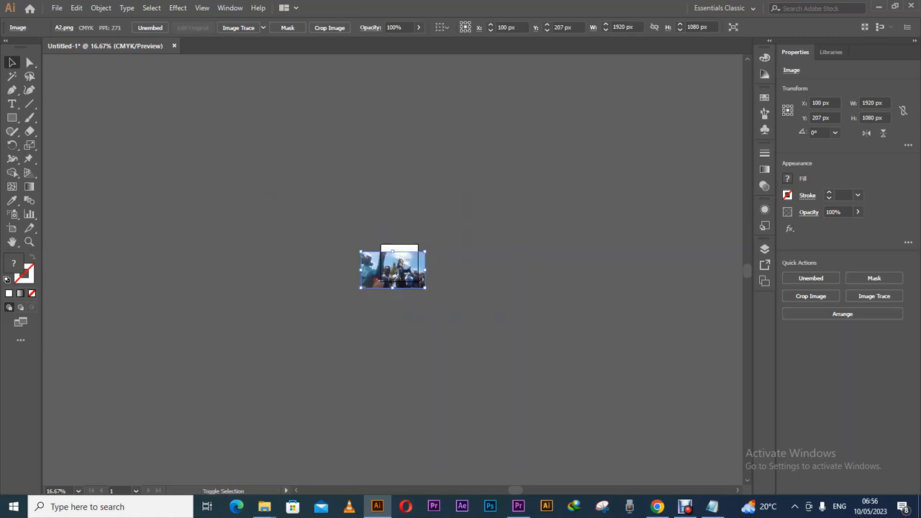
pyautogui.hotkey('ctrl', '1')
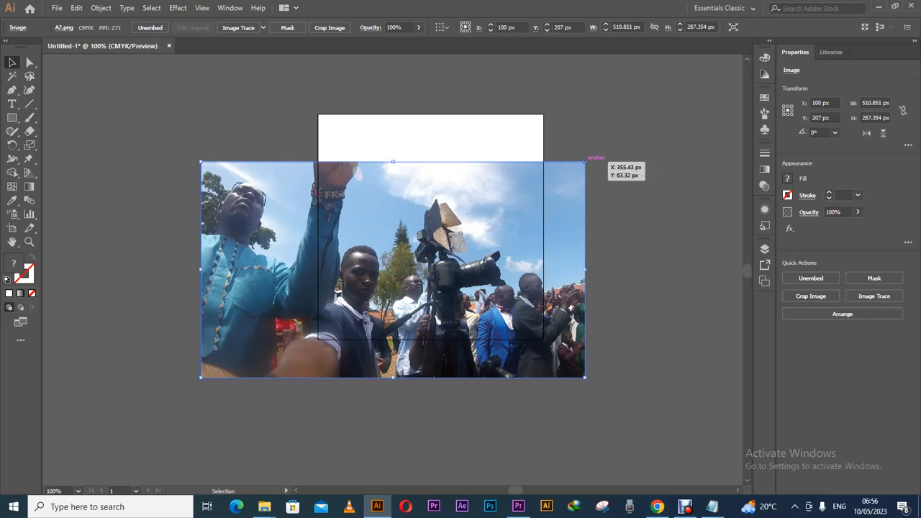
pyautogui.moveTo(585, 161); pyautogui.dragTo(547, 169)
# Fit the photo at about 284 px inside the artboard and add a 300 × 300 px rectangle.
pyautogui.moveTo(502, 191); pyautogui.dragTo(491, 191)
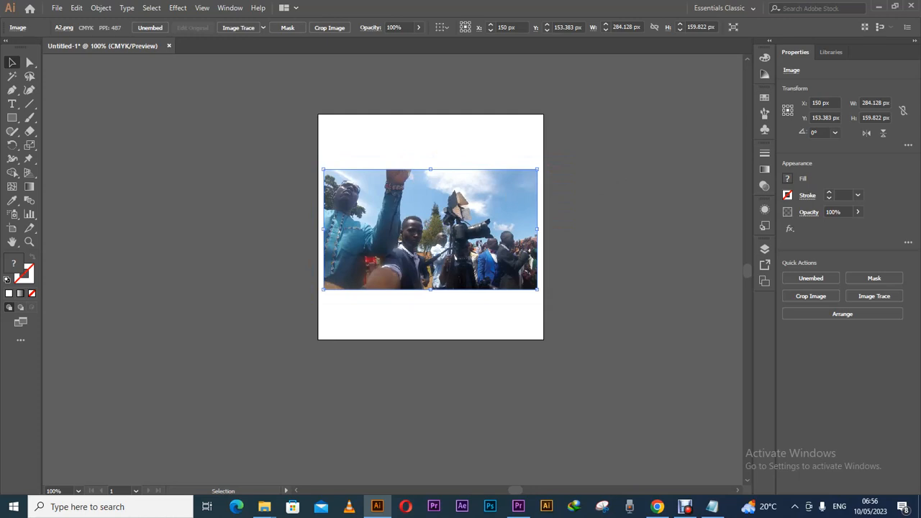
pyautogui.click(12, 117)
pyautogui.click(320, 113)
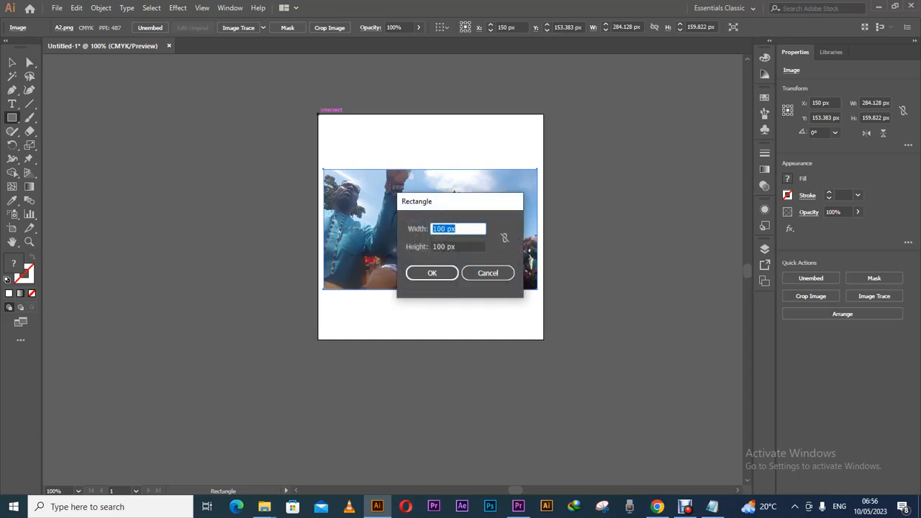
pyautogui.write('300')
pyautogui.click(456, 246)
pyautogui.moveTo(456, 247); pyautogui.dragTo(433, 247)
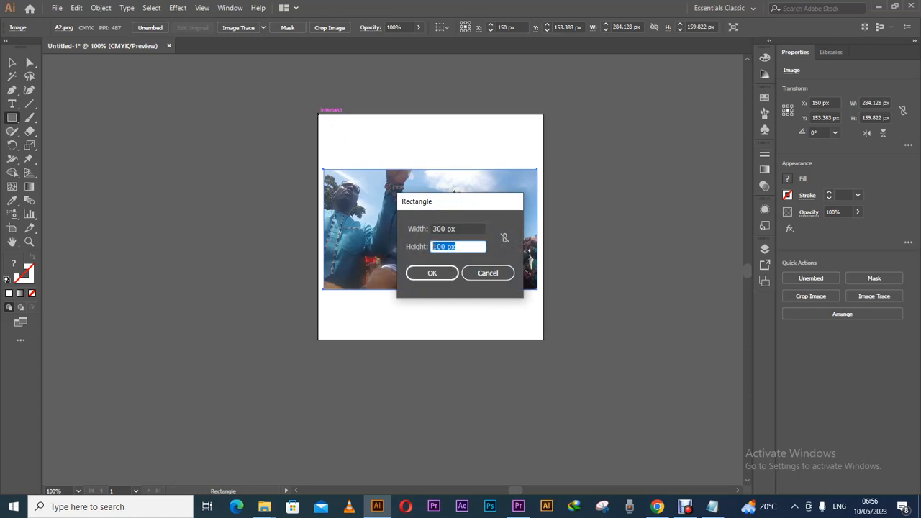
pyautogui.write('3')
pyautogui.click(441, 272)
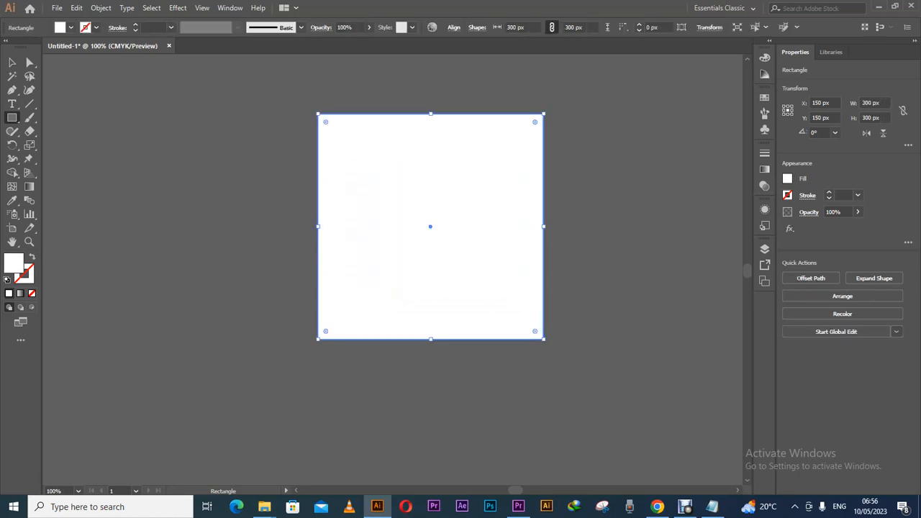
# Send the white 300 px rectangle to the back, behind the photo.
pyautogui.click(12, 62)
pyautogui.rightClick(329, 160)
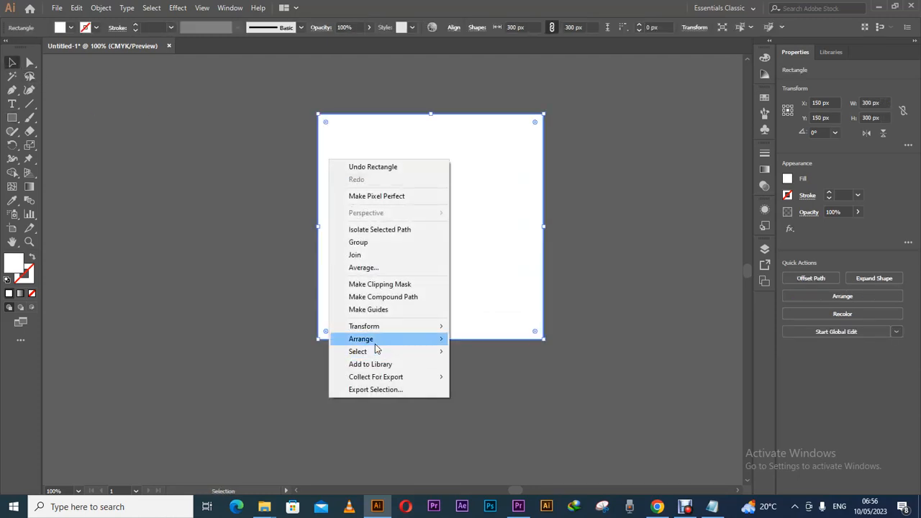
pyautogui.moveTo(371, 344)
pyautogui.click(492, 380)
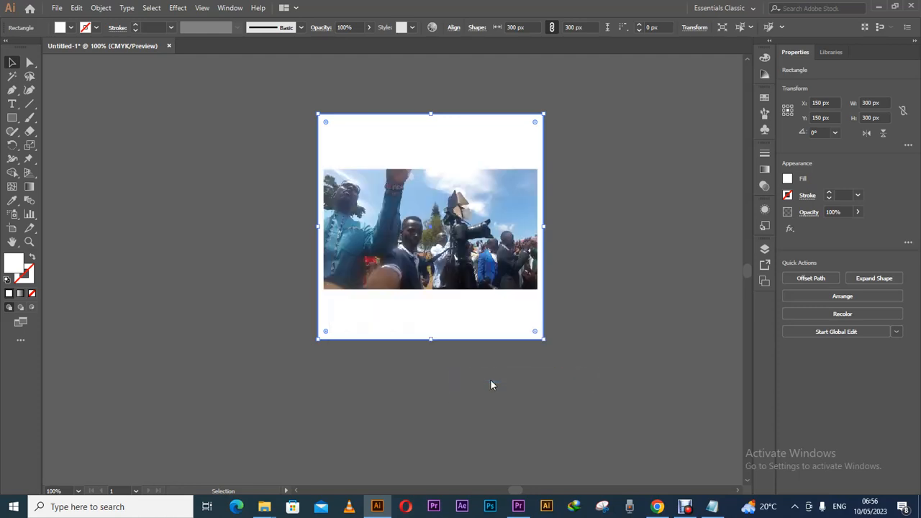
# Fill the rectangle with the Orange, Yellow gradient swatch and deselect it.
pyautogui.click(70, 28)
pyautogui.click(48, 46)
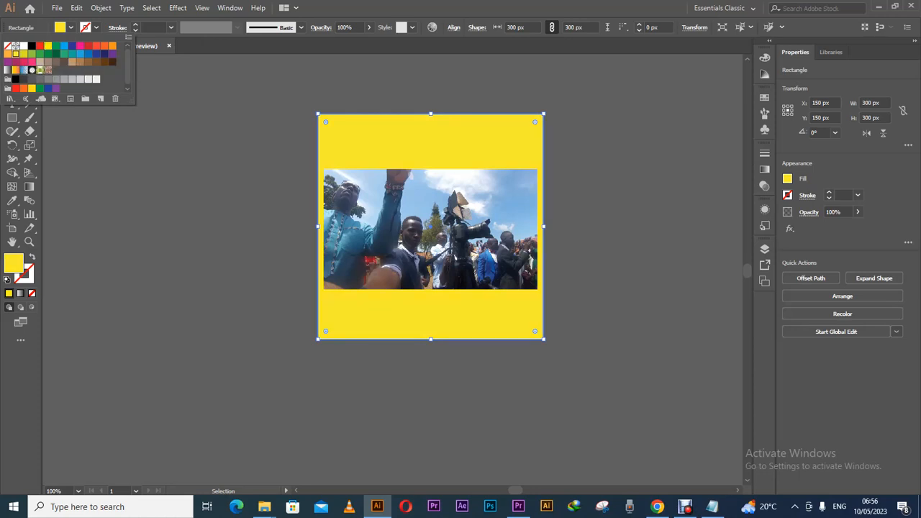
pyautogui.click(15, 70)
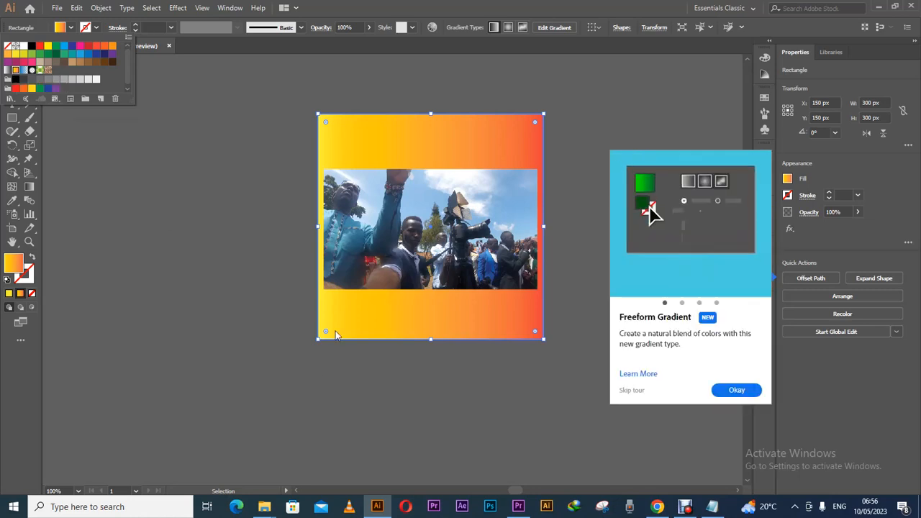
pyautogui.click(730, 393)
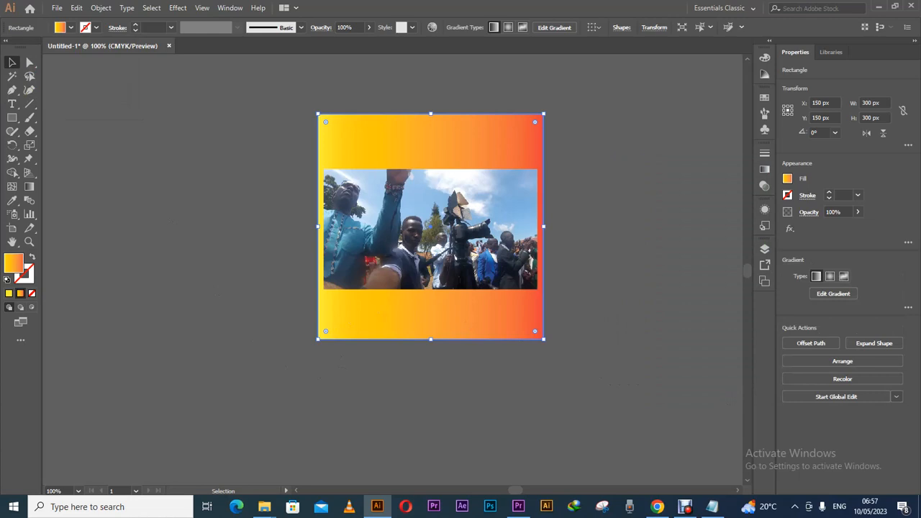
pyautogui.click(673, 364)
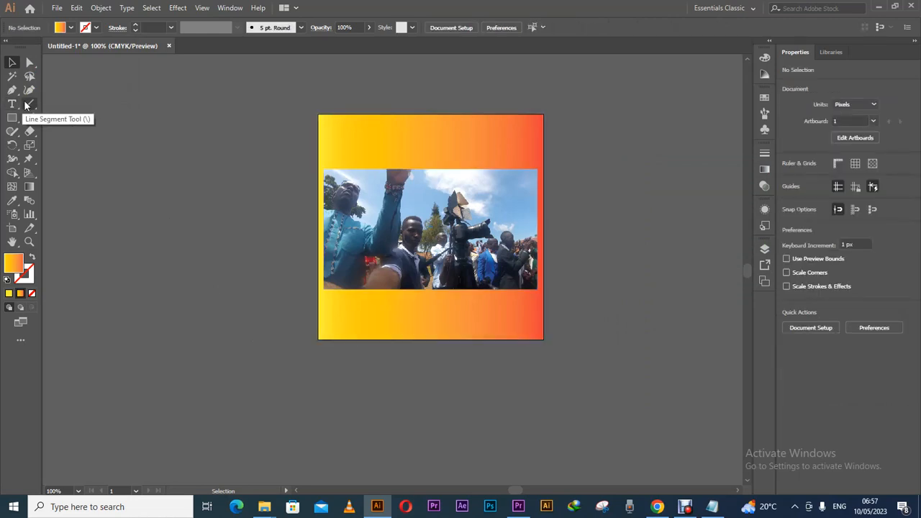
# Set the fill colour to a pale pink.
pyautogui.doubleClick(13, 265)
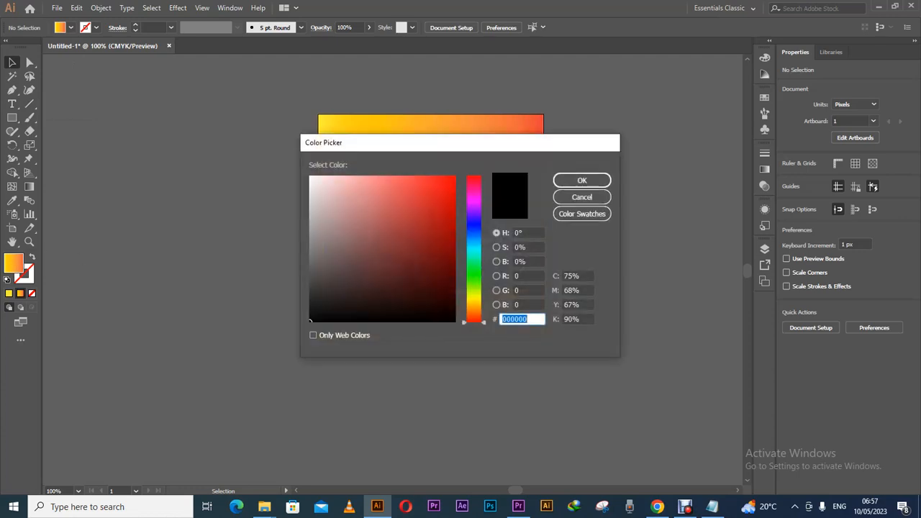
pyautogui.click(344, 193)
pyautogui.moveTo(352, 144); pyautogui.dragTo(500, 149)
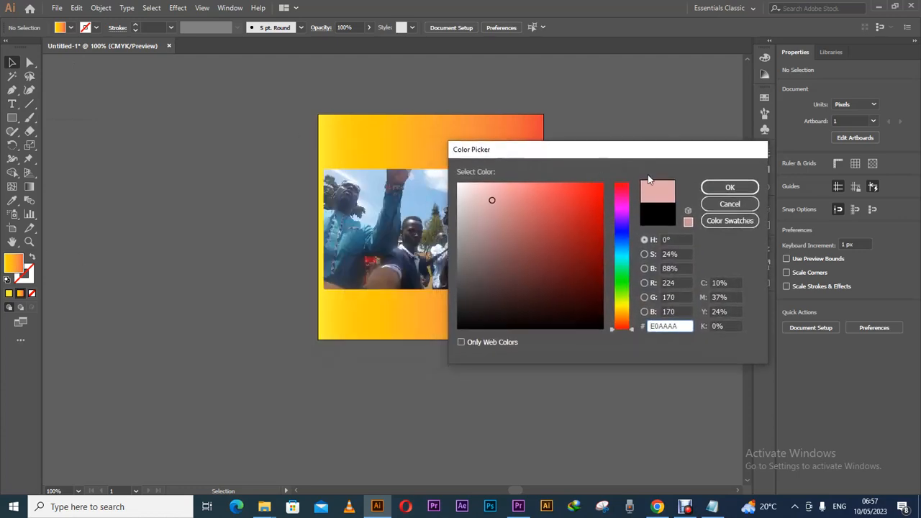
pyautogui.click(729, 188)
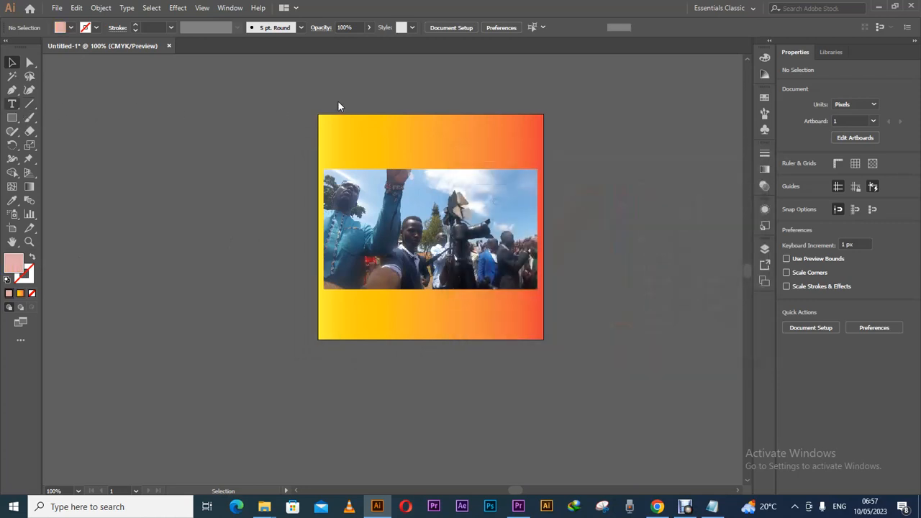
# Type the contact phone number above the artboard, split into three hyphenated groups.
pyautogui.press('t')
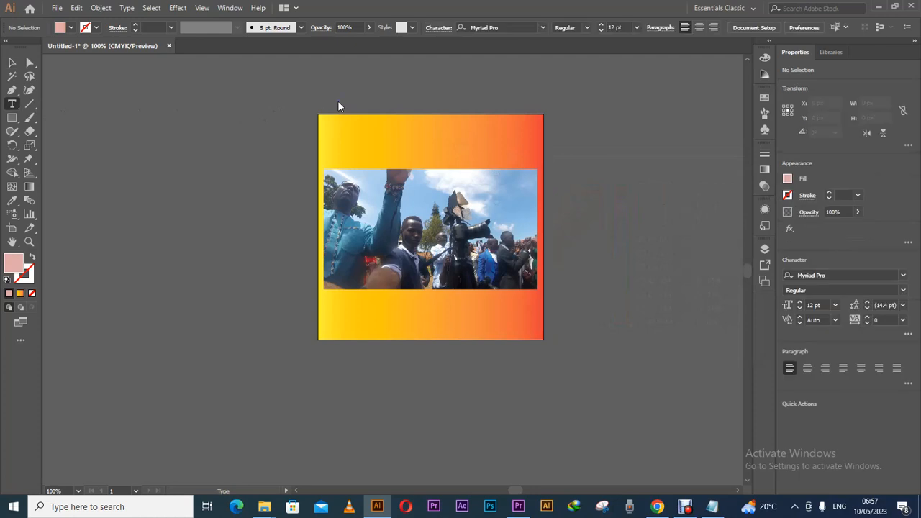
pyautogui.click(338, 101)
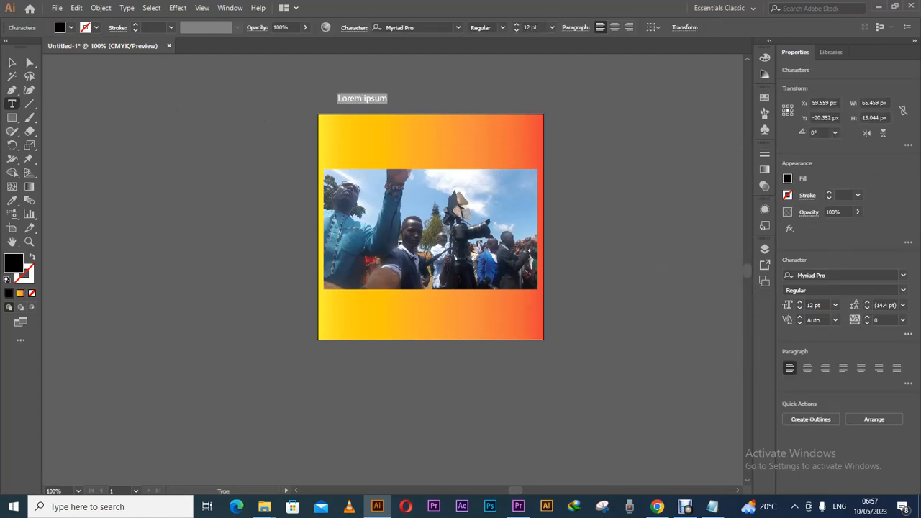
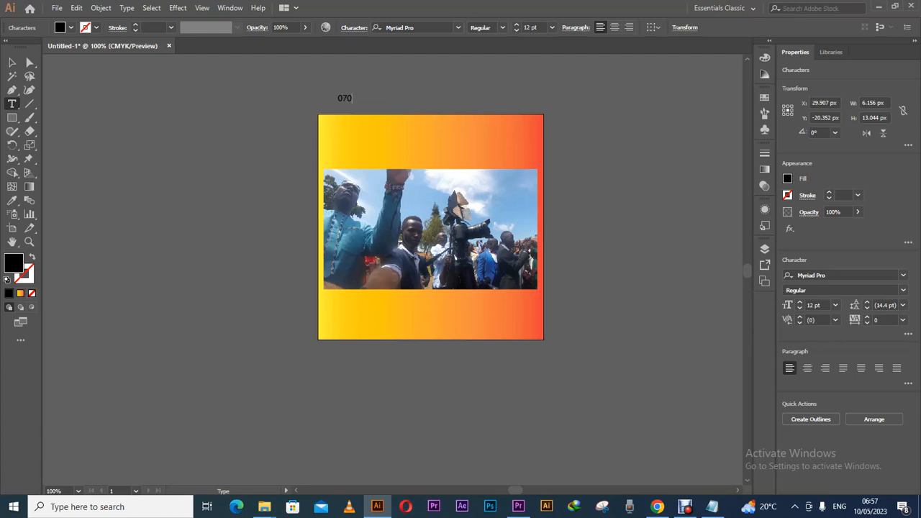
pyautogui.press('Left')
pyautogui.press('Left')
pyautogui.press('Left')
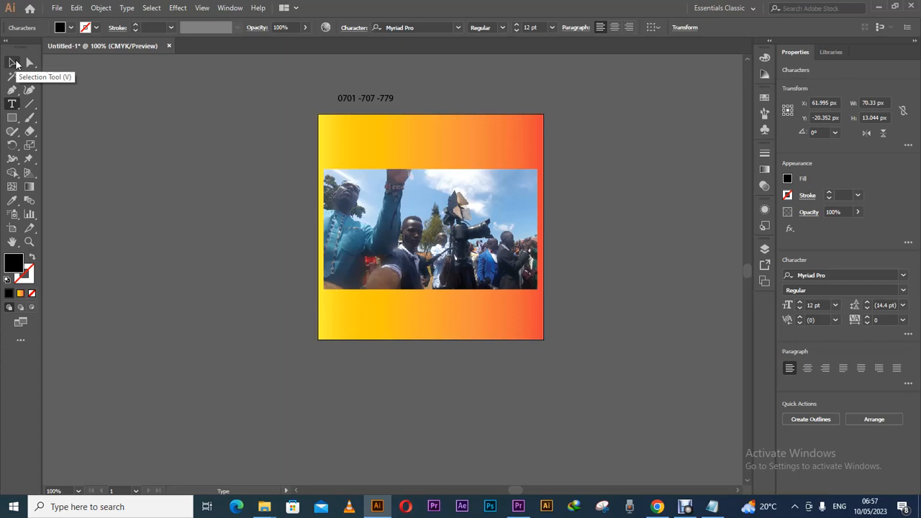
pyautogui.click(14, 63)
# Move the phone-number line to the artboard's bottom and set it in Arial Black.
pyautogui.moveTo(393, 98); pyautogui.dragTo(387, 316)
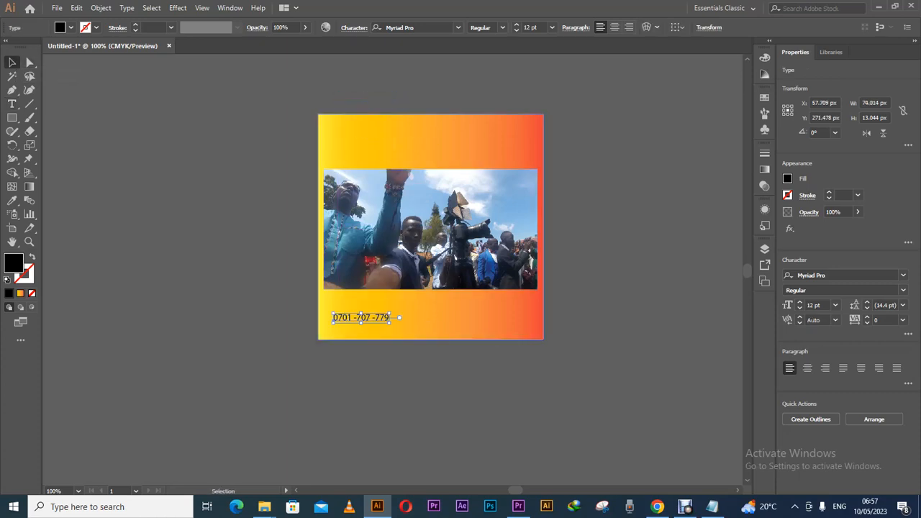
pyautogui.click(414, 27)
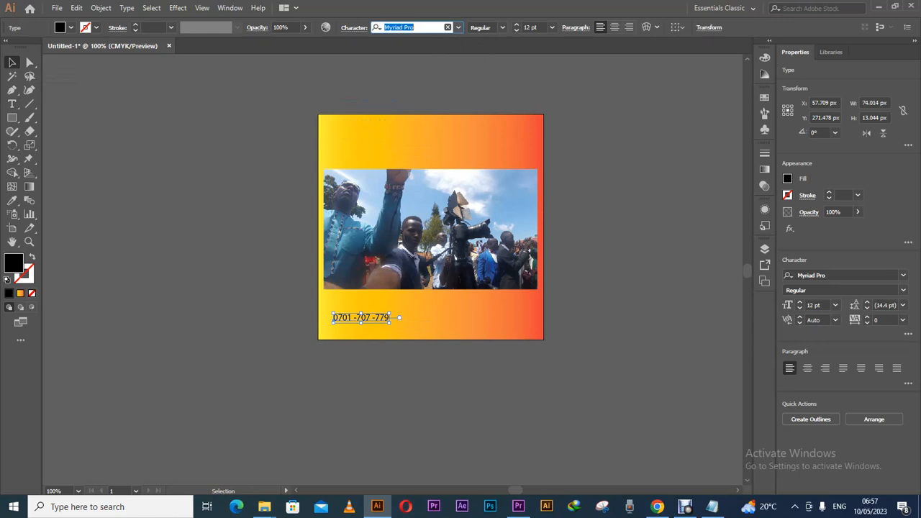
pyautogui.write('ARIAL')
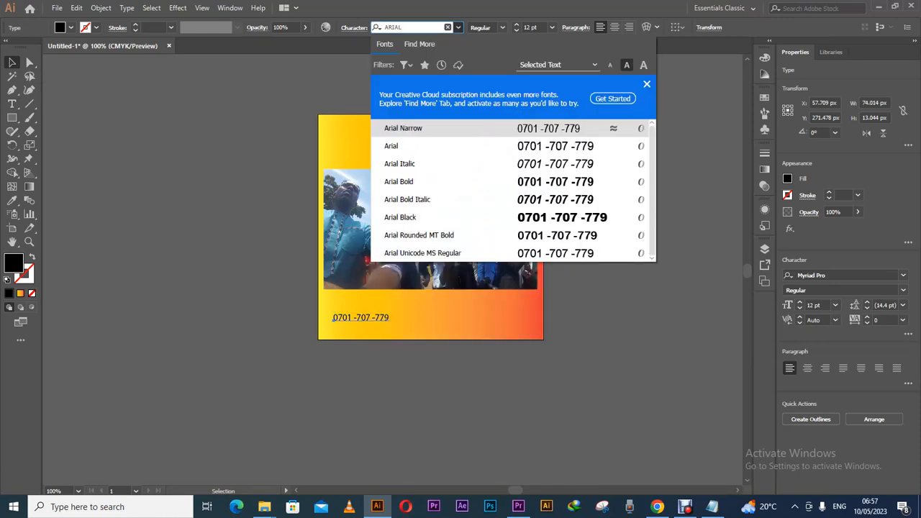
pyautogui.click(495, 218)
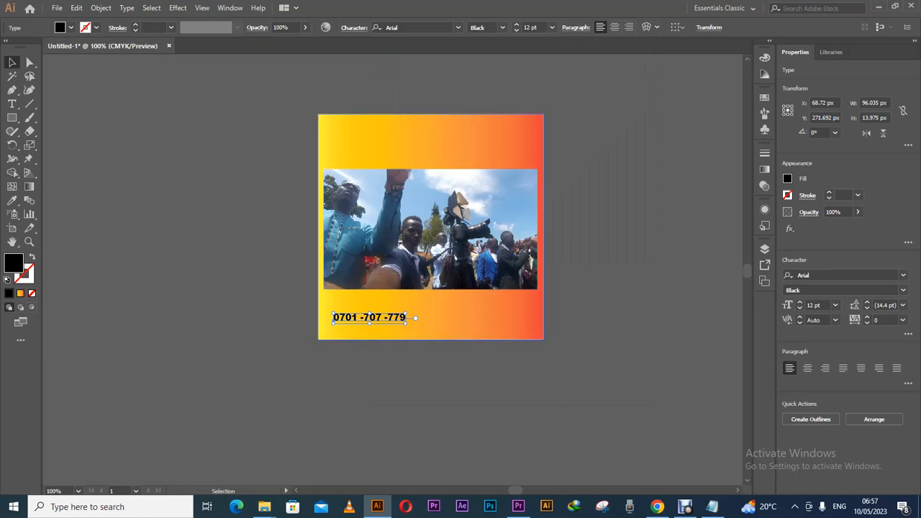
pyautogui.click(432, 274)
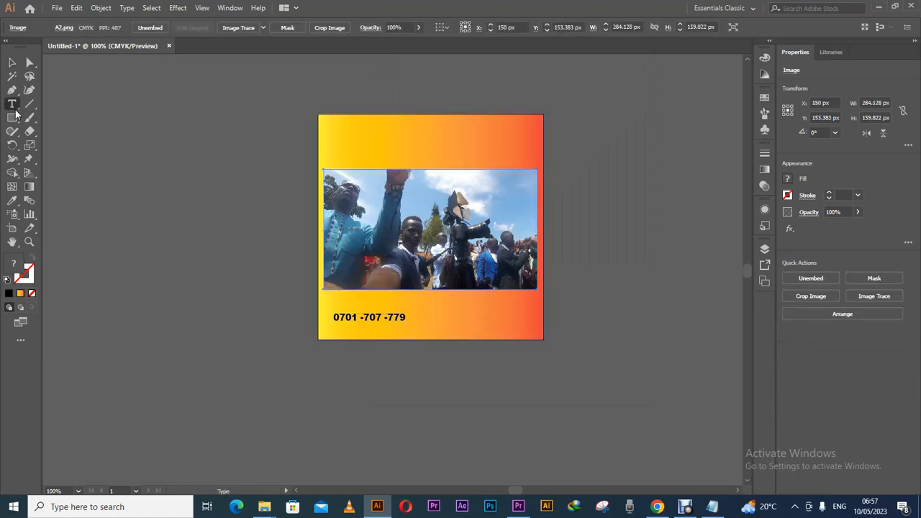
# Append a second +256 phone number to the line, separated by hyphens.
pyautogui.click(11, 104)
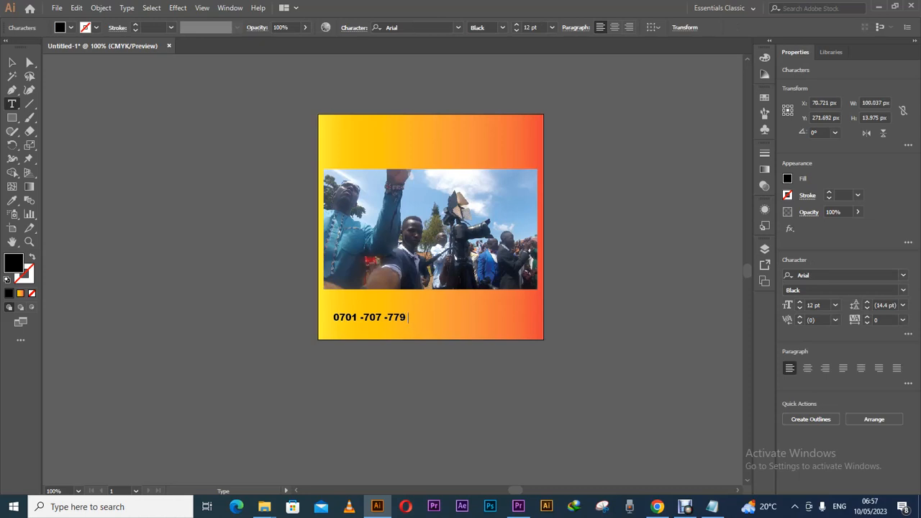
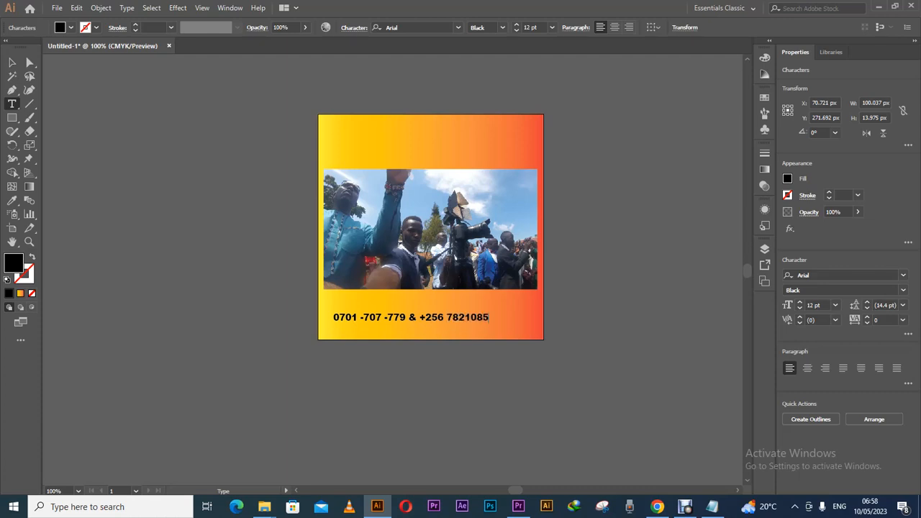
pyautogui.click(484, 317)
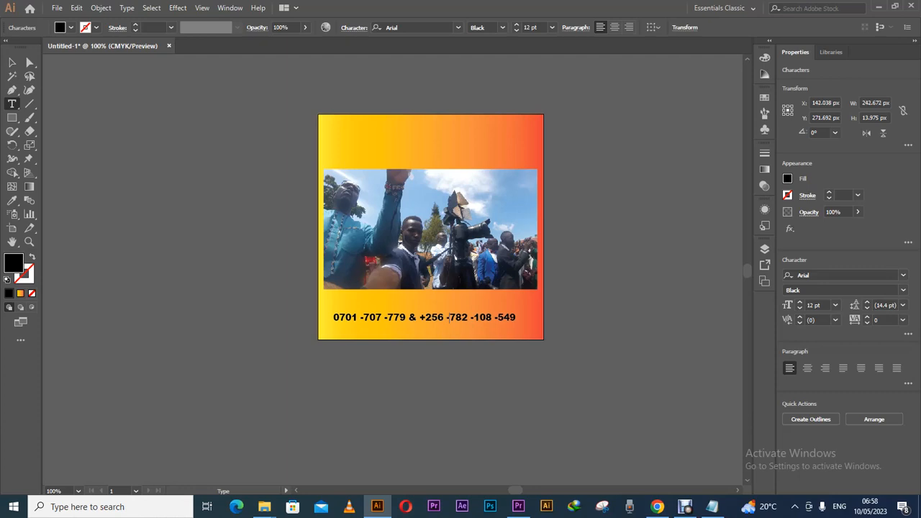
# Replace the first number's leading 0 with +256 and nudge the line 10 px left.
pyautogui.moveTo(444, 318); pyautogui.dragTo(419, 318)
pyautogui.hotkey('ctrl', 'c')
pyautogui.moveTo(333, 318); pyautogui.dragTo(339, 317)
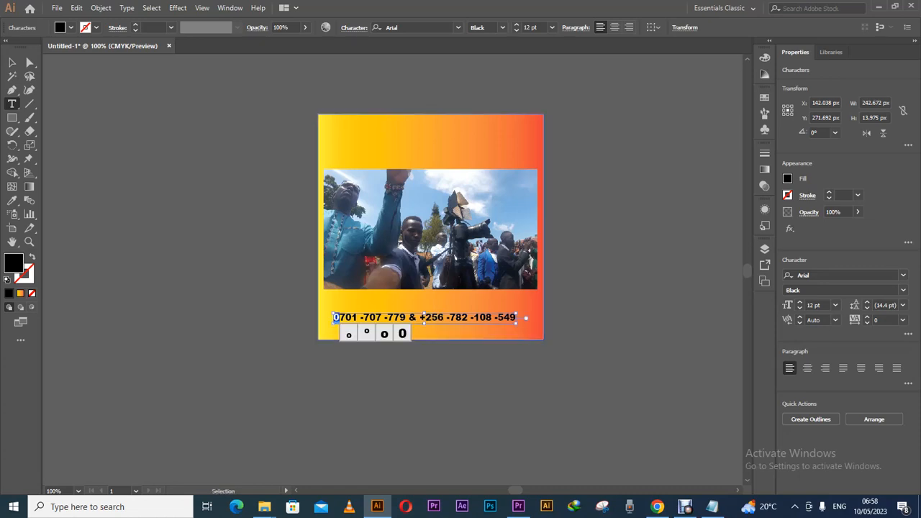
pyautogui.hotkey('ctrl', 'v')
pyautogui.write('-')
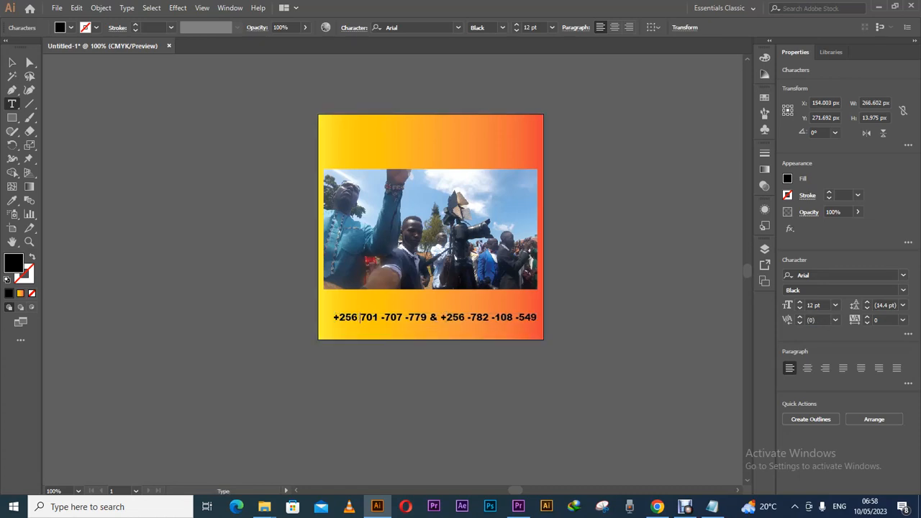
pyautogui.press('Escape')
pyautogui.press('Left')
pyautogui.press('Left')
pyautogui.press('Left')
pyautogui.press('Left')
pyautogui.press('Left')
pyautogui.press('Left')
pyautogui.press('Left')
pyautogui.press('Left')
pyautogui.press('Left')
pyautogui.press('Left')
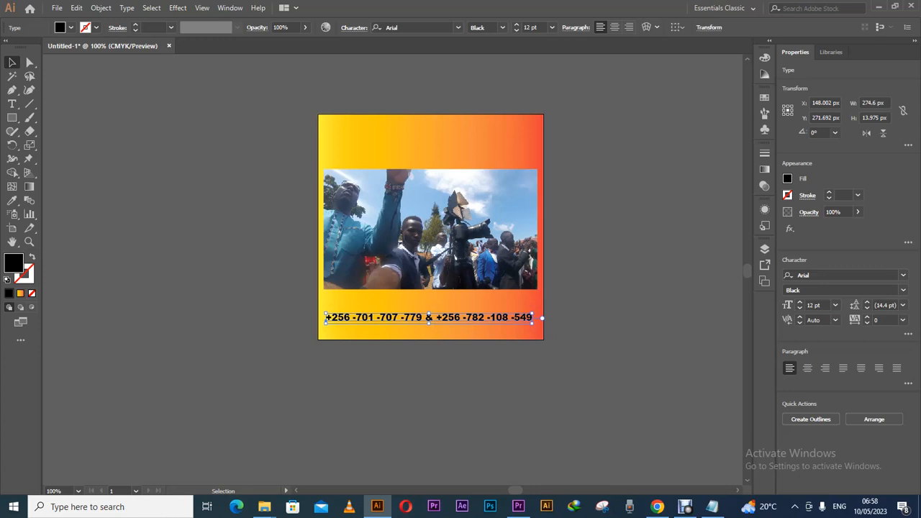
pyautogui.hotkey('ctrl', 'shift', 'a')
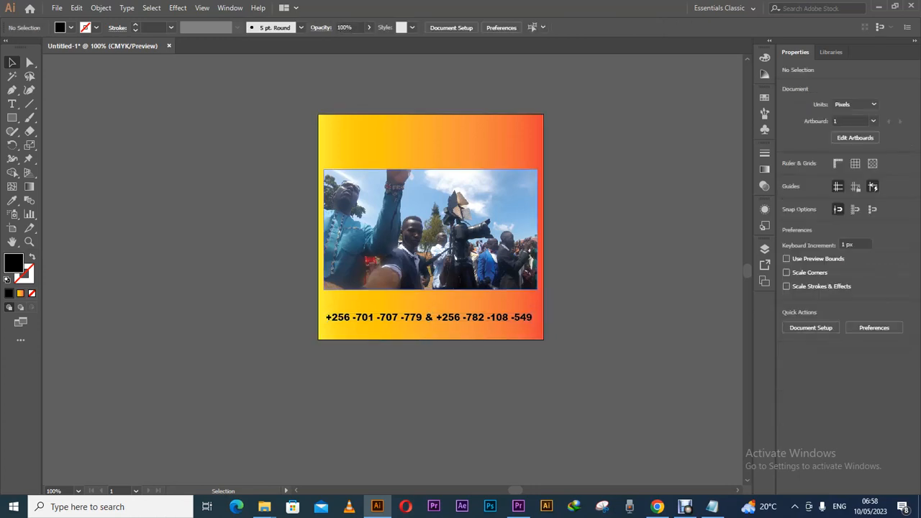
# Drag a copy of the phone-number line up to the artboard's top and select its text.
pyautogui.click(429, 317)
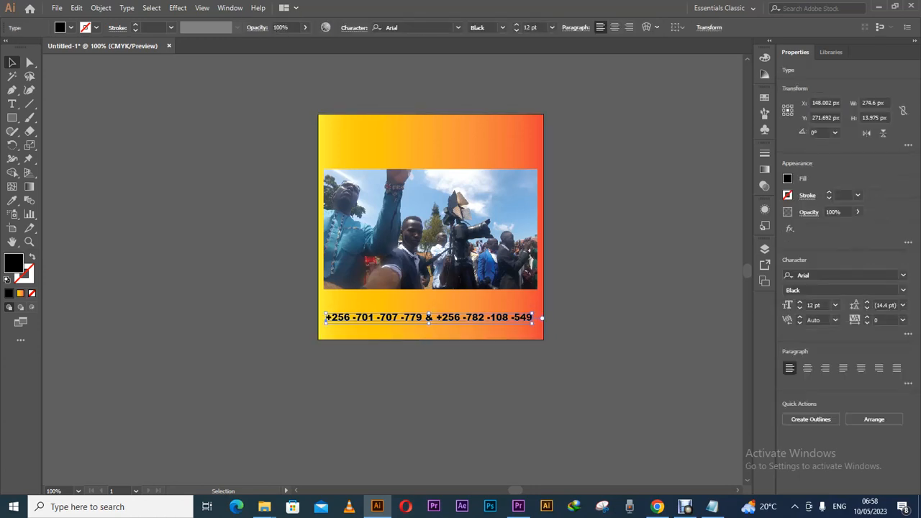
pyautogui.moveTo(429, 317); pyautogui.dragTo(429, 135)
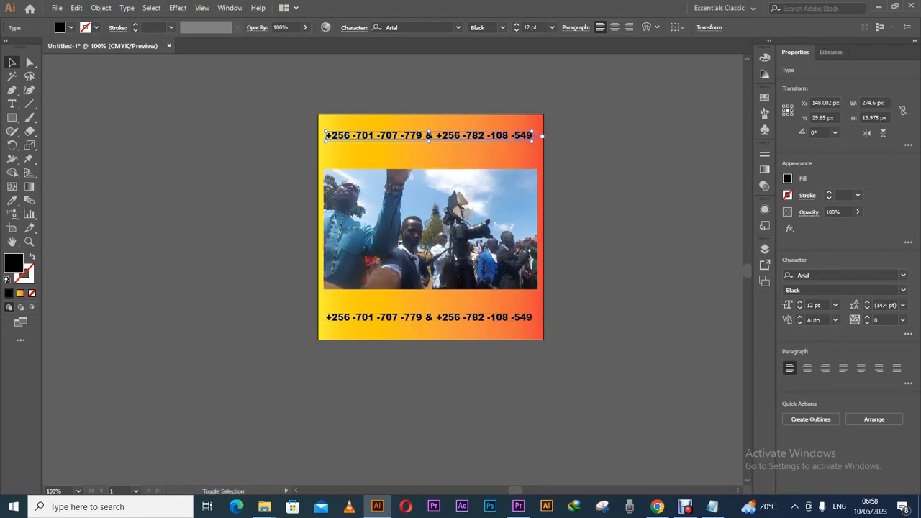
pyautogui.click(11, 104)
pyautogui.moveTo(325, 136); pyautogui.dragTo(533, 136)
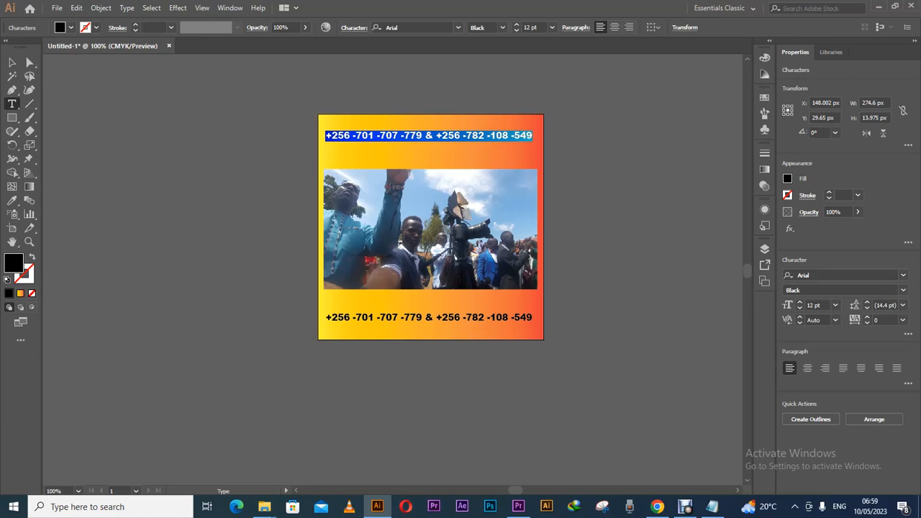
# Type the heading 'Contact me for all Shots of Videography & Photography', breaking before Photography.
pyautogui.write('cONT')
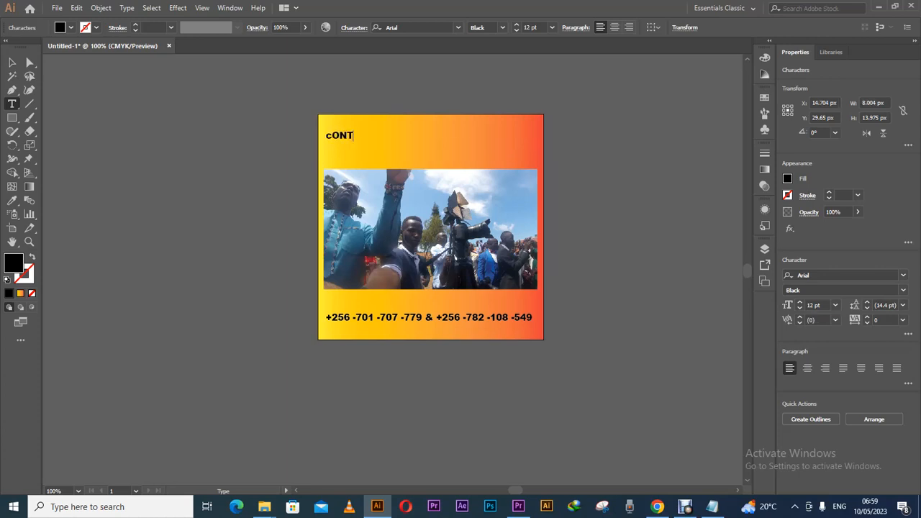
pyautogui.write('ACT mE')
pyautogui.press('BackSpace')
pyautogui.press('BackSpace')
pyautogui.press('BackSpace')
pyautogui.press('BackSpace')
pyautogui.press('BackSpace')
pyautogui.press('BackSpace')
pyautogui.press('BackSpace')
pyautogui.press('BackSpace')
pyautogui.press('BackSpace')
pyautogui.press('BackSpace')
pyautogui.write('Contact me f')
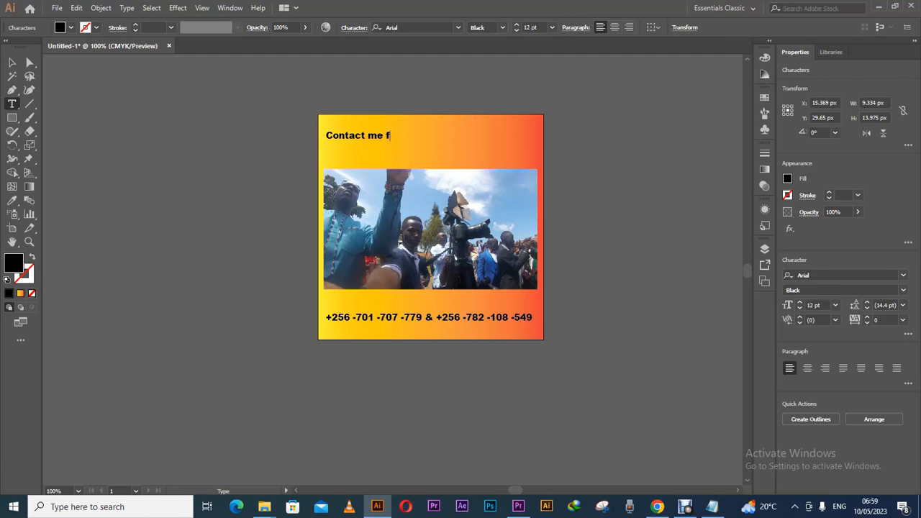
pyautogui.write('or all shots o')
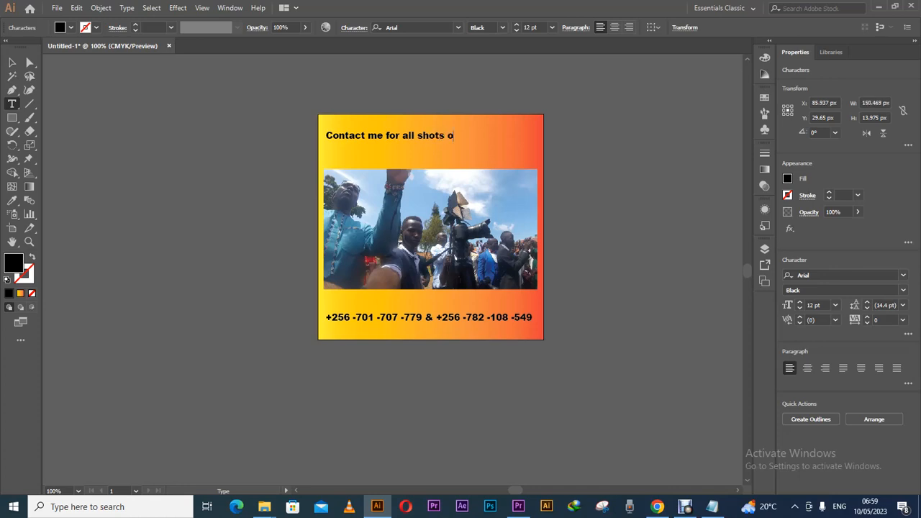
pyautogui.write('f videography and photo')
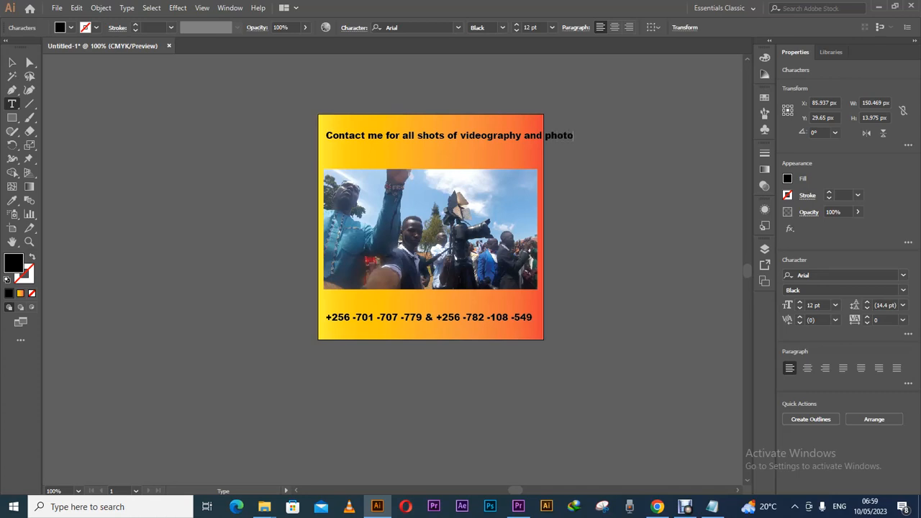
pyautogui.write('graphy')
pyautogui.moveTo(545, 135); pyautogui.dragTo(552, 135)
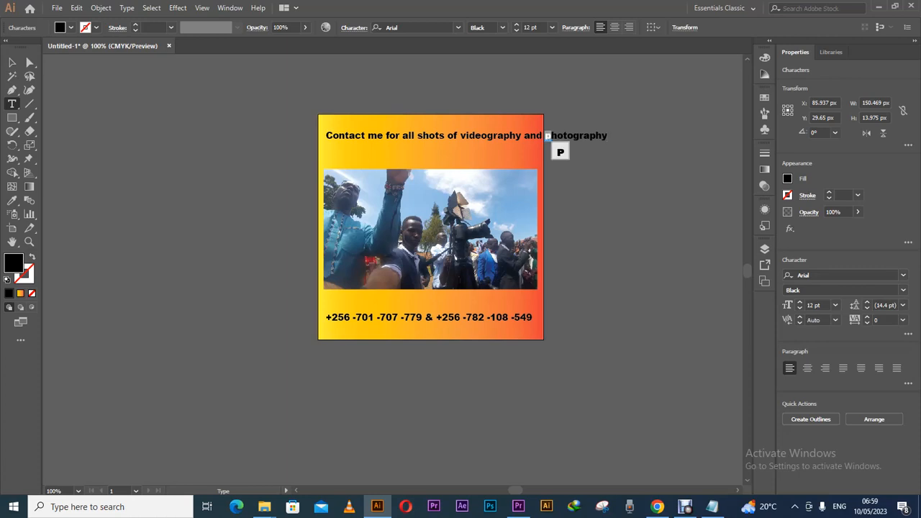
pyautogui.write('P')
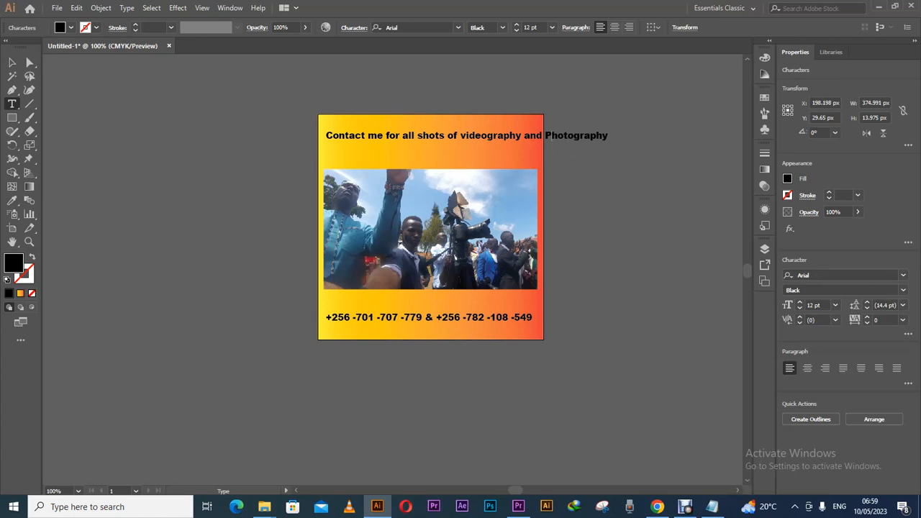
pyautogui.moveTo(460, 136); pyautogui.dragTo(466, 136)
pyautogui.write('V')
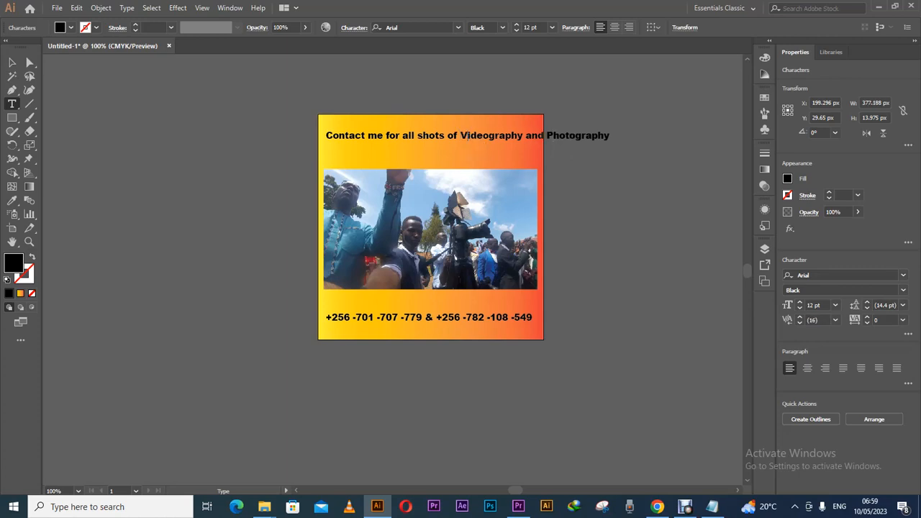
pyautogui.moveTo(417, 135); pyautogui.dragTo(424, 135)
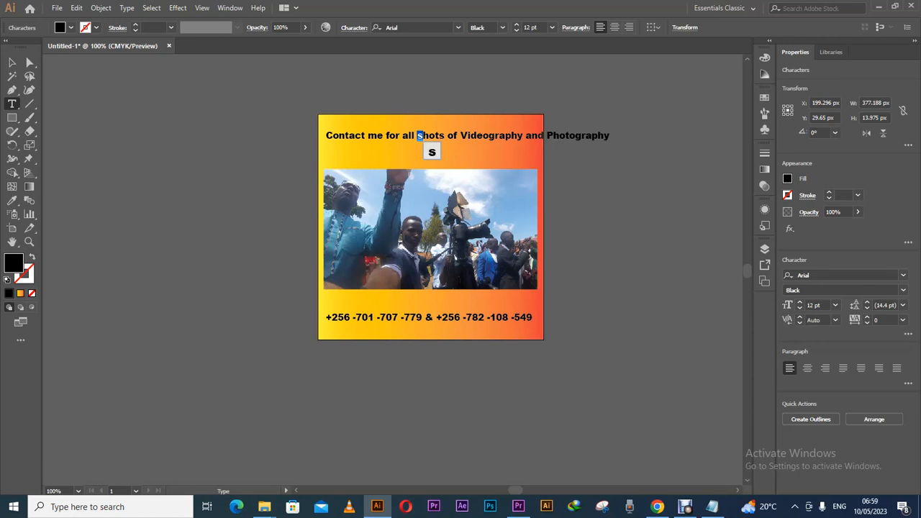
pyautogui.write('S')
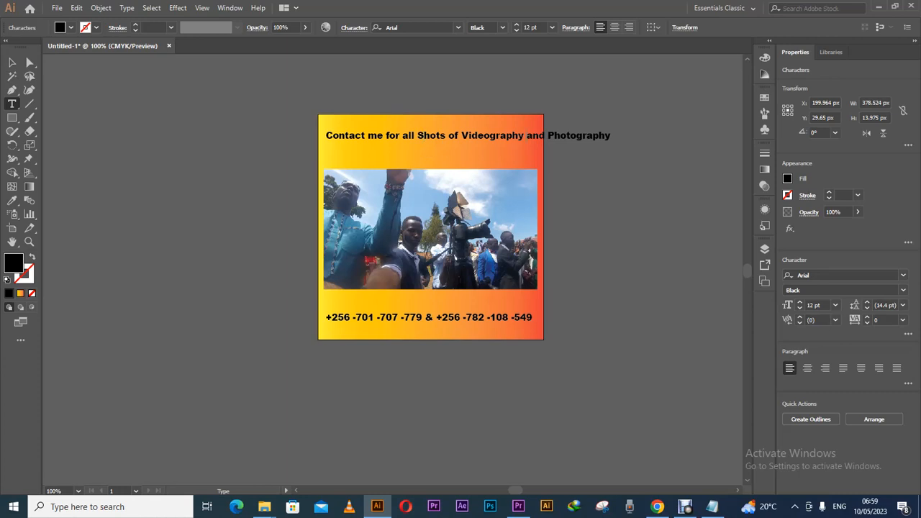
pyautogui.doubleClick(535, 135)
pyautogui.write('&')
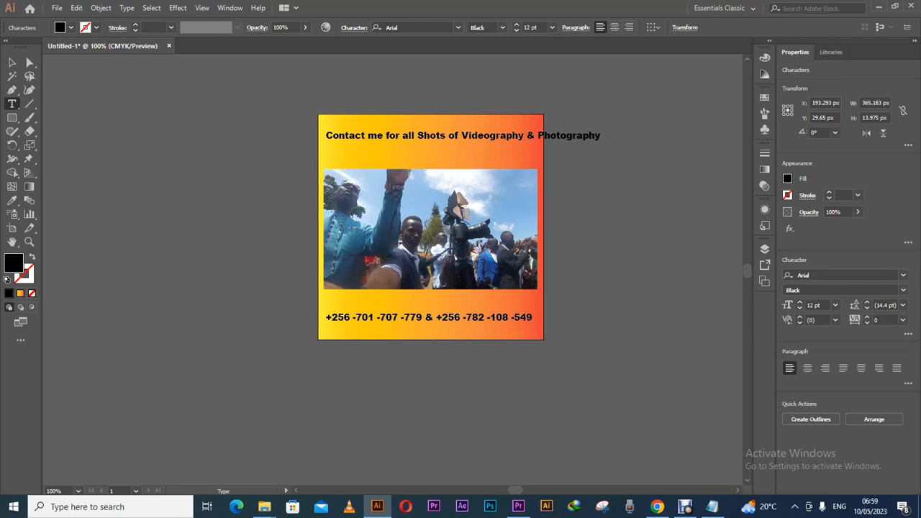
pyautogui.press('Return')
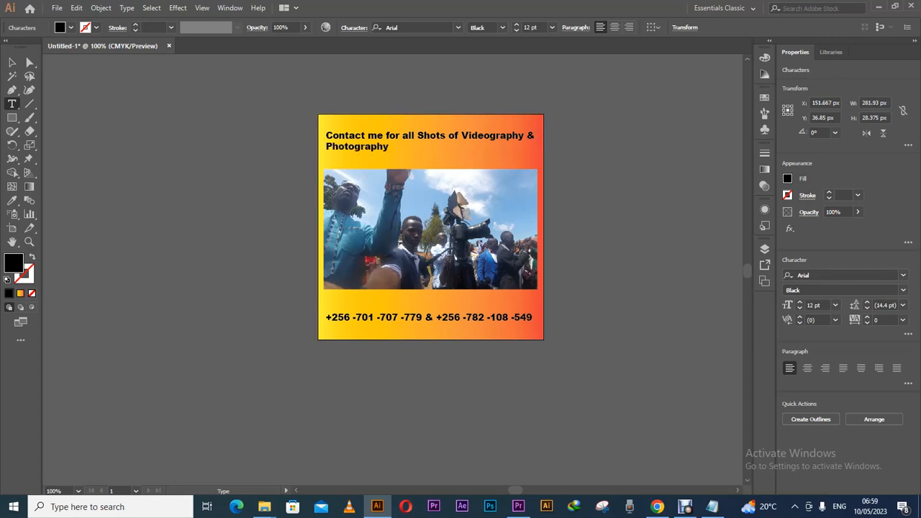
pyautogui.press('Escape')
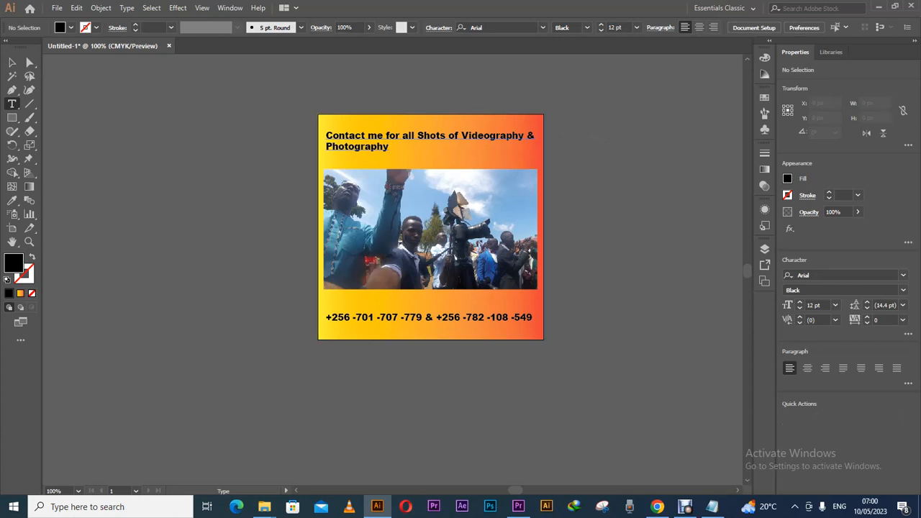
# Continue the heading with 'From Music Videos, Movie & Short Movies or Skits to Weddings, Memory Lanes & More'.
pyautogui.click(436, 317)
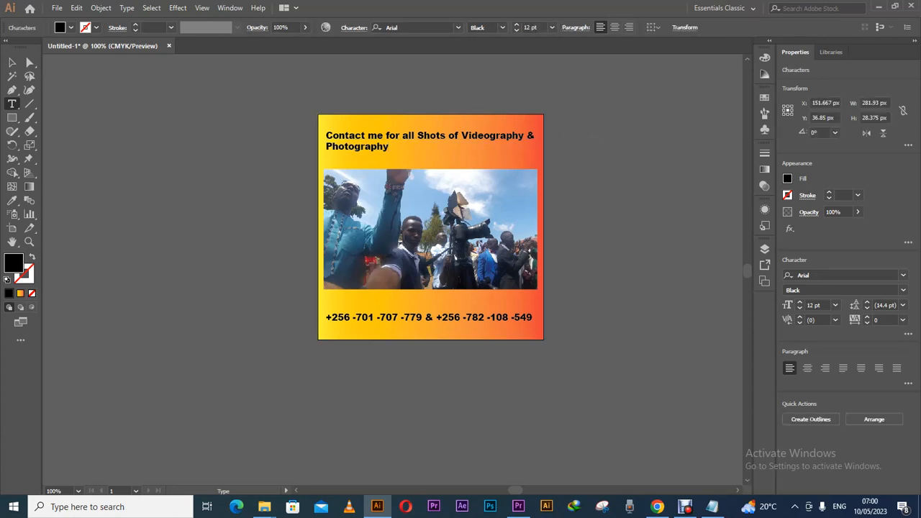
pyautogui.write('fR')
pyautogui.press('BackSpace')
pyautogui.press('BackSpace')
pyautogui.write('From Music Videos ')
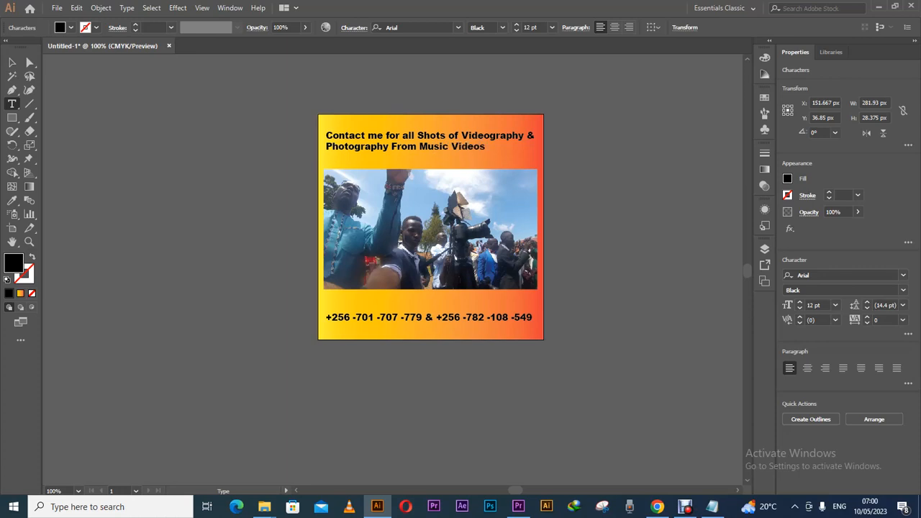
pyautogui.write(', Movie & Short Movies')
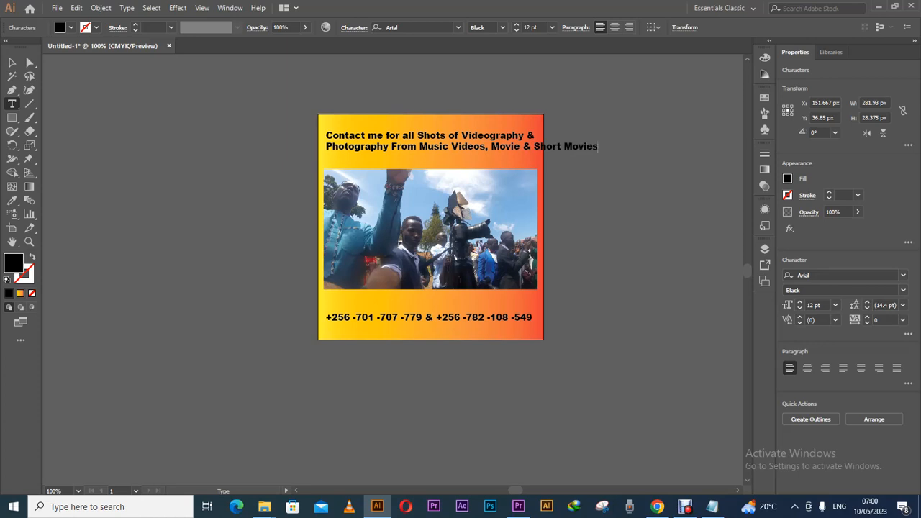
pyautogui.write(' or Sh')
pyautogui.press('BackSpace')
pyautogui.write('kits to Weddings')
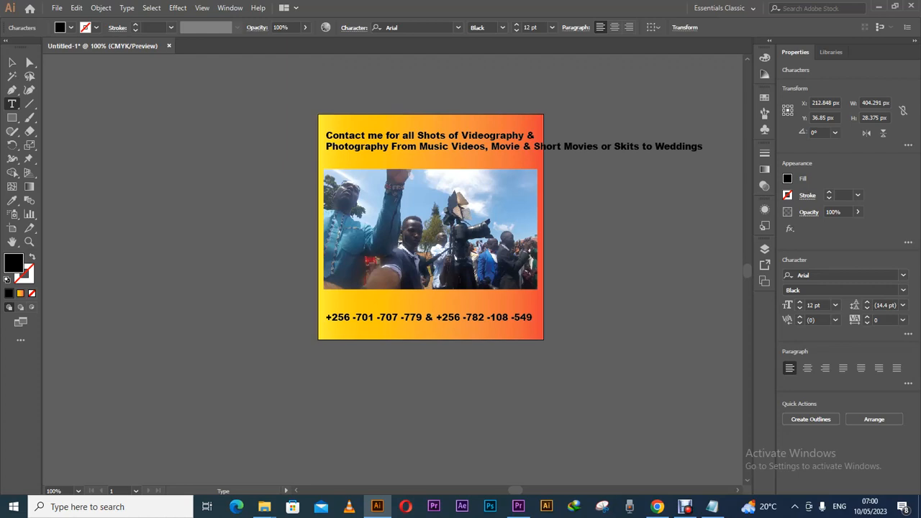
pyautogui.write(', Me')
pyautogui.press('Return')
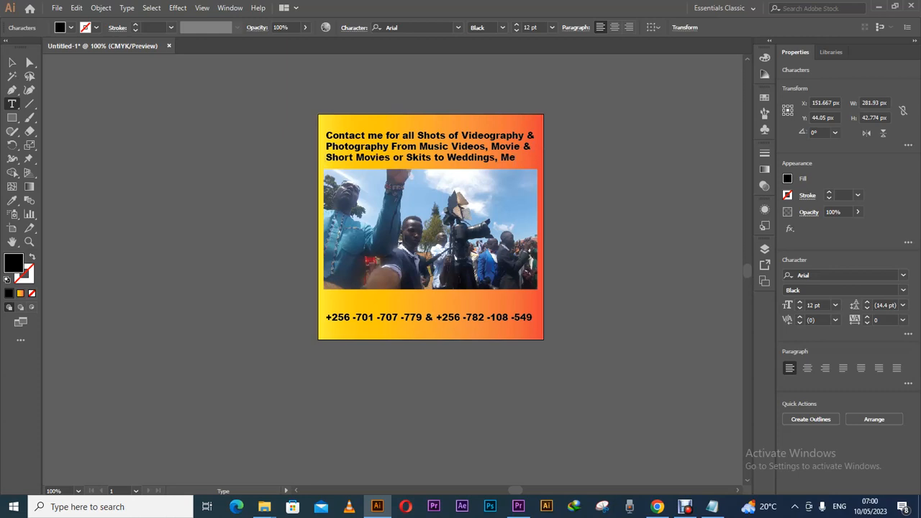
pyautogui.write('mory')
pyautogui.write(' Lane')
pyautogui.write('& Mo')
pyautogui.write('me')
pyautogui.press('BackSpace')
pyautogui.press('BackSpace')
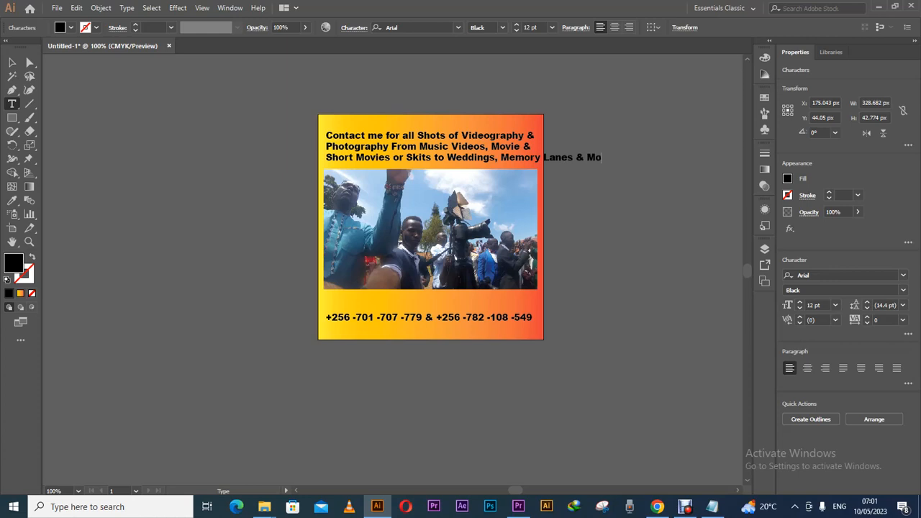
pyautogui.press('BackSpace')
pyautogui.write('ore')
pyautogui.press('Return')
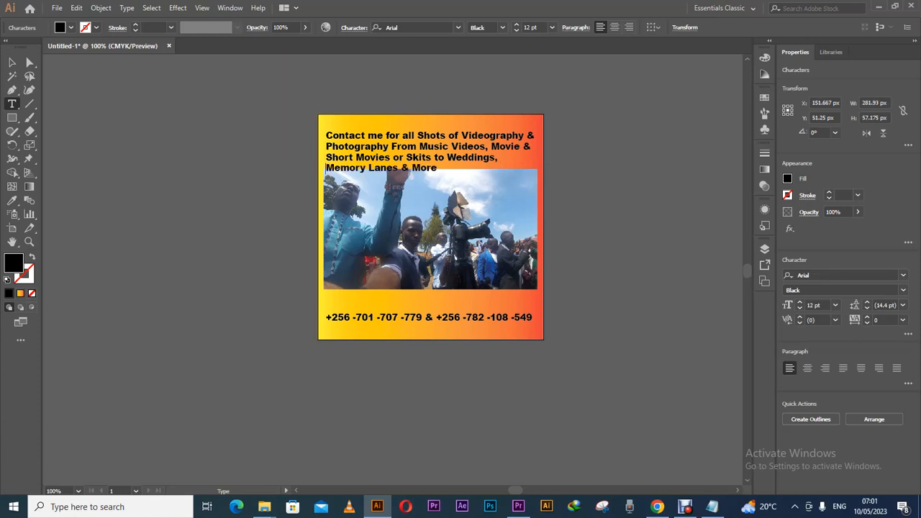
# Nudge the photo and the phone-number line down slightly.
pyautogui.click(12, 62)
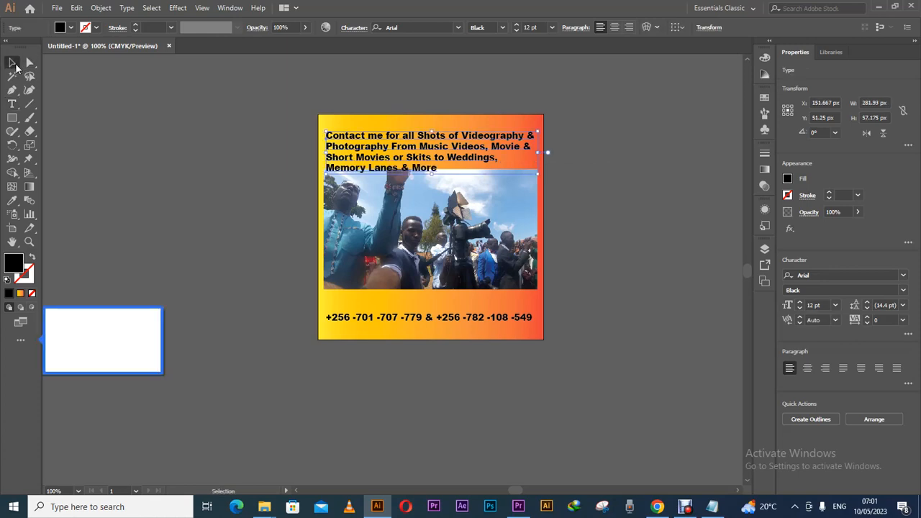
pyautogui.click(430, 230)
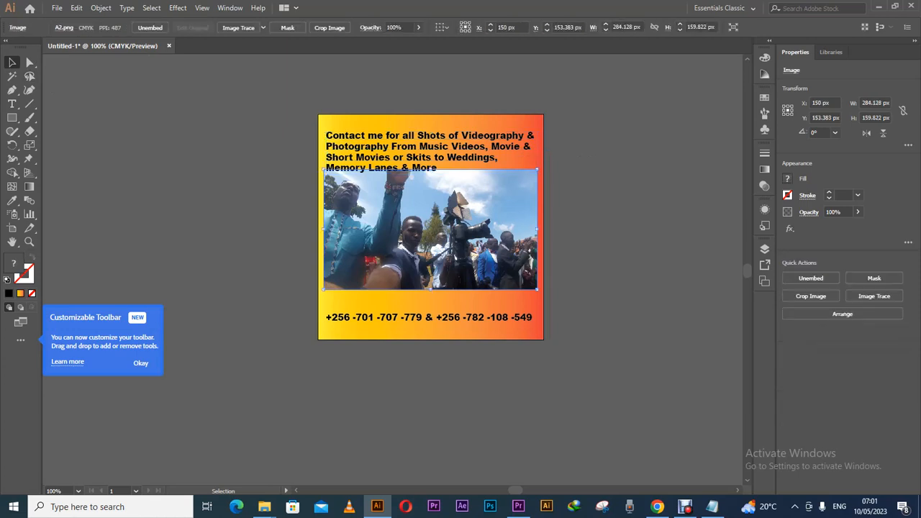
pyautogui.press('Down')
pyautogui.press('Down')
pyautogui.press('Down')
pyautogui.press('Down')
pyautogui.press('Down')
pyautogui.press('Down')
pyautogui.press('Down')
pyautogui.press('Down')
pyautogui.press('Down')
pyautogui.press('Down')
pyautogui.press('Down')
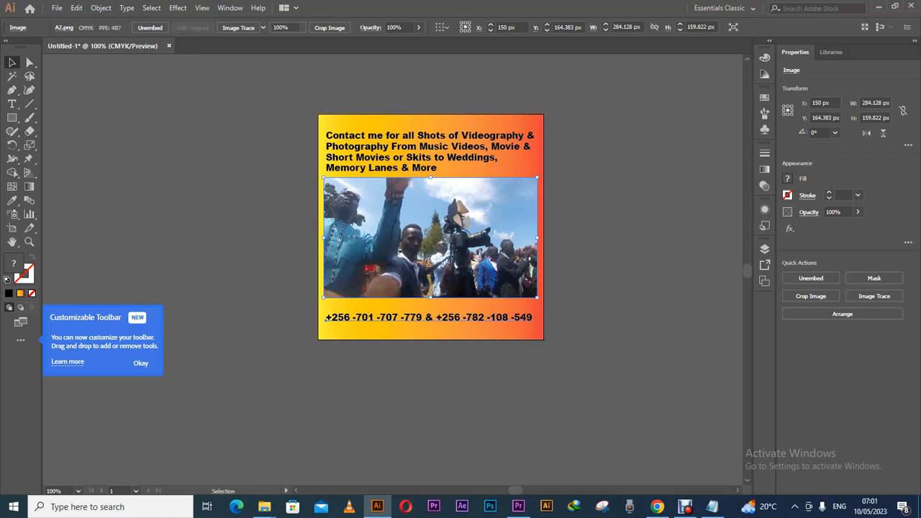
pyautogui.click(429, 317)
pyautogui.press('Down')
pyautogui.press('Down')
pyautogui.press('Down')
pyautogui.press('Down')
pyautogui.press('Down')
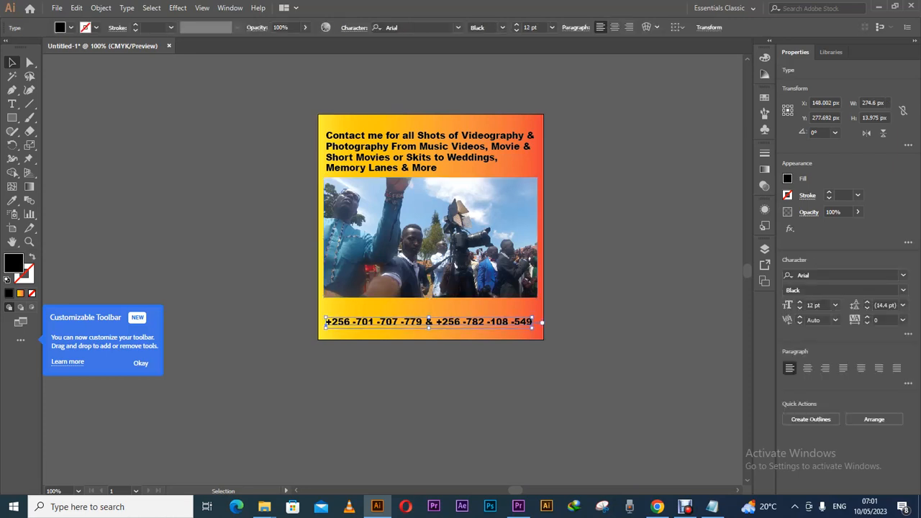
# Duplicate the phone-number line just above the original and select the copy's text.
pyautogui.moveTo(325, 324); pyautogui.dragTo(325, 311)
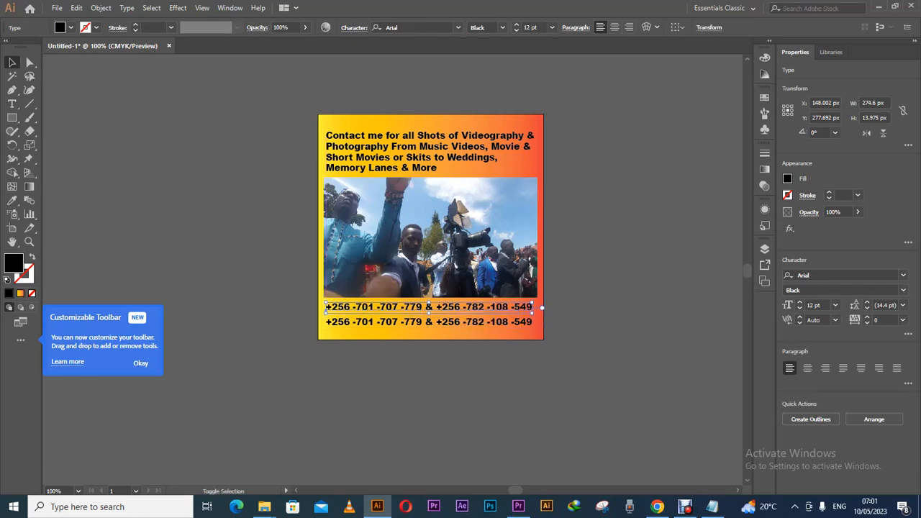
pyautogui.press('t')
pyautogui.click(327, 308)
pyautogui.moveTo(325, 307); pyautogui.dragTo(532, 307)
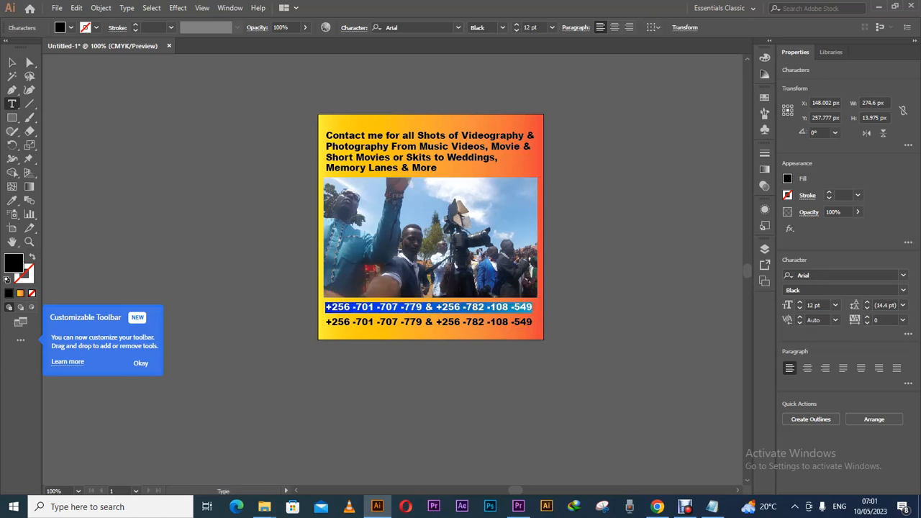
# Overwrite the copied line with 'Prices are Bargainable UGX 1000,000/='.
pyautogui.write('Pr')
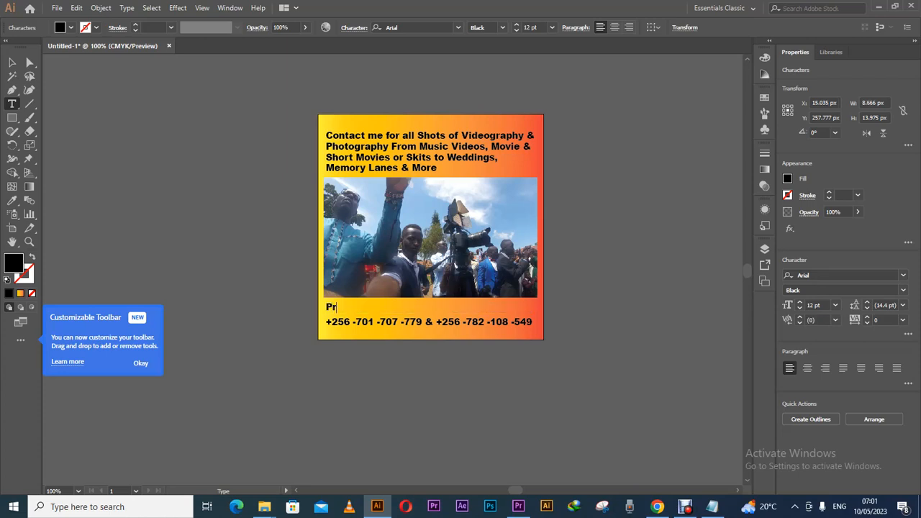
pyautogui.write('ices are')
pyautogui.write('Bargainable')
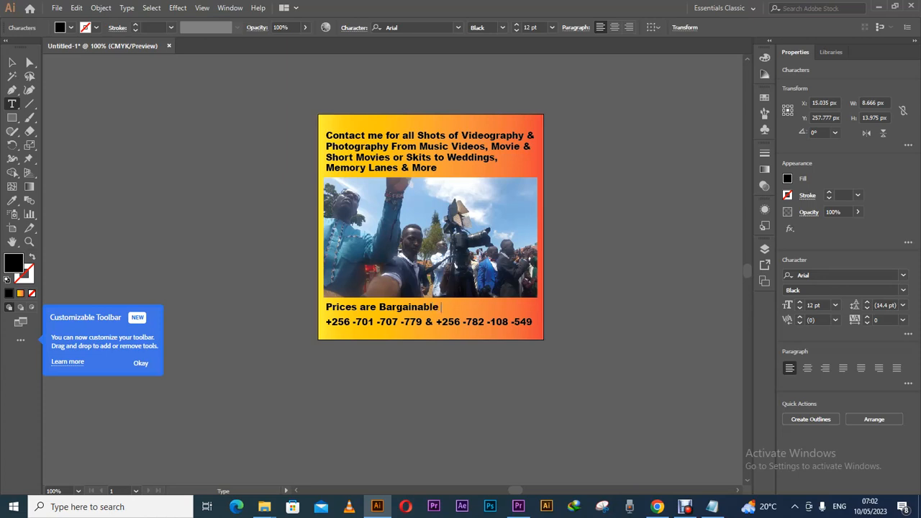
pyautogui.write(' 1000,000?+')
pyautogui.press('BackSpace')
pyautogui.write('=')
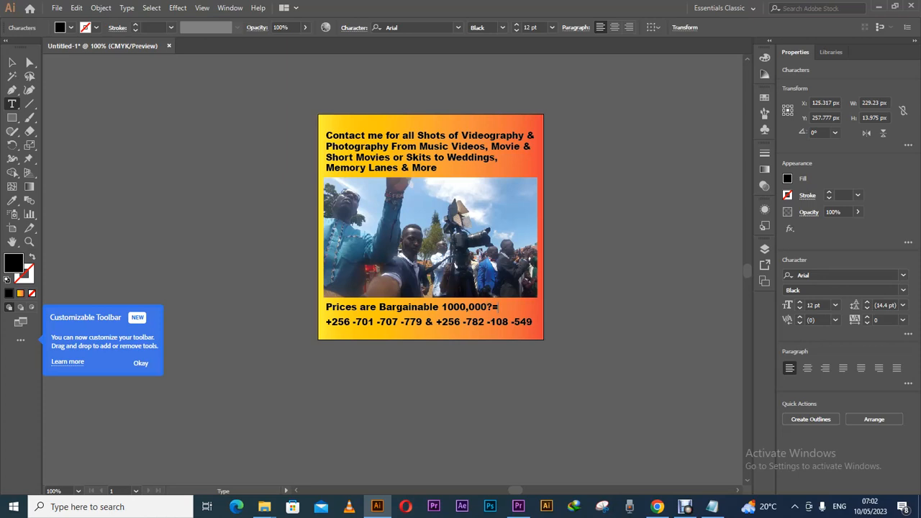
pyautogui.press('BackSpace')
pyautogui.write('?')
pyautogui.press('BackSpace')
pyautogui.write('/')
pyautogui.write('UG')
pyautogui.write('X')
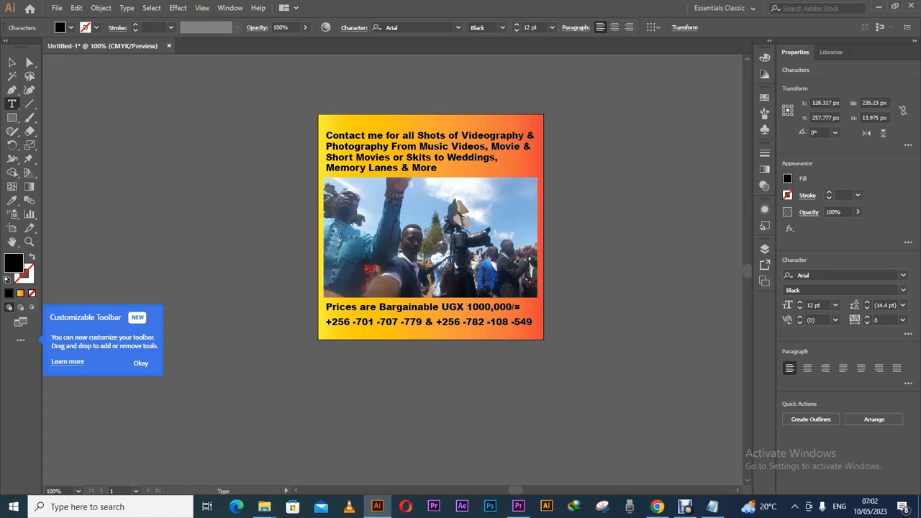
pyautogui.moveTo(326, 136); pyautogui.dragTo(437, 168)
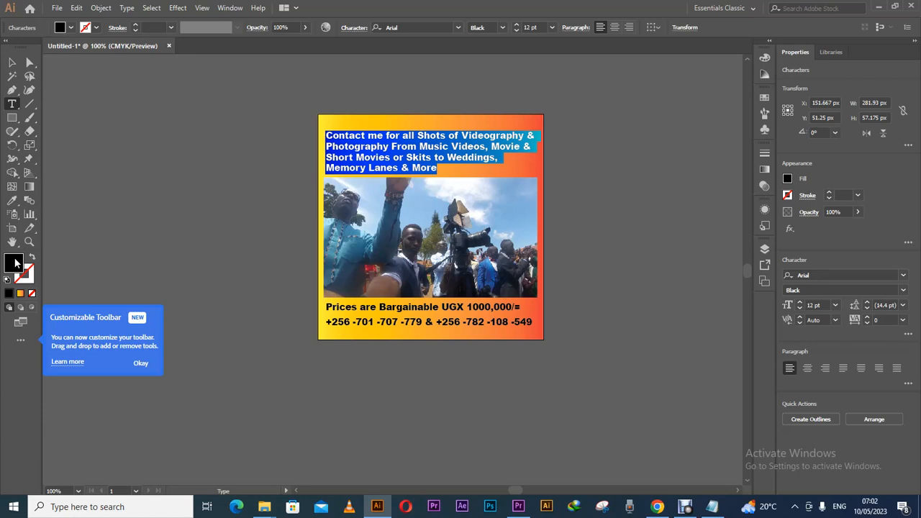
# Colour the heading text white (FFFFFF) and move the heading block slightly up.
pyautogui.doubleClick(16, 263)
pyautogui.write('ffffff')
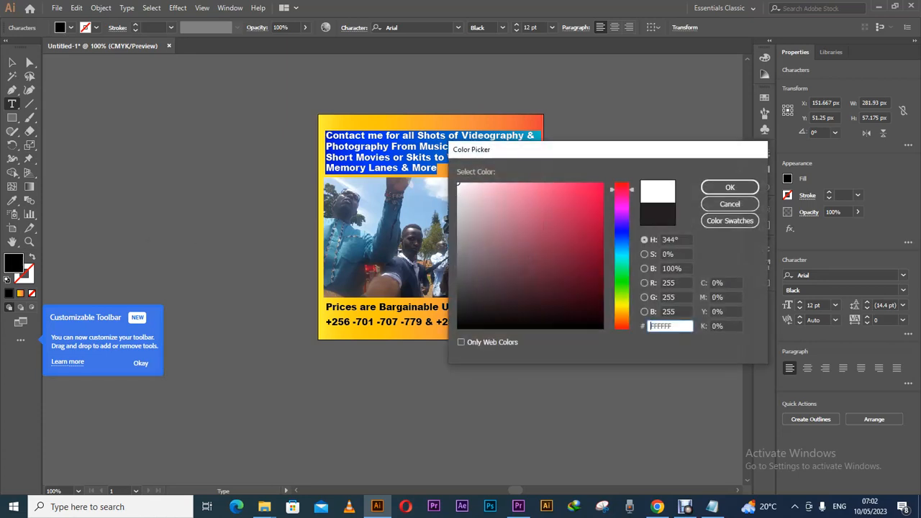
pyautogui.click(730, 187)
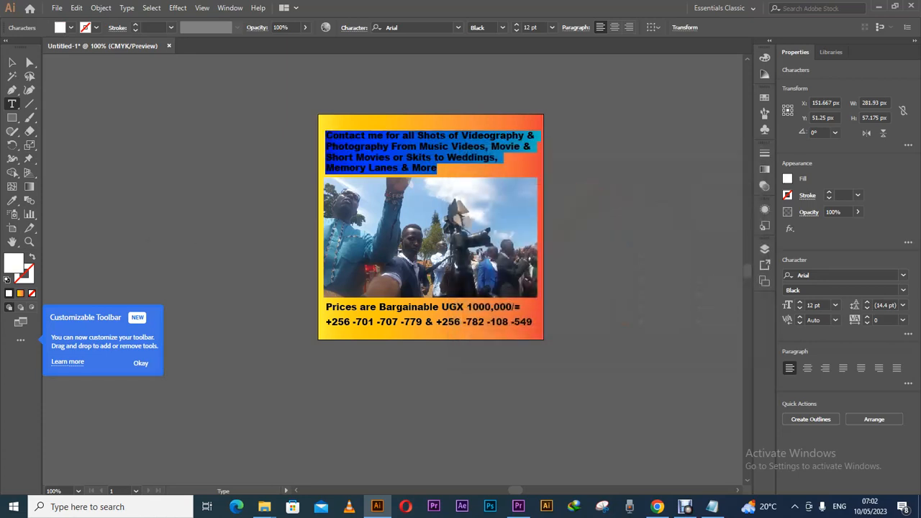
pyautogui.click(12, 63)
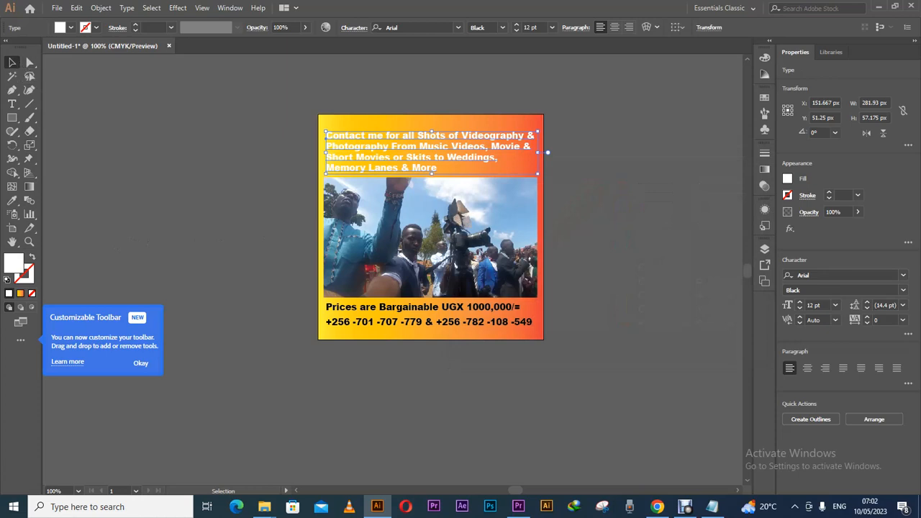
pyautogui.moveTo(455, 136); pyautogui.dragTo(432, 127)
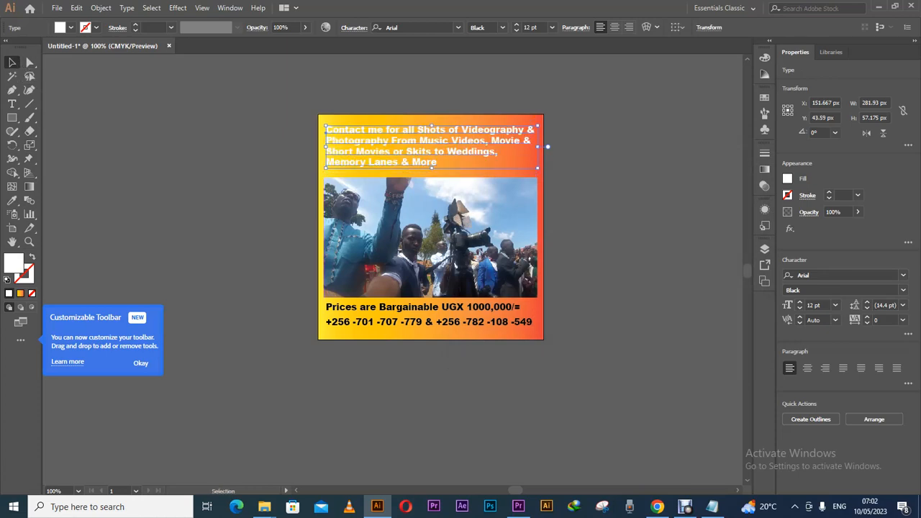
# Set the outline colour to a near-black shade.
pyautogui.doubleClick(34, 275)
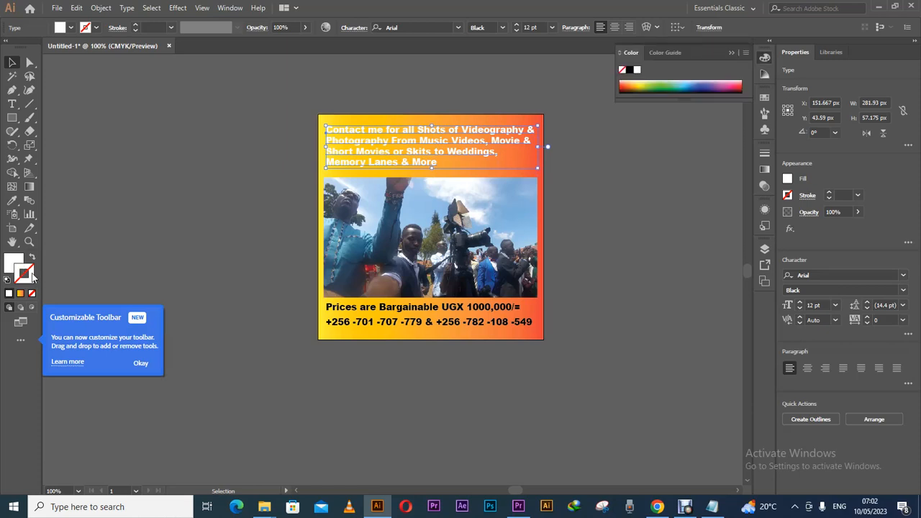
pyautogui.click(623, 227)
pyautogui.moveTo(596, 245); pyautogui.dragTo(597, 329)
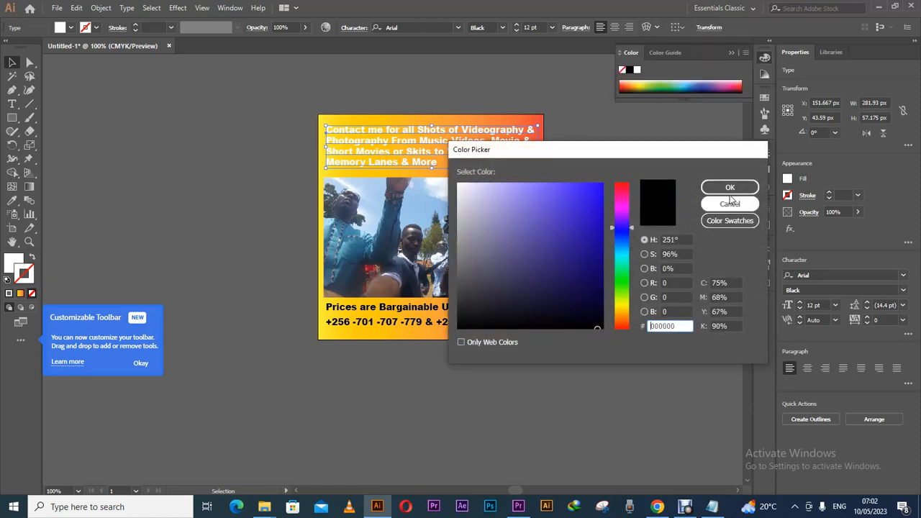
pyautogui.click(729, 189)
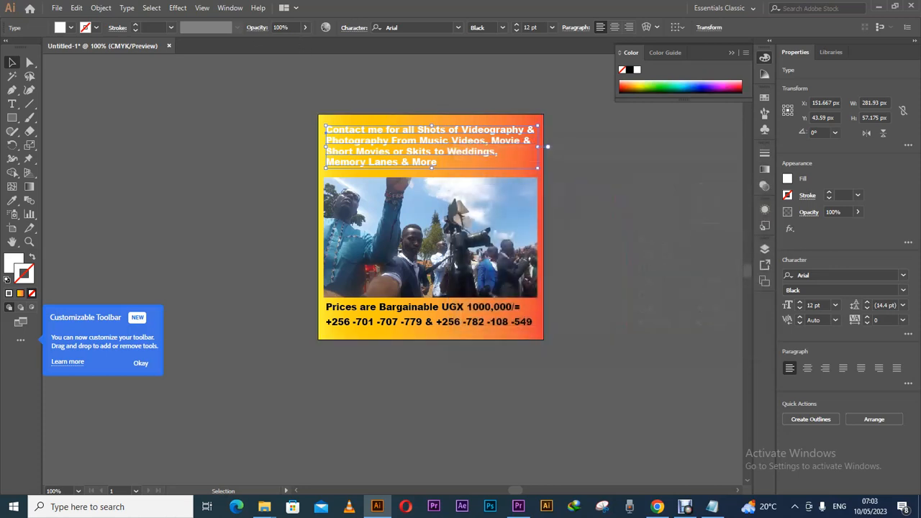
# Give the heading a black 0.75 pt outline, centre its lines and reposition it over the flyer.
pyautogui.click(97, 29)
pyautogui.click(96, 30)
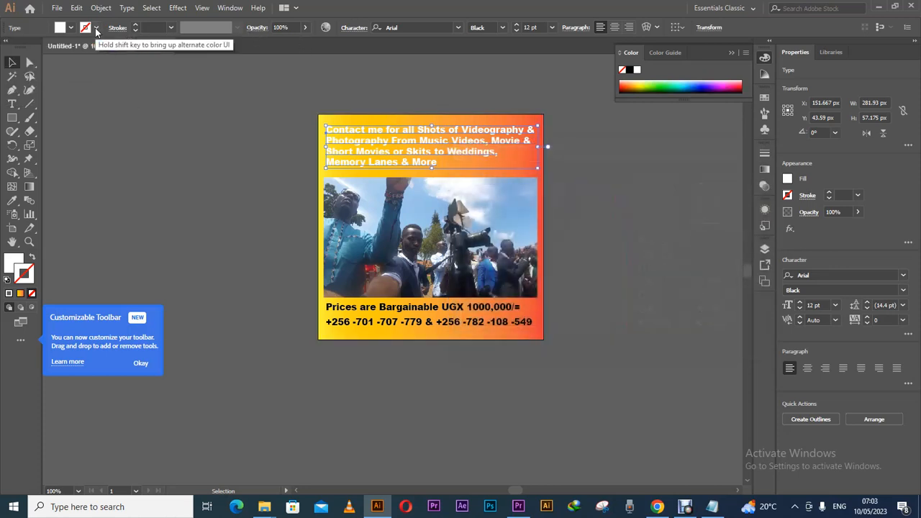
pyautogui.click(136, 27)
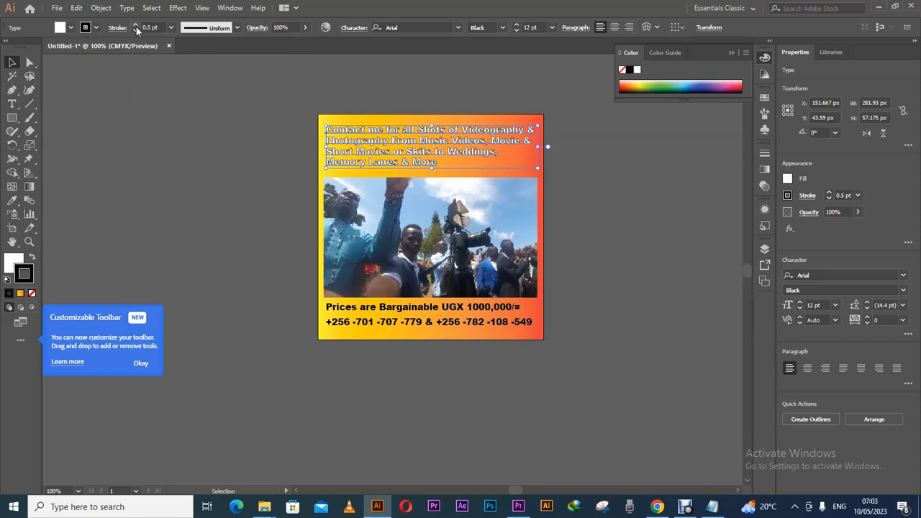
pyautogui.click(136, 26)
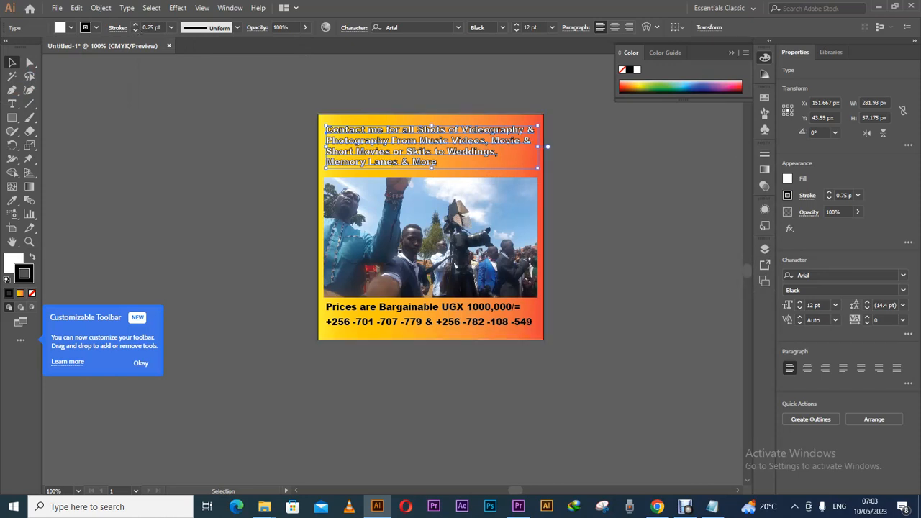
pyautogui.click(610, 26)
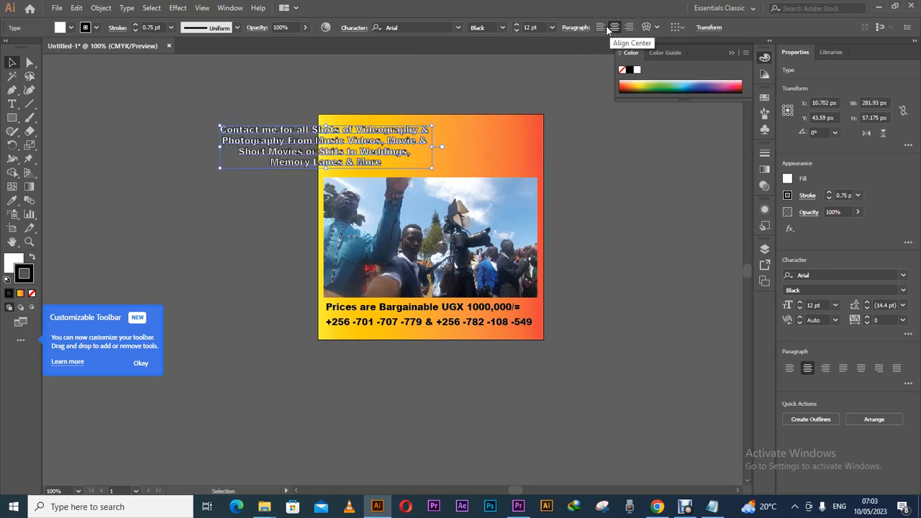
pyautogui.moveTo(402, 144); pyautogui.dragTo(503, 145)
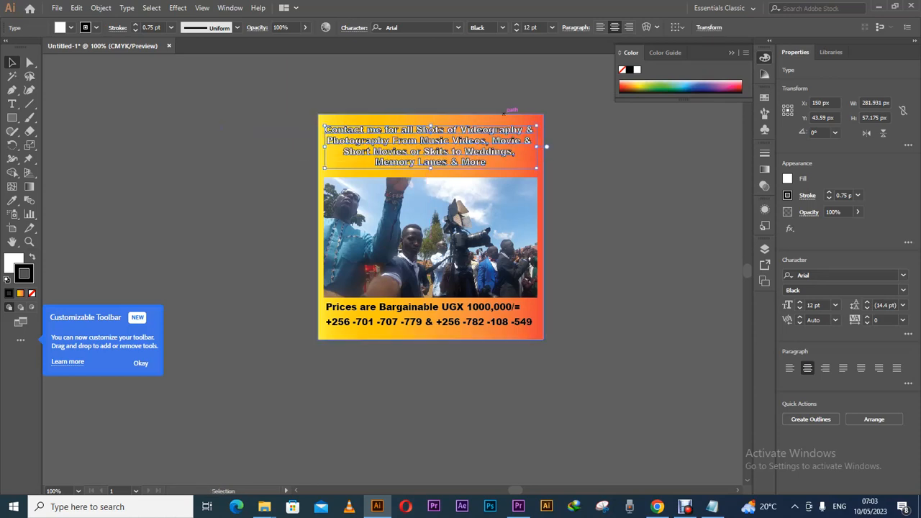
# Change the heading fill to black (000000) and deselect everything.
pyautogui.doubleClick(16, 261)
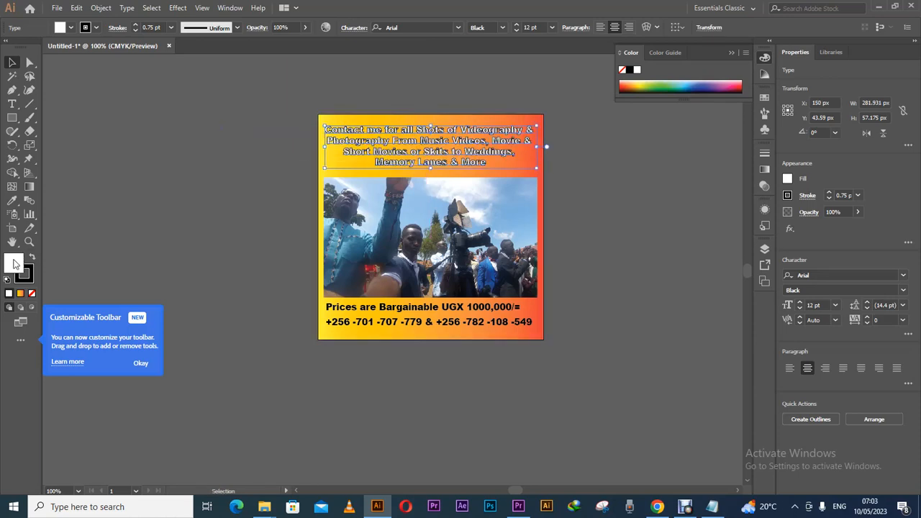
pyautogui.write('000000')
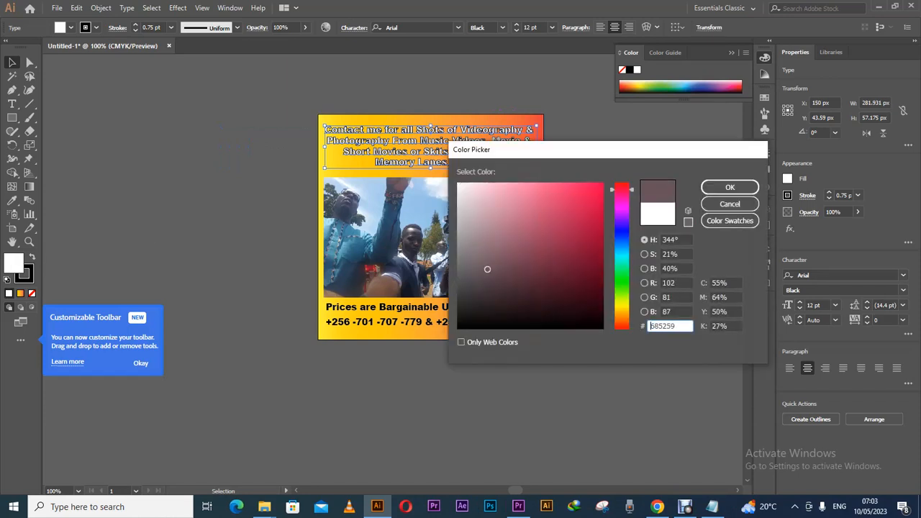
pyautogui.click(730, 188)
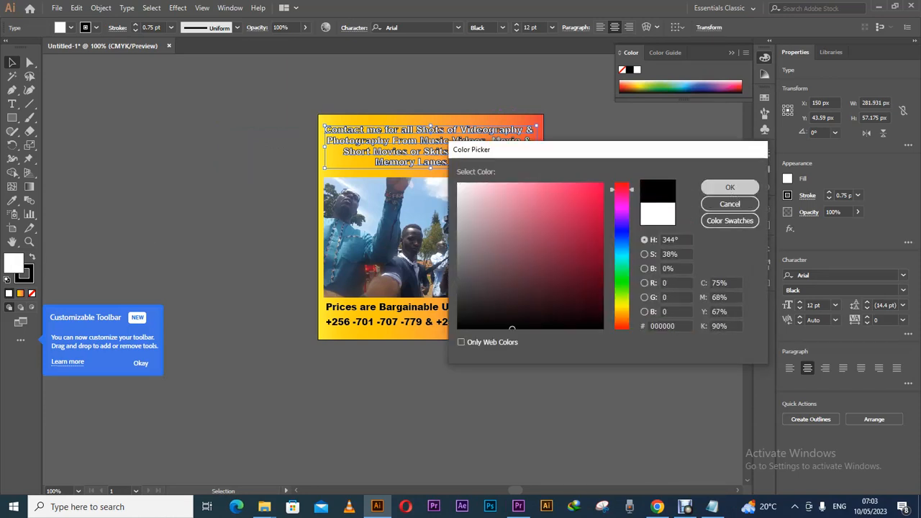
pyautogui.hotkey('ctrl', 'shift', 'a')
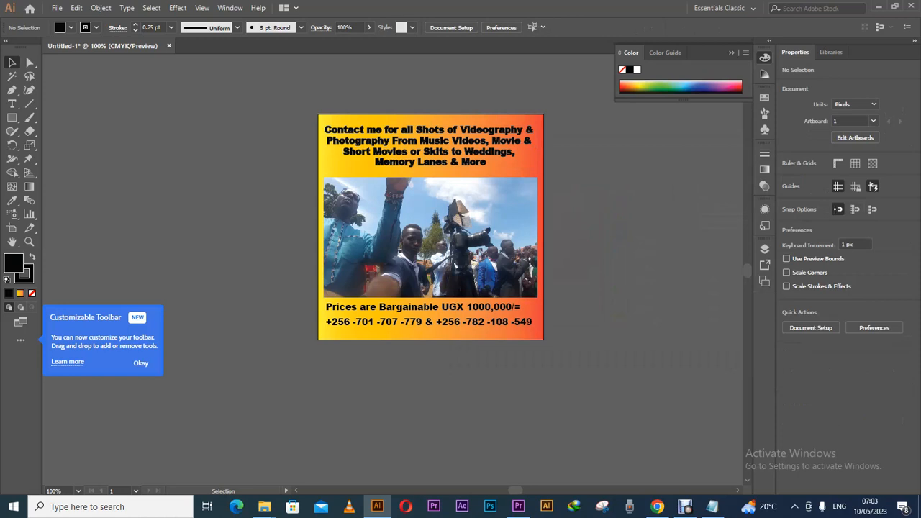
pyautogui.click(27, 276)
# Set the stroke to None, removing the outline from the heading text.
pyautogui.click(96, 28)
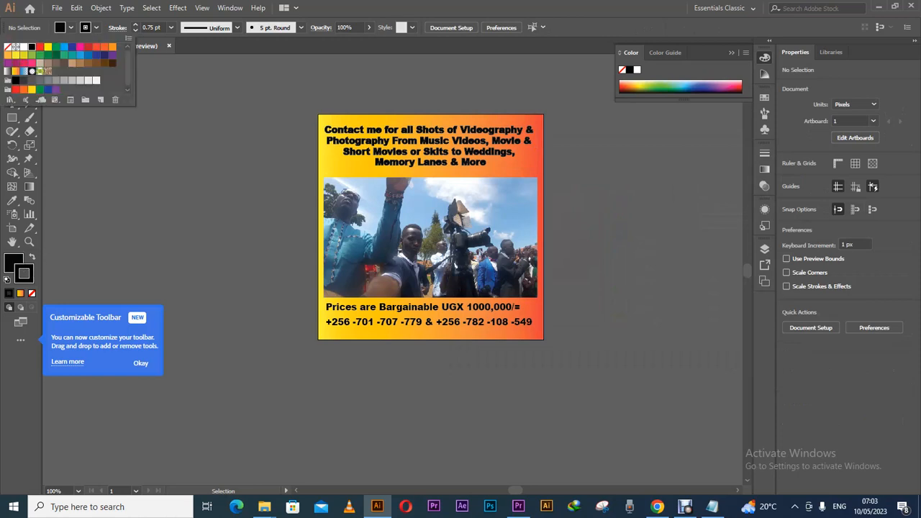
pyautogui.click(7, 47)
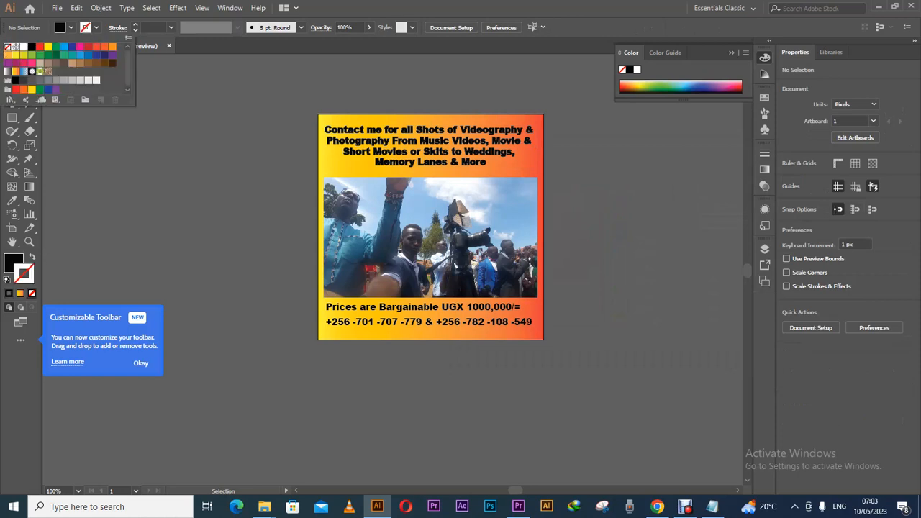
pyautogui.click(56, 119)
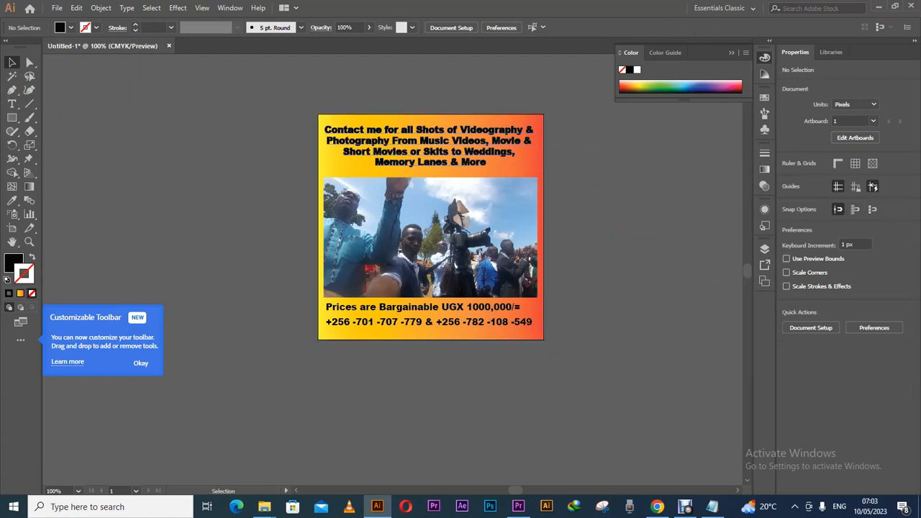
pyautogui.click(425, 141)
pyautogui.click(96, 28)
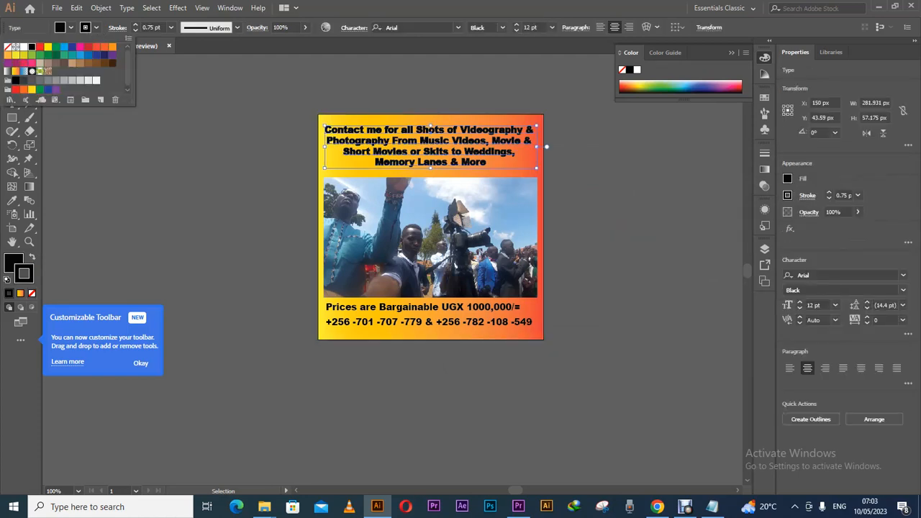
pyautogui.click(8, 47)
pyautogui.click(89, 127)
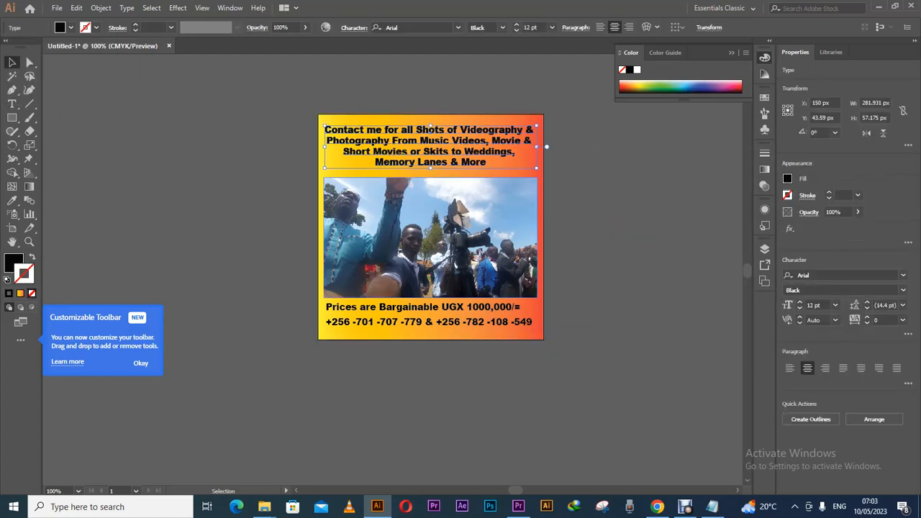
pyautogui.click(88, 127)
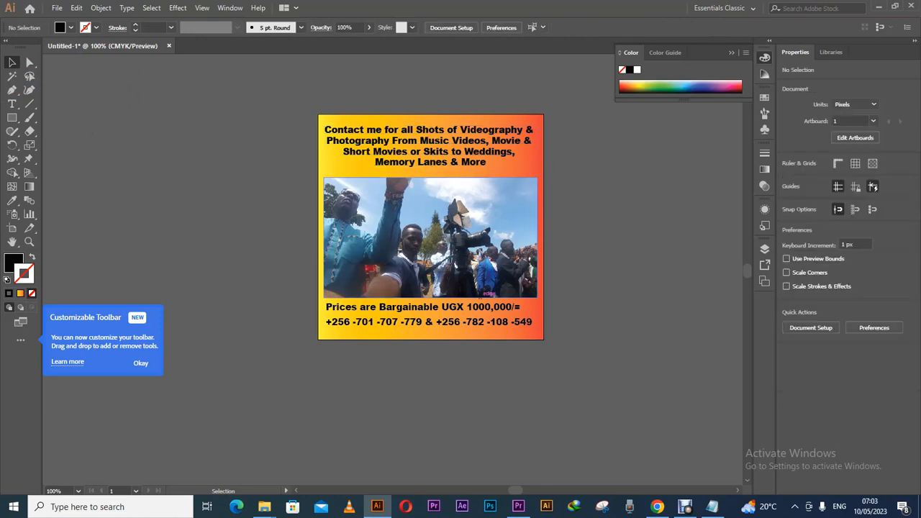
# Nudge the price and phone-number lines and enlarge the price line to about 14 pt.
pyautogui.click(489, 306)
pyautogui.press('Down')
pyautogui.press('Down')
pyautogui.press('Down')
pyautogui.press('Down')
pyautogui.press('Down')
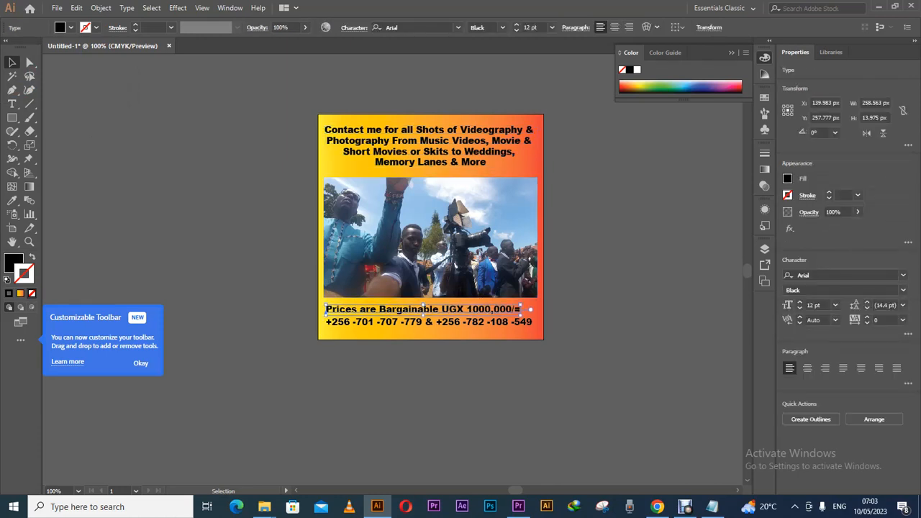
pyautogui.press('Up')
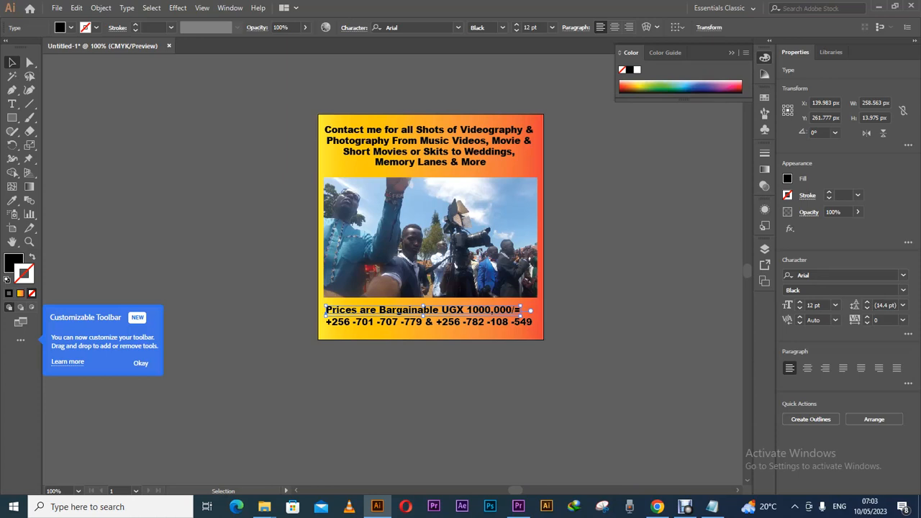
pyautogui.click(478, 323)
pyautogui.press('Down')
pyautogui.press('Down')
pyautogui.press('Down')
pyautogui.press('Down')
pyautogui.press('Down')
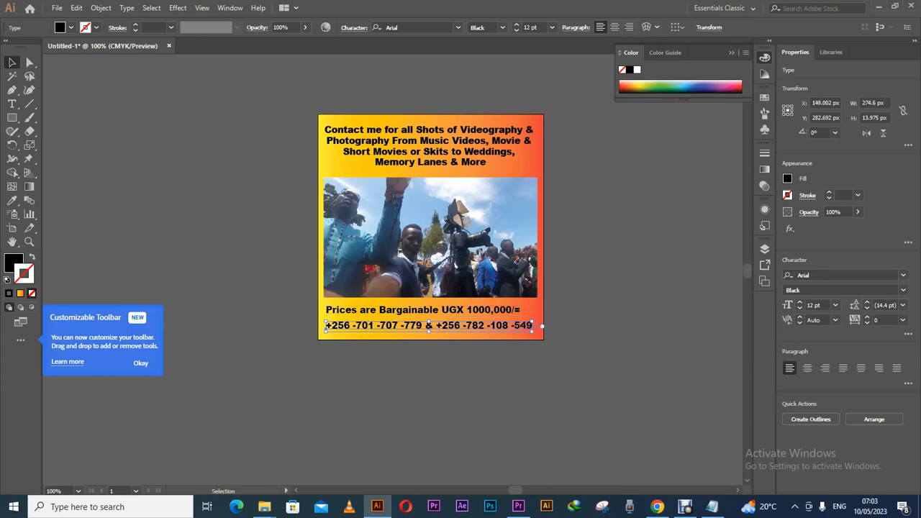
pyautogui.click(591, 317)
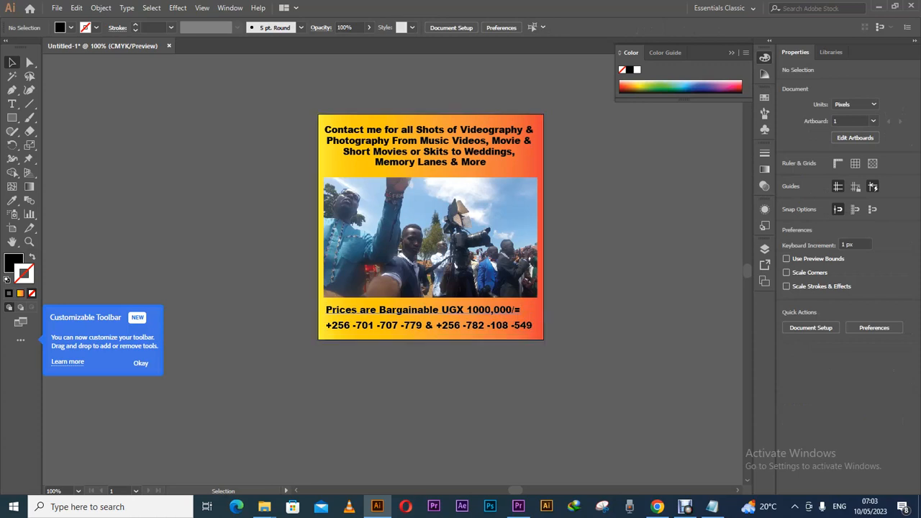
pyautogui.click(438, 311)
pyautogui.moveTo(446, 320); pyautogui.dragTo(446, 319)
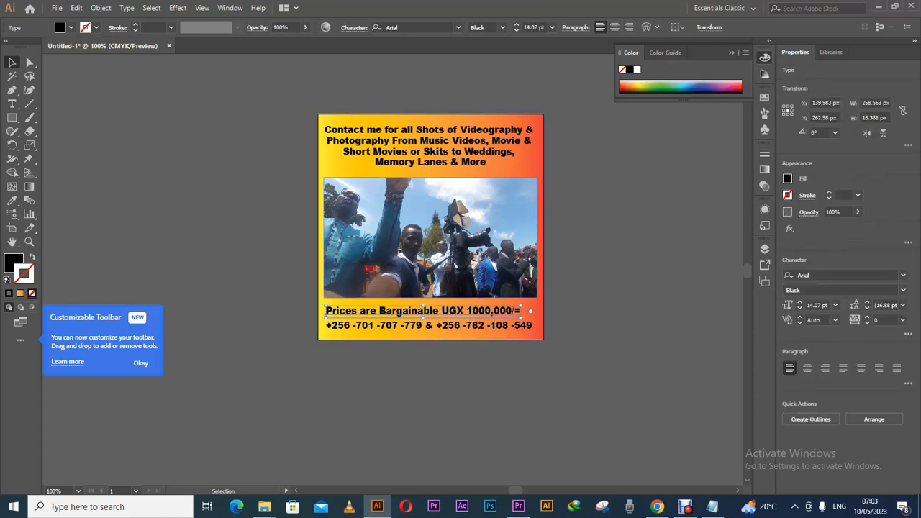
# Cut the price line and paste it above the phone numbers as one two-line block.
pyautogui.click(11, 105)
pyautogui.click(512, 311)
pyautogui.press('ctrl')
pyautogui.hotkey('ctrl', 'a')
pyautogui.hotkey('ctrl', 'c')
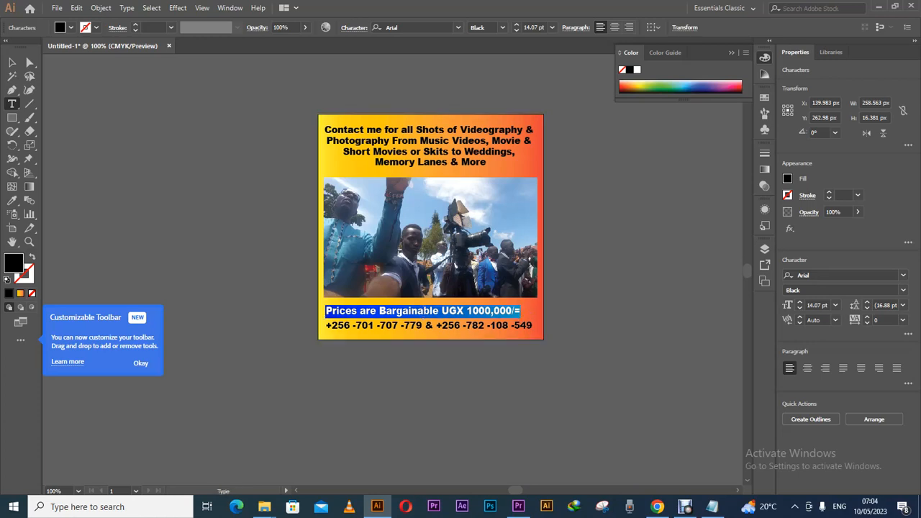
pyautogui.click(13, 62)
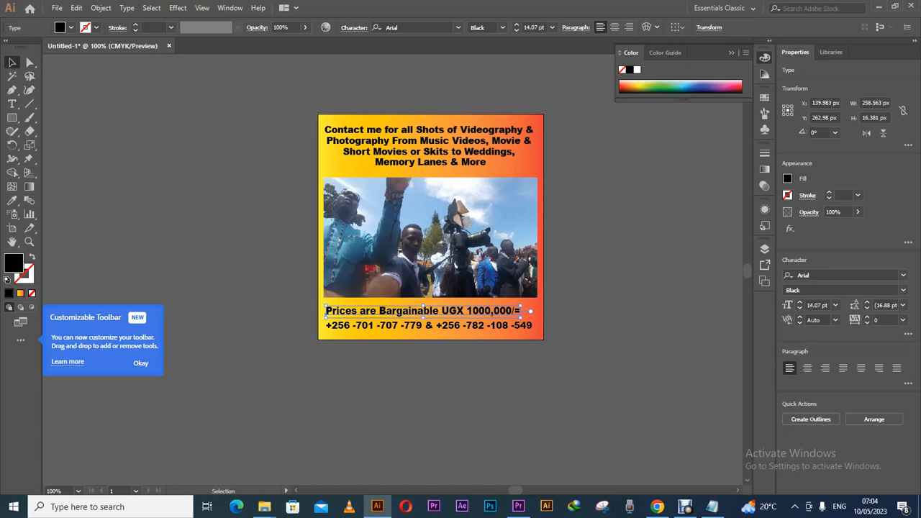
pyautogui.press('Delete')
pyautogui.press('t')
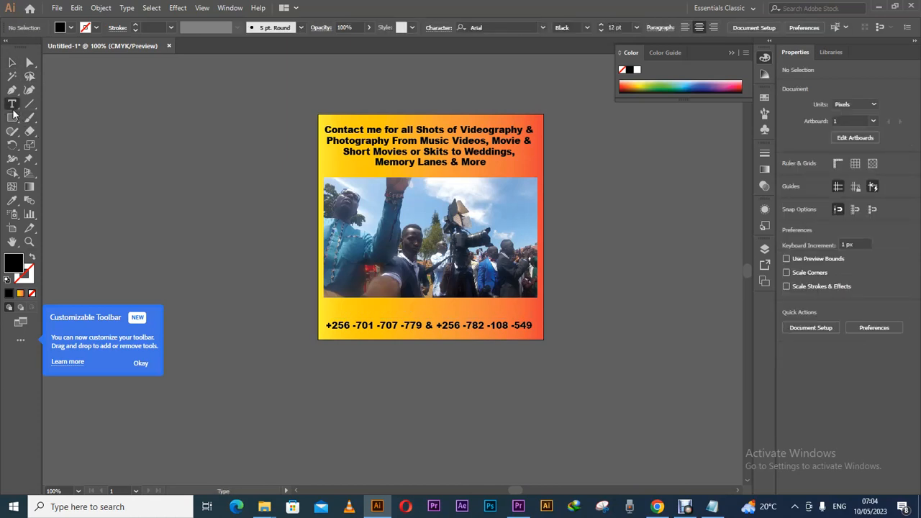
pyautogui.click(457, 326)
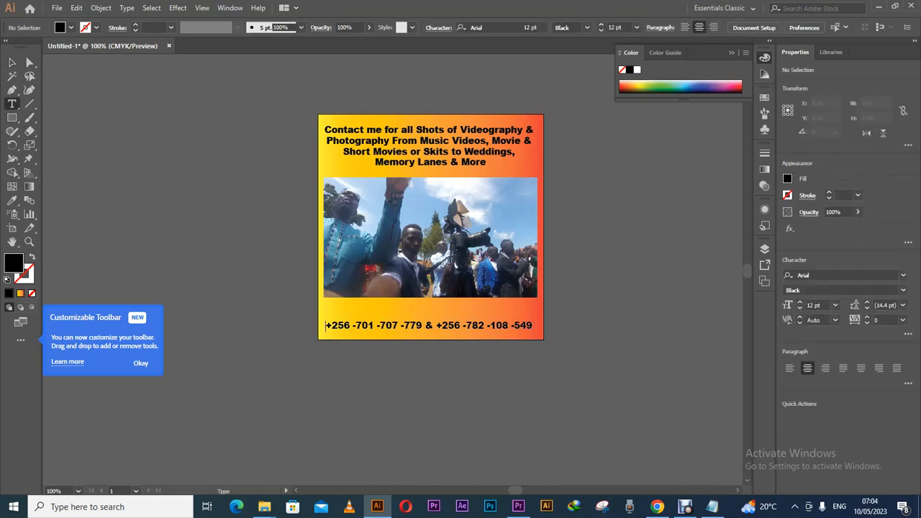
pyautogui.press('Escape')
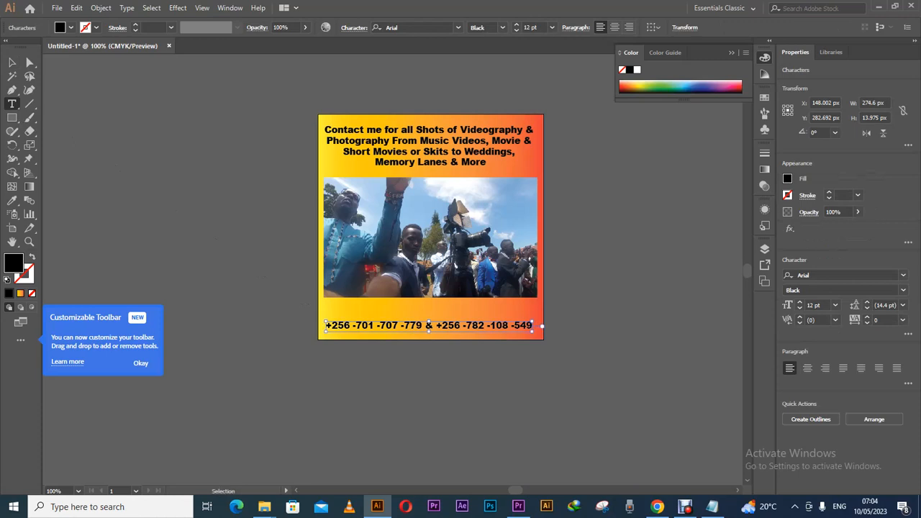
pyautogui.click(325, 325)
pyautogui.hotkey('ctrl', 'v')
pyautogui.press('Return')
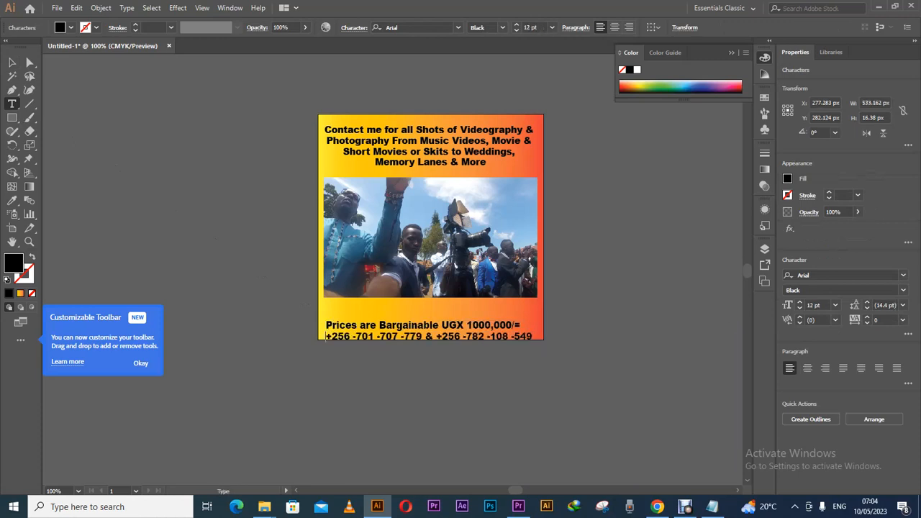
pyautogui.press('Escape')
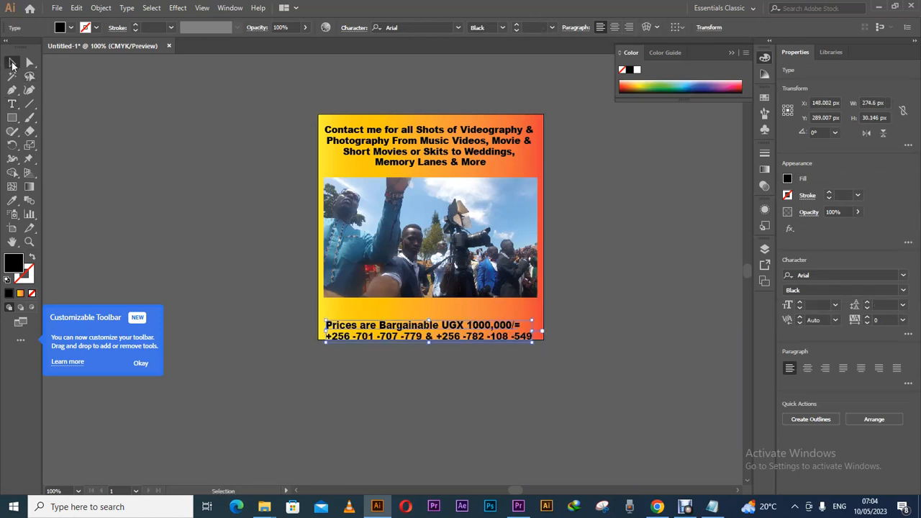
# Centre-align the price and phone block and centre it at the flyer's bottom, X 150 px.
pyautogui.click(613, 26)
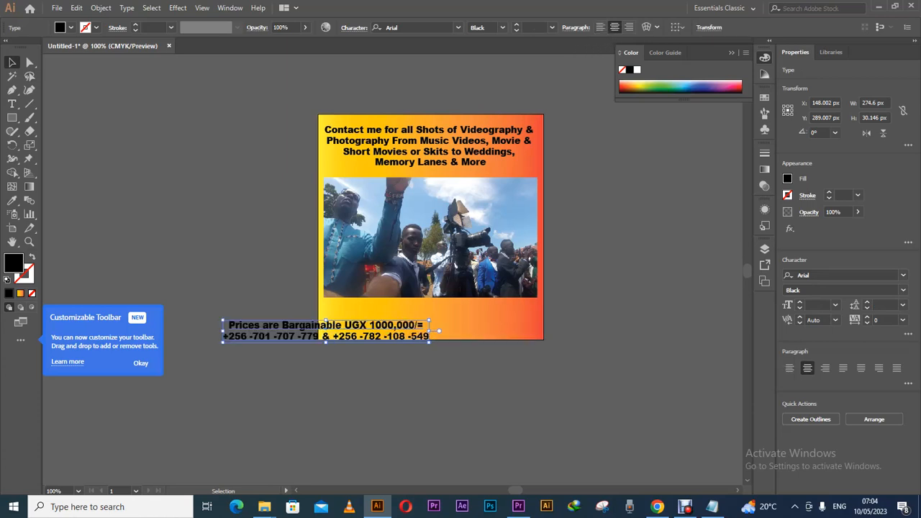
pyautogui.moveTo(407, 324); pyautogui.dragTo(511, 312)
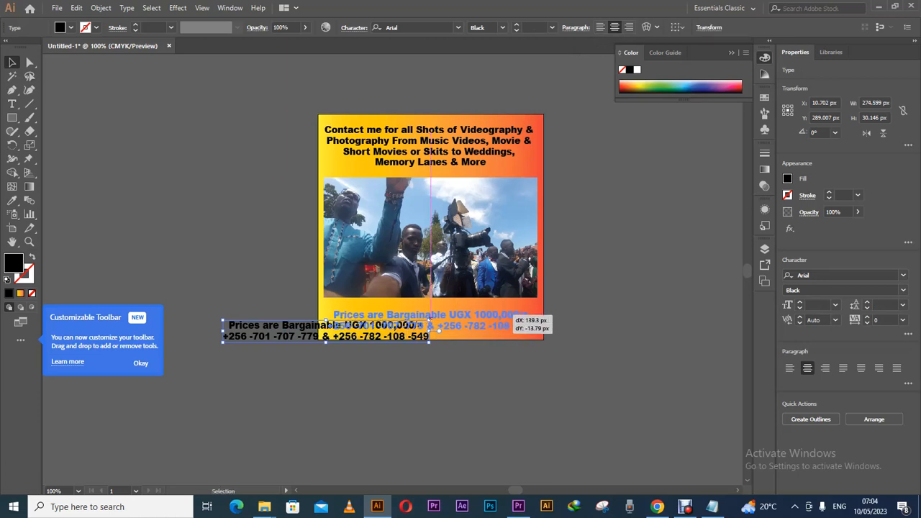
pyautogui.moveTo(507, 315); pyautogui.dragTo(507, 315)
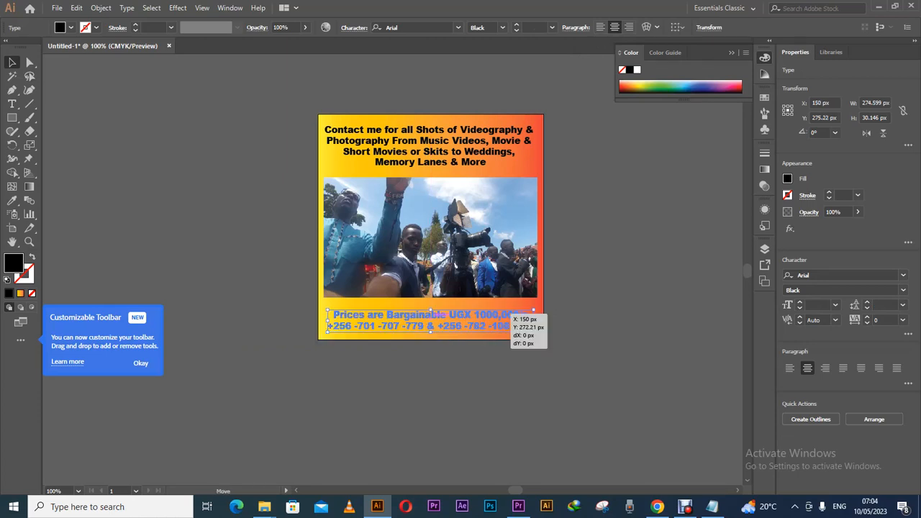
pyautogui.hotkey('ctrl', 'shift', 'a')
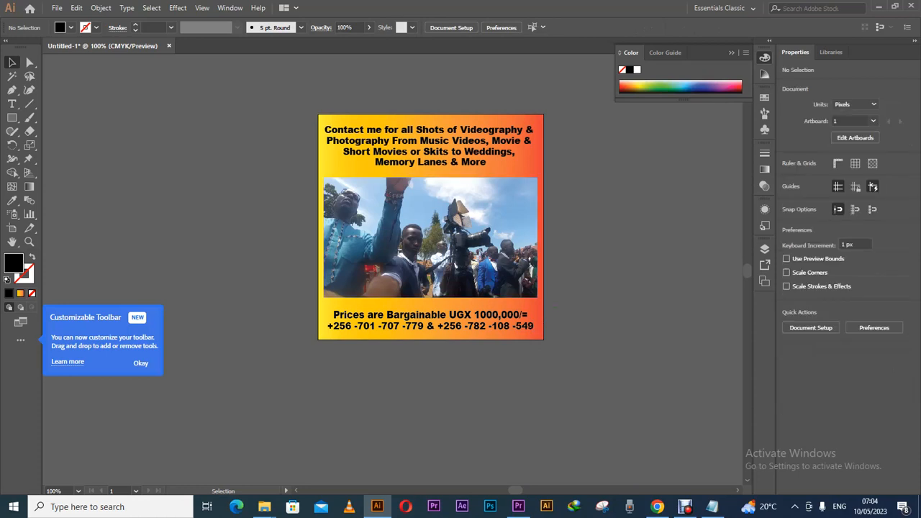
# Group all the poster artwork.
pyautogui.hotkey('ctrl', 'a')
pyautogui.rightClick(408, 164)
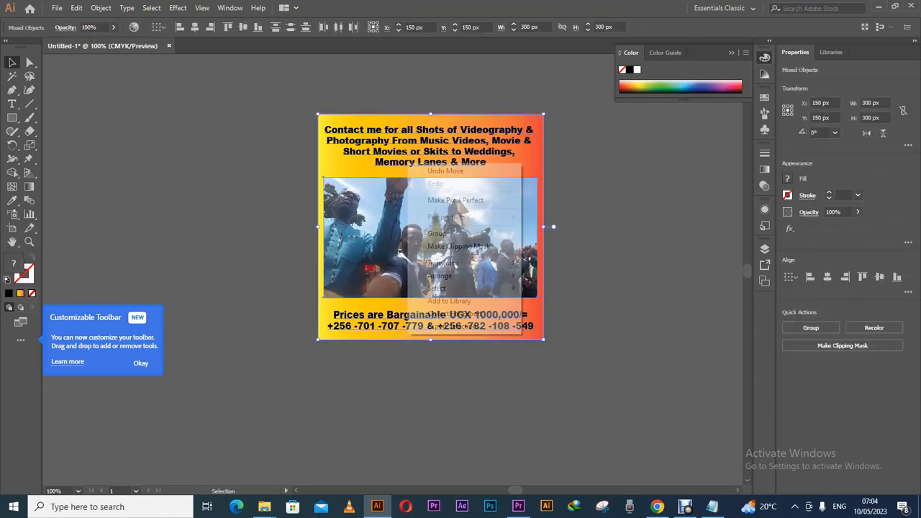
pyautogui.click(436, 234)
pyautogui.click(216, 173)
# Draw a 300 × 300 px square and align it with the artboard.
pyautogui.click(12, 118)
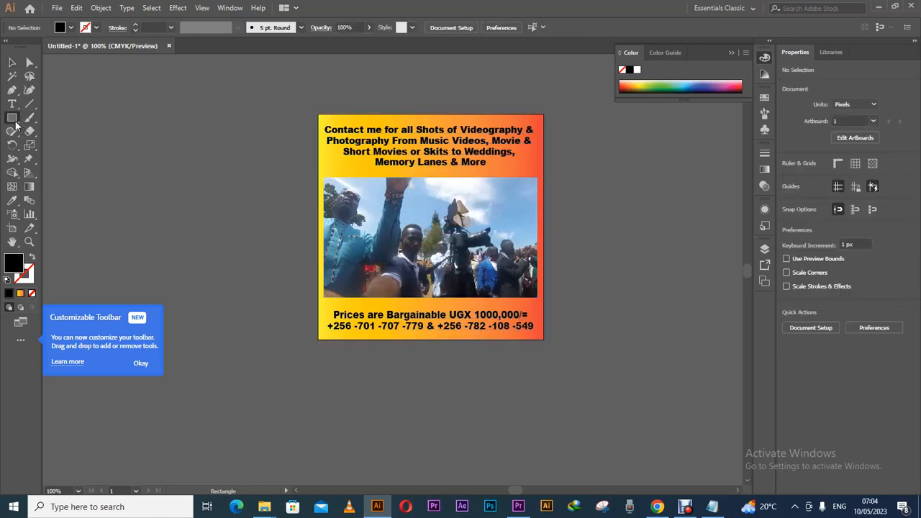
pyautogui.click(347, 170)
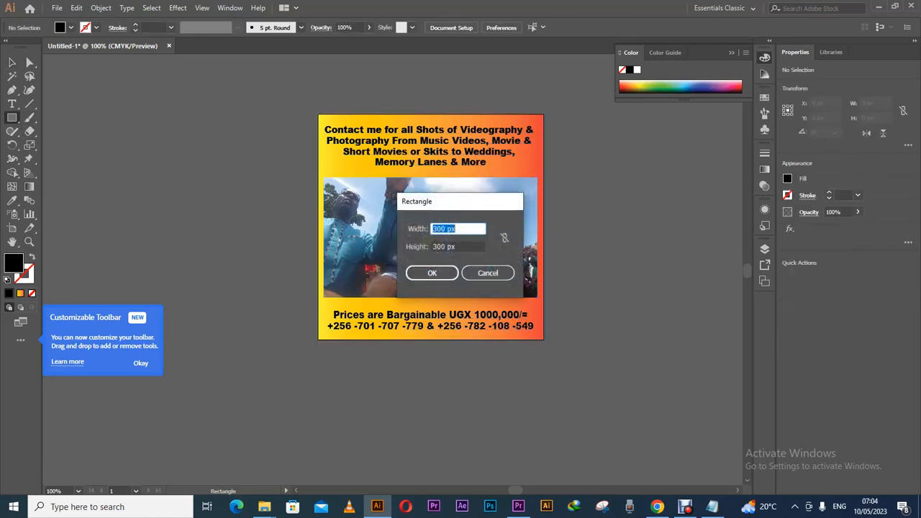
pyautogui.click(435, 278)
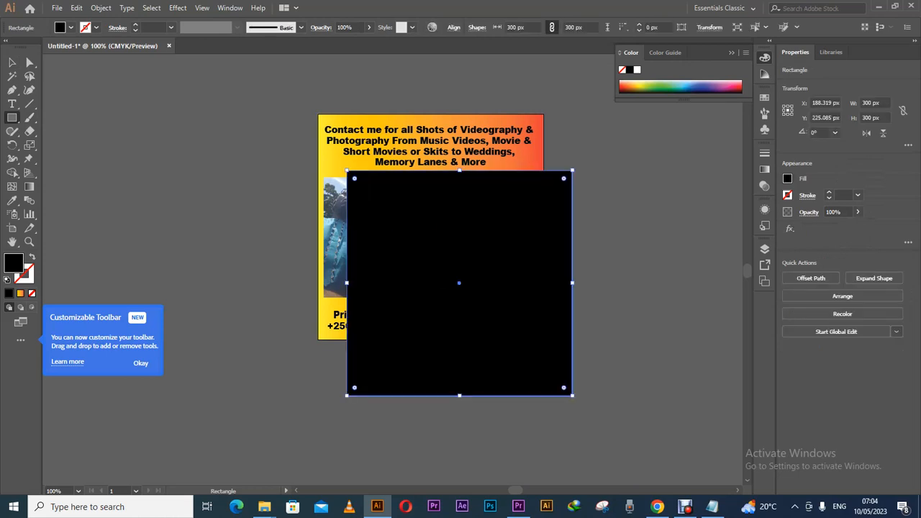
pyautogui.click(12, 62)
pyautogui.moveTo(403, 239); pyautogui.dragTo(376, 185)
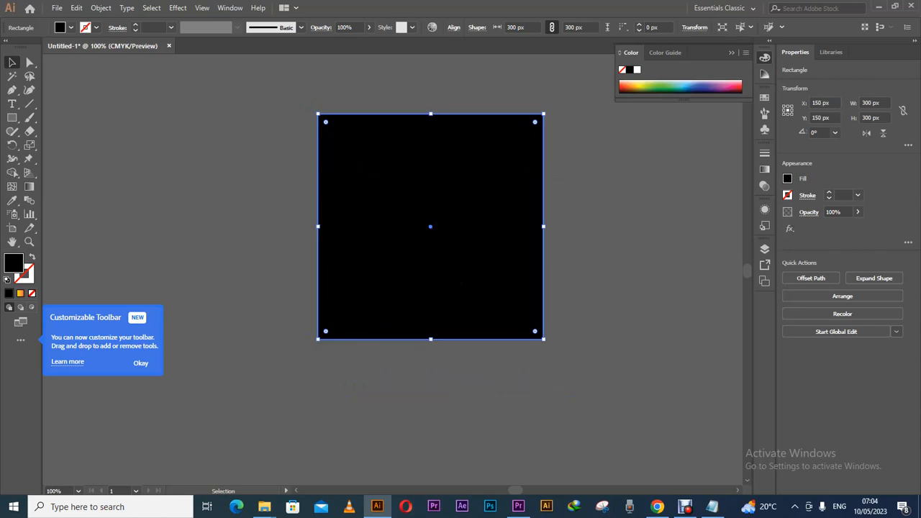
# Make a clipping mask so the poster is clipped to the square.
pyautogui.hotkey('ctrl', 'a')
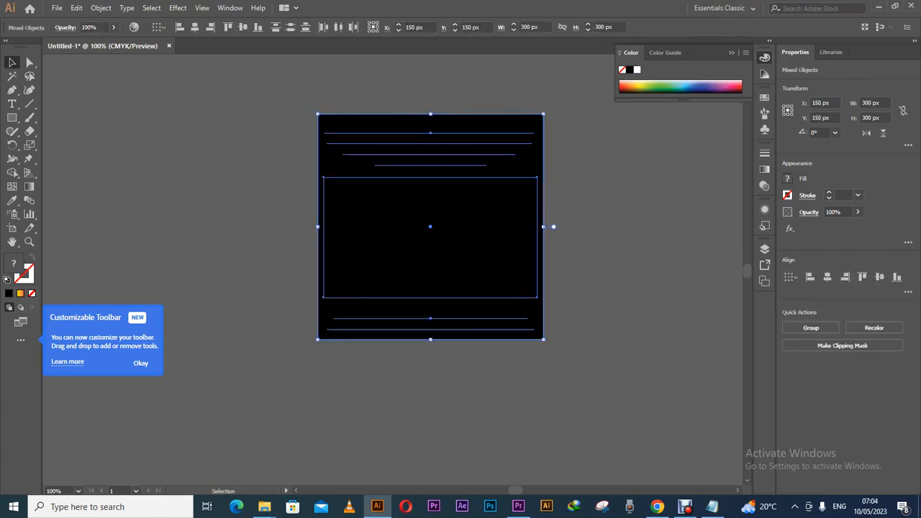
pyautogui.rightClick(376, 201)
pyautogui.click(403, 282)
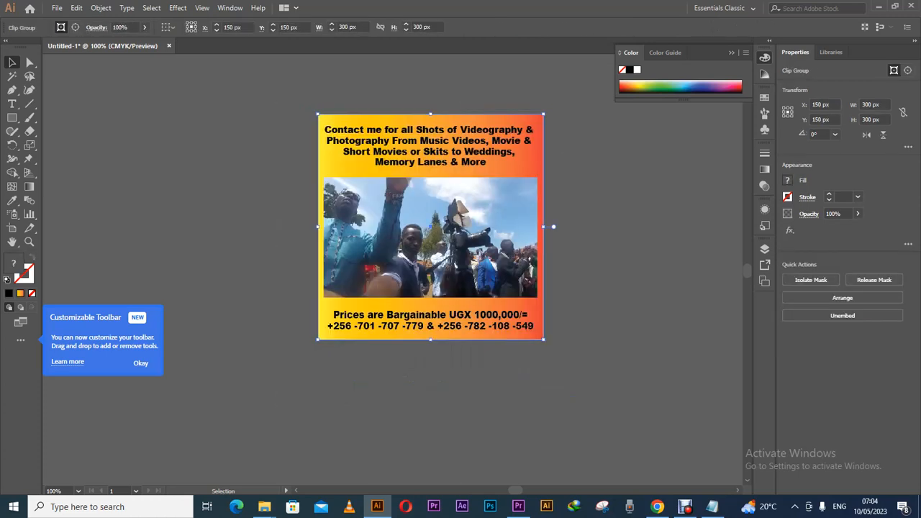
pyautogui.click(274, 187)
pyautogui.click(382, 147)
pyautogui.click(57, 8)
pyautogui.moveTo(77, 216)
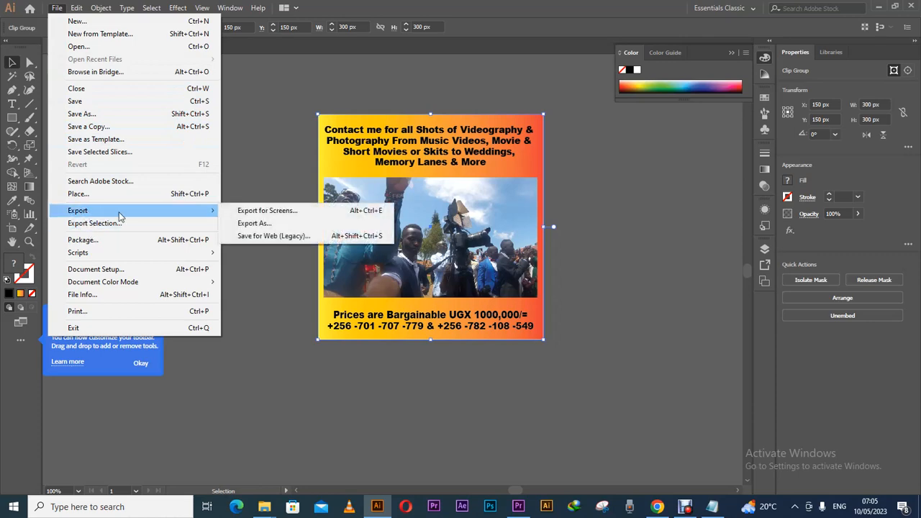
# Use Export As to save the artwork as PNG 'Video f 1' in Pictures.
pyautogui.click(260, 223)
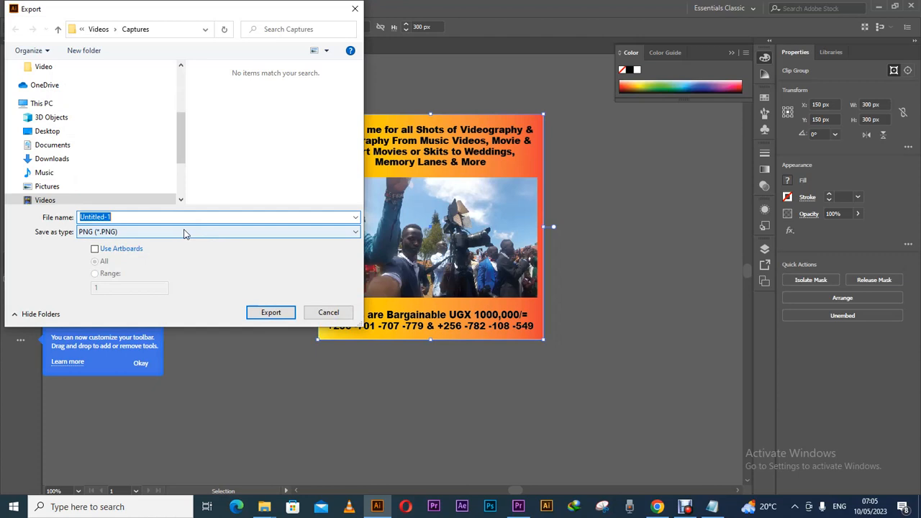
pyautogui.write('vIDEO')
pyautogui.press('BackSpace')
pyautogui.press('BackSpace')
pyautogui.press('BackSpace')
pyautogui.write('Video f 1')
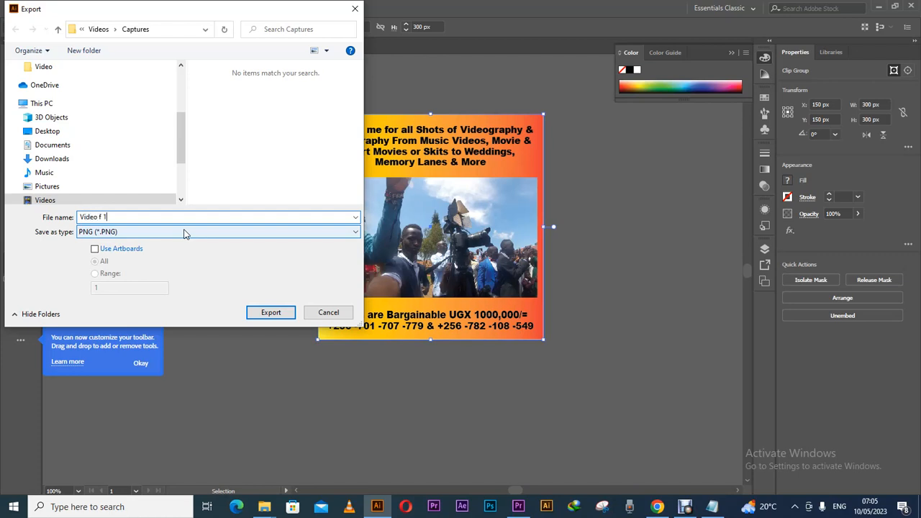
pyautogui.click(50, 146)
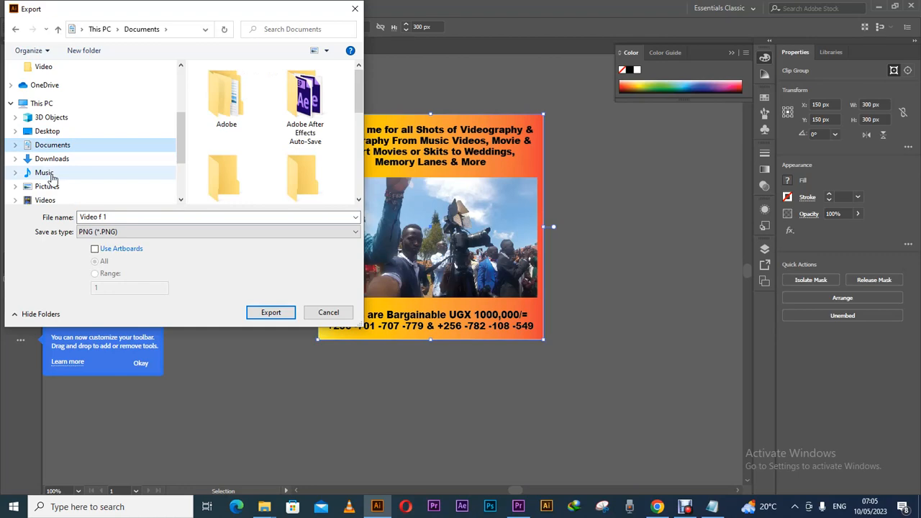
pyautogui.click(45, 174)
pyautogui.click(47, 187)
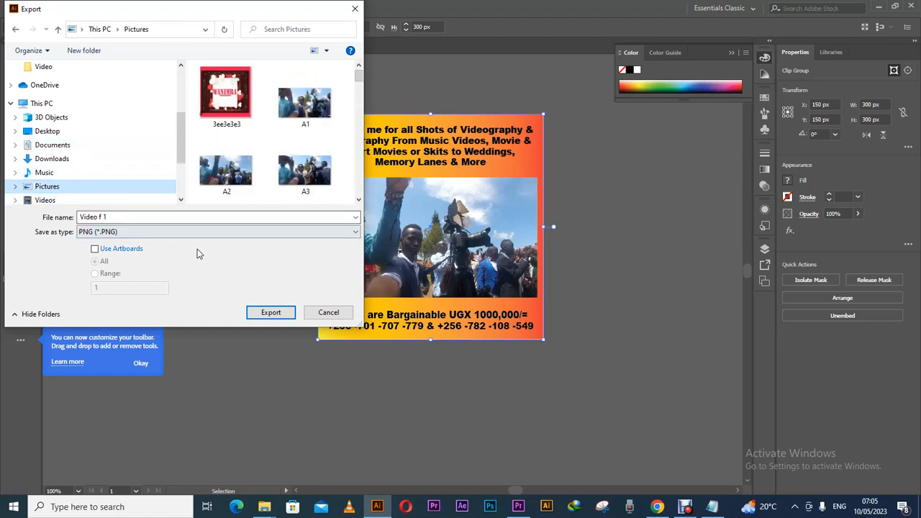
pyautogui.click(269, 312)
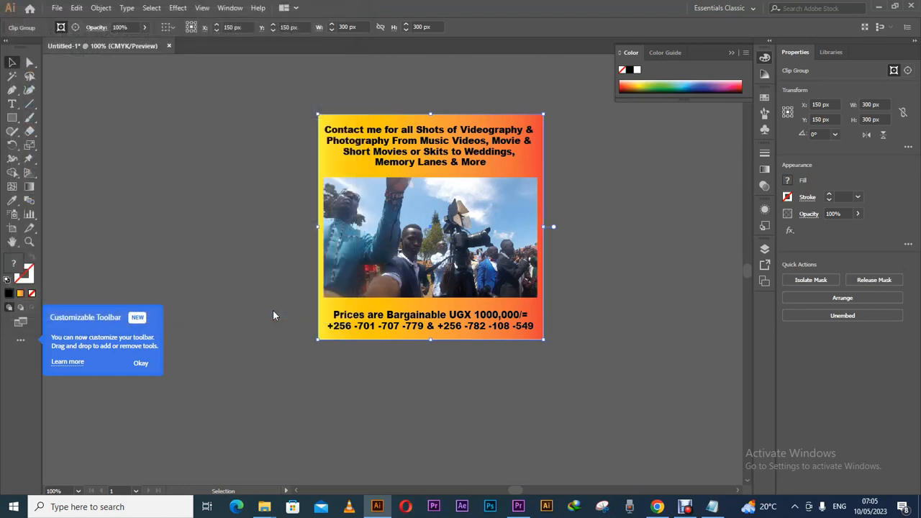
# Accept the PNG options and bring up the Pictures folder in File Explorer.
pyautogui.click(435, 426)
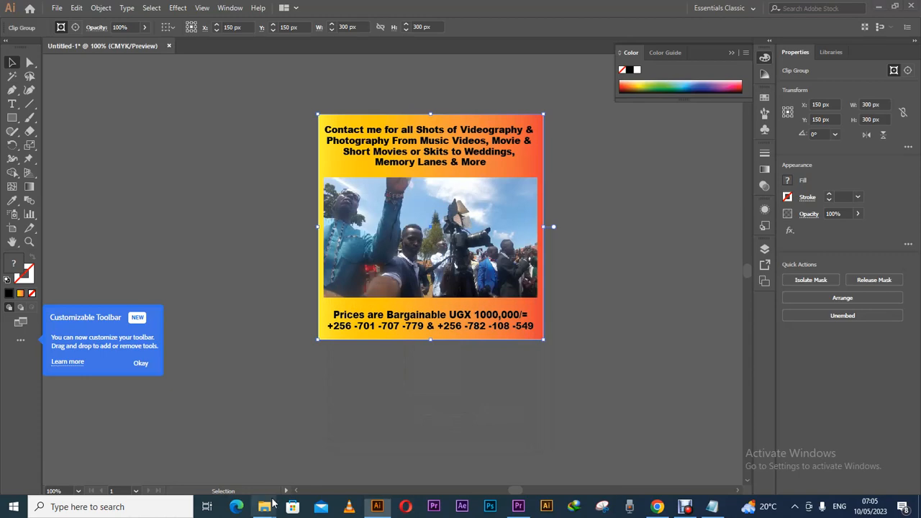
pyautogui.moveTo(268, 508)
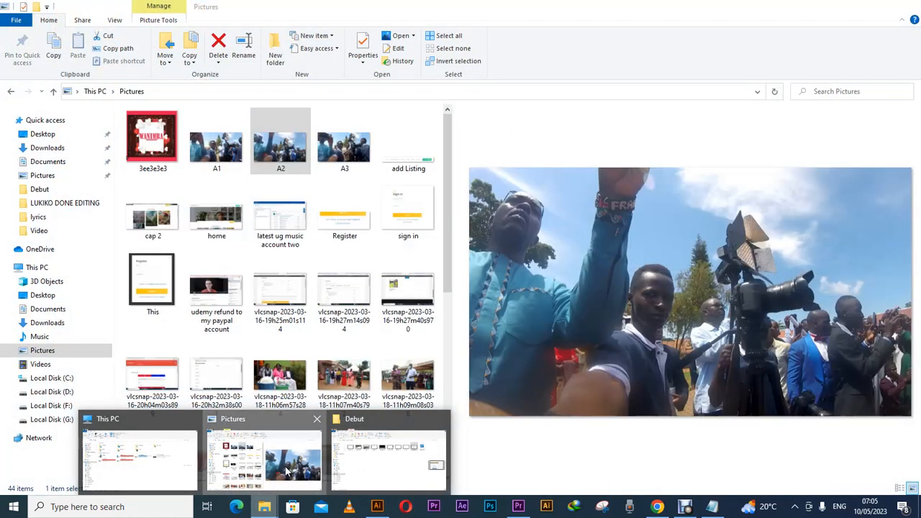
pyautogui.click(286, 472)
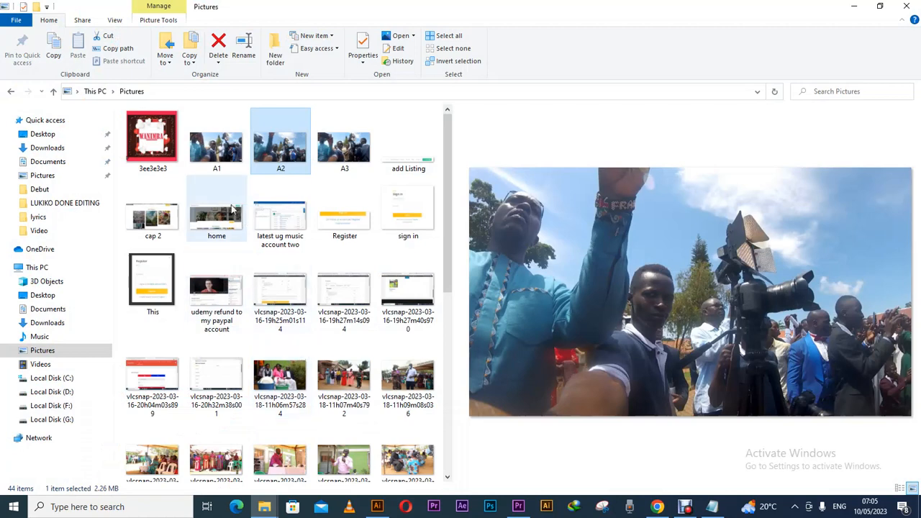
# Refresh Pictures, select the new 'Video f 1' image, and minimise Explorer.
pyautogui.click(232, 179)
pyautogui.rightClick(232, 178)
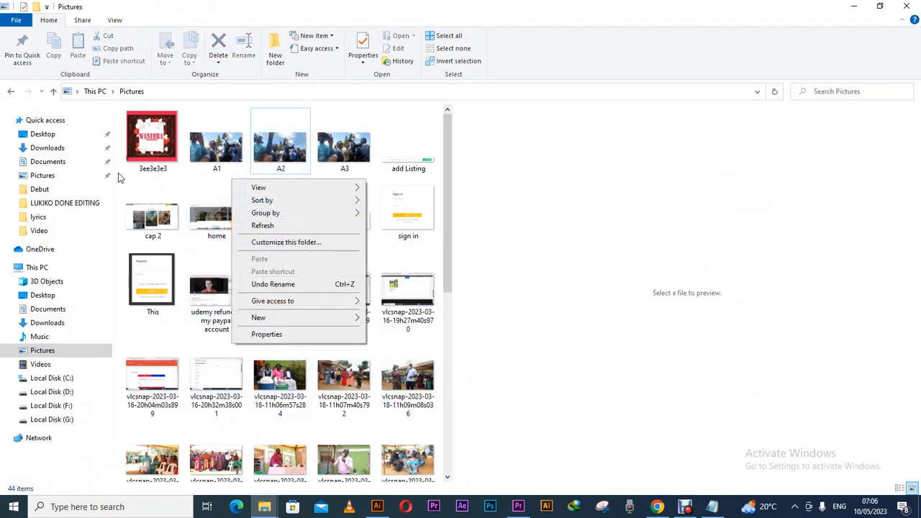
pyautogui.rightClick(118, 173)
pyautogui.click(146, 221)
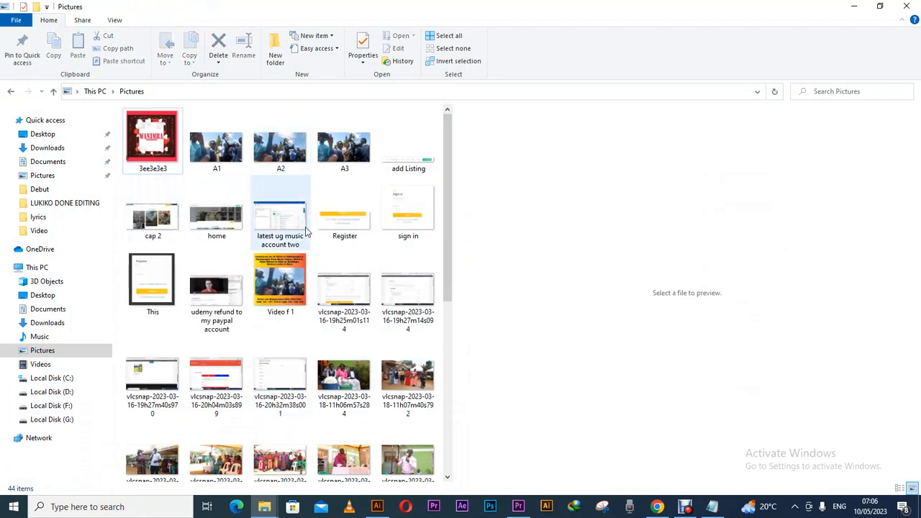
pyautogui.click(299, 280)
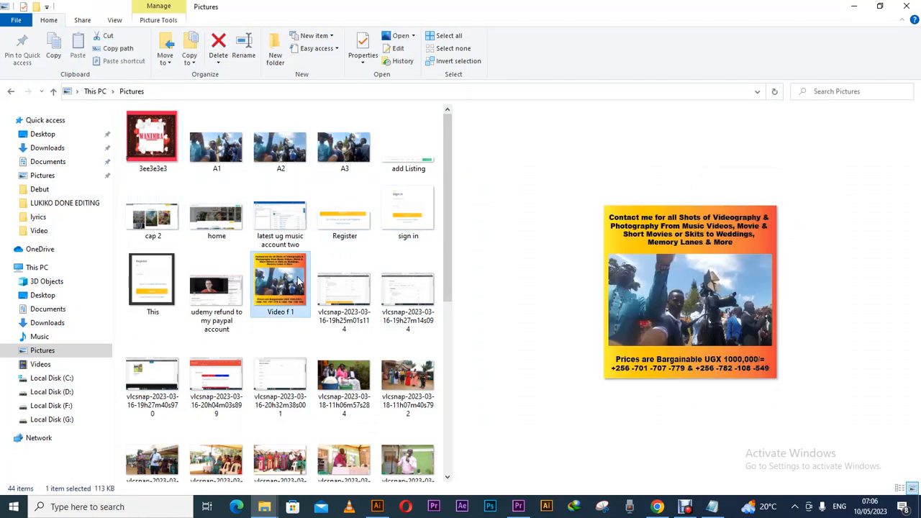
pyautogui.click(854, 7)
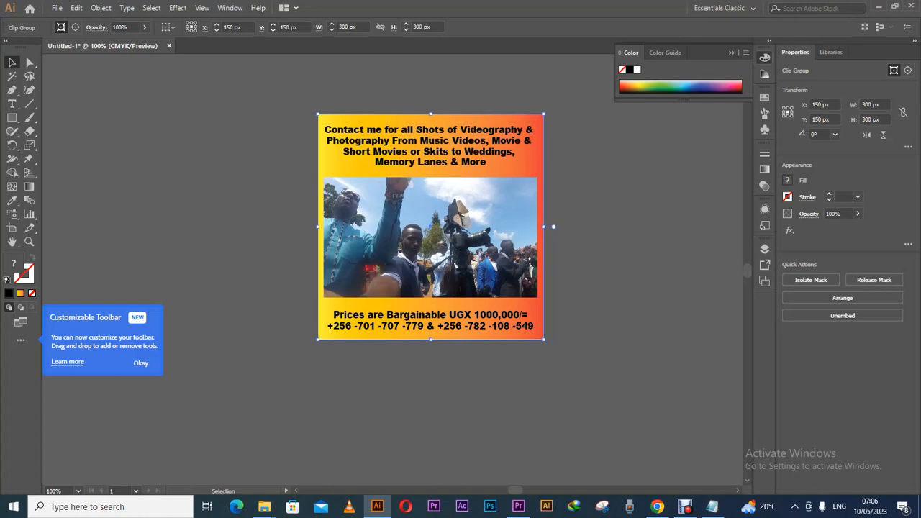
# Upload 'Video f 1' from Pictures to the listing's Gallery using Select Files.
pyautogui.click(657, 506)
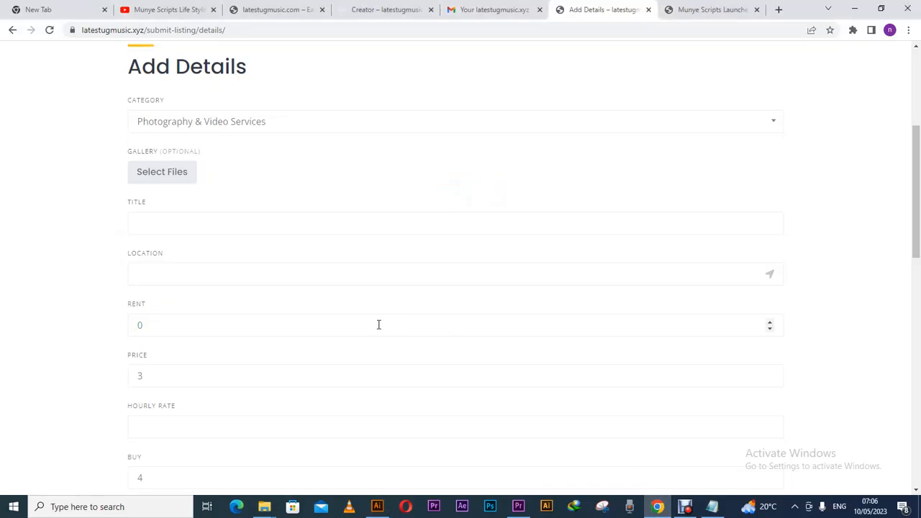
pyautogui.click(180, 185)
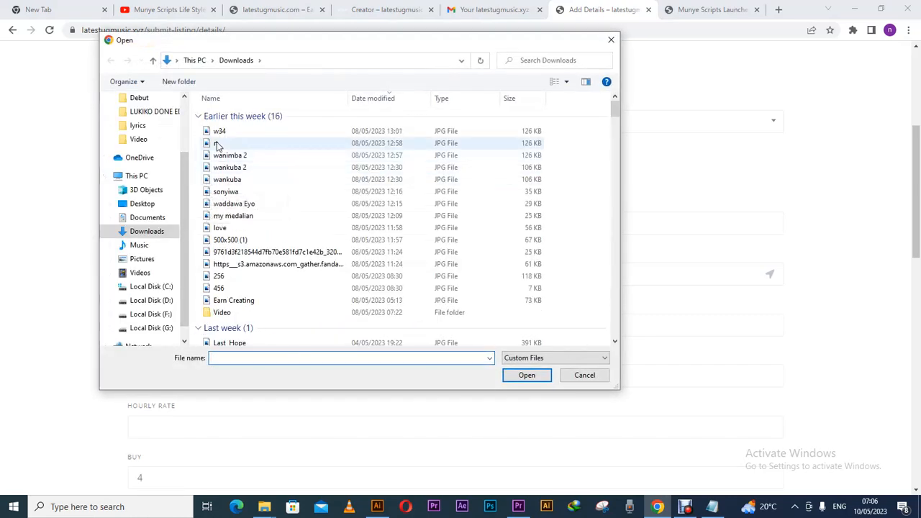
pyautogui.click(142, 259)
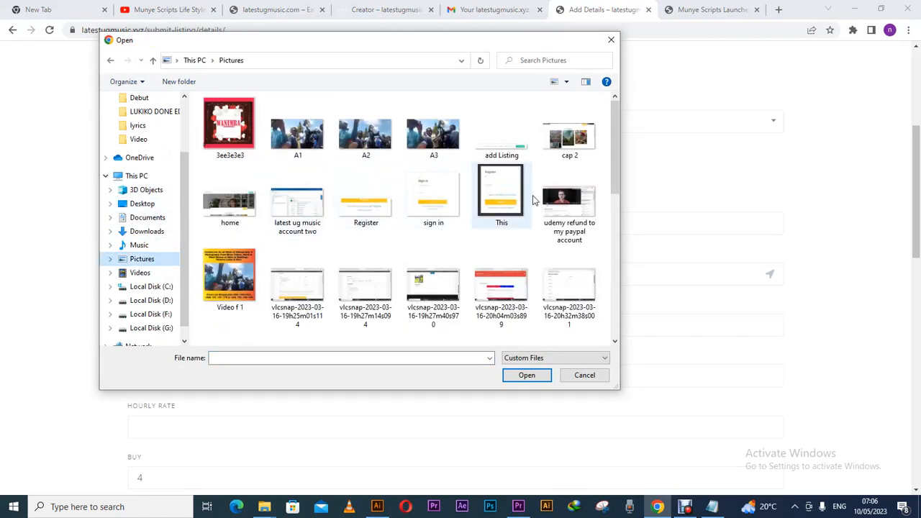
pyautogui.moveTo(613, 189); pyautogui.dragTo(583, 209)
pyautogui.click(245, 194)
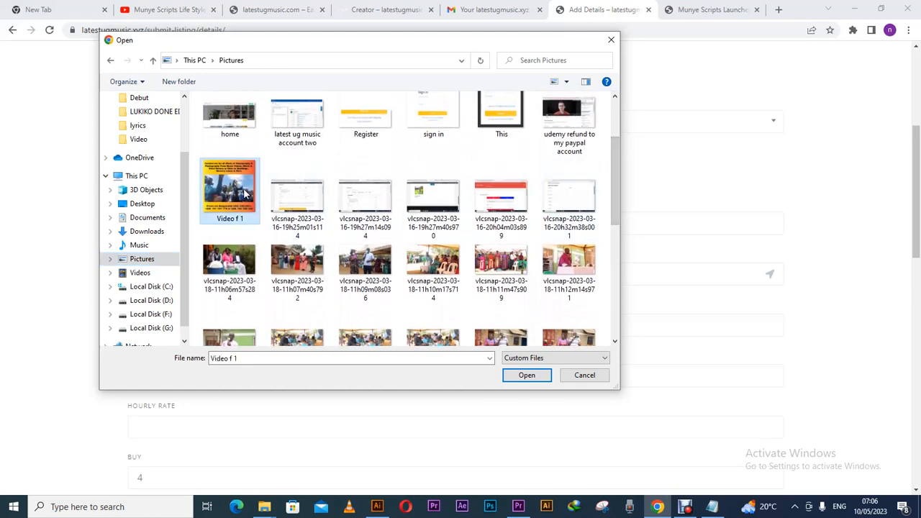
pyautogui.click(527, 375)
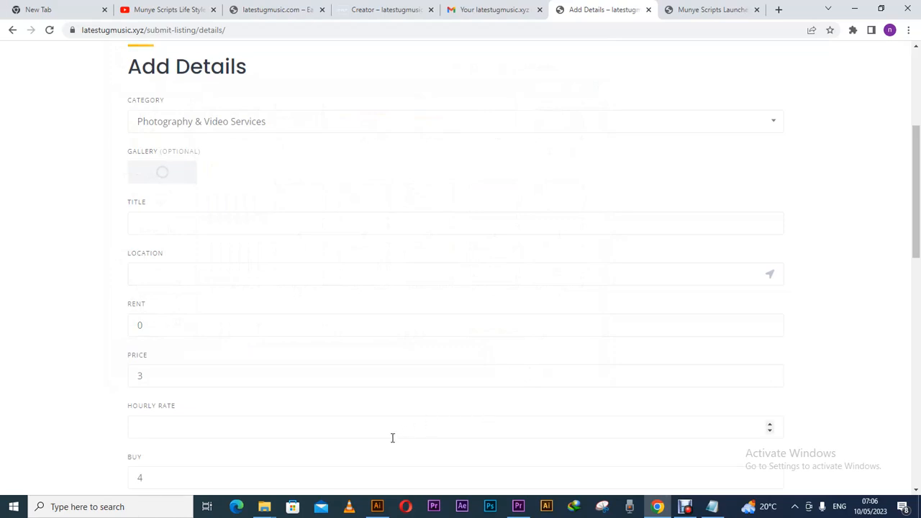
# Bring the Pictures folder window in File Explorer to the front.
pyautogui.moveTo(269, 509)
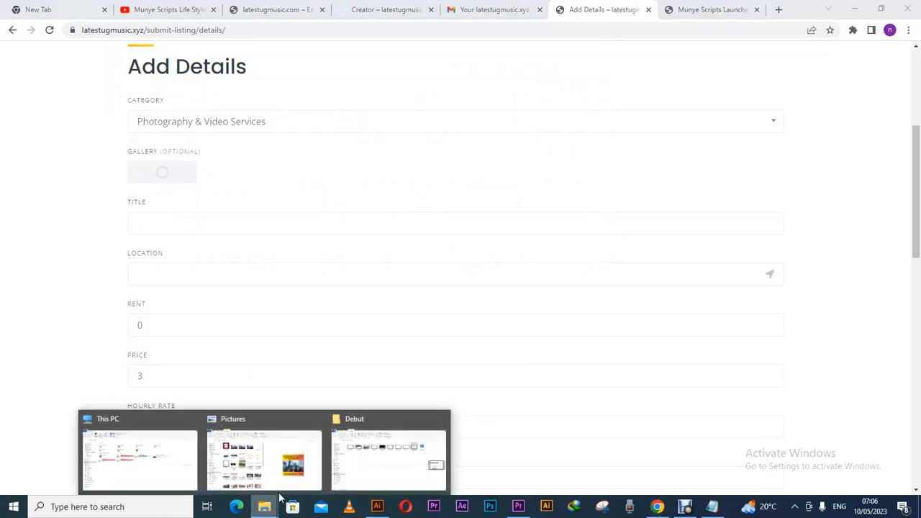
pyautogui.click(387, 473)
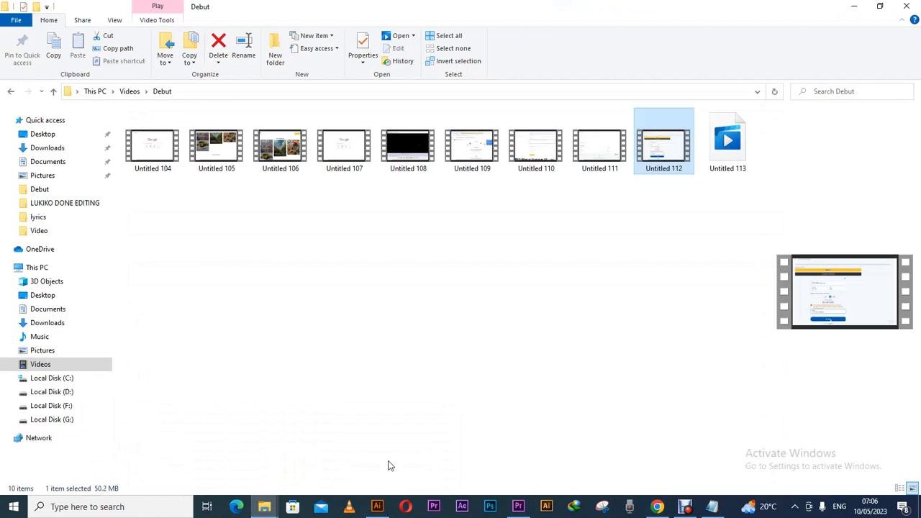
pyautogui.click(264, 506)
pyautogui.click(255, 479)
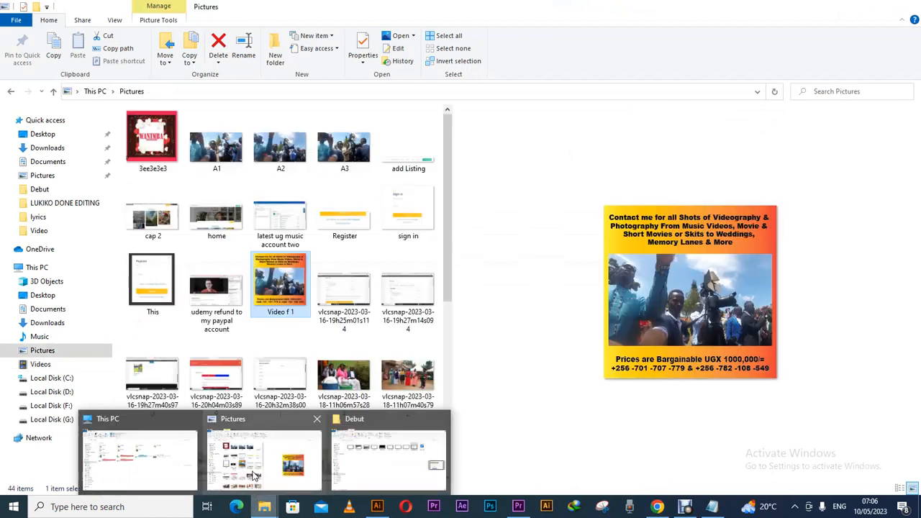
# Confirm Video f 1 is a 113 KB PNG in its Properties, then return to Chrome.
pyautogui.rightClick(290, 308)
pyautogui.click(327, 488)
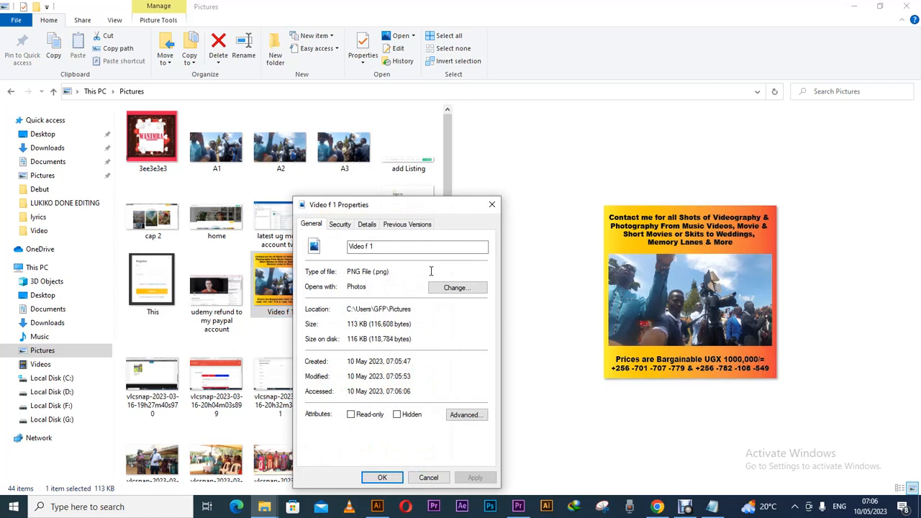
pyautogui.click(491, 205)
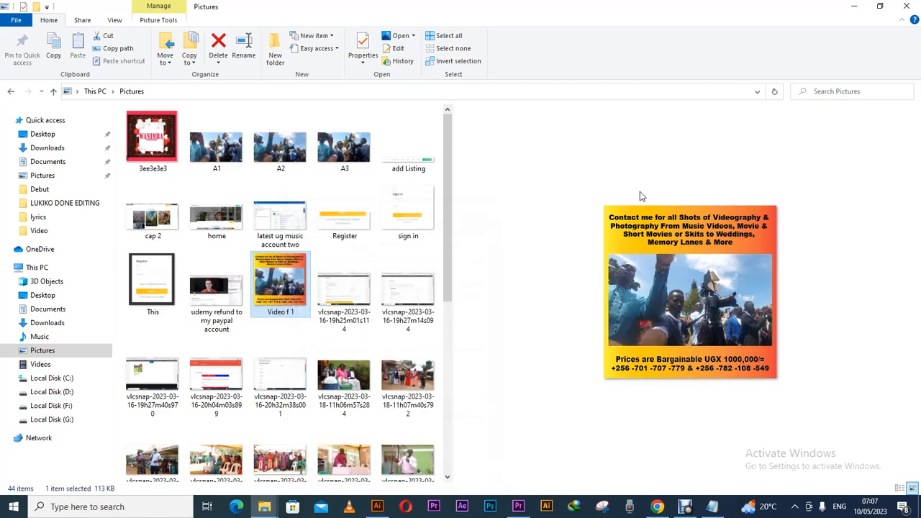
pyautogui.click(657, 507)
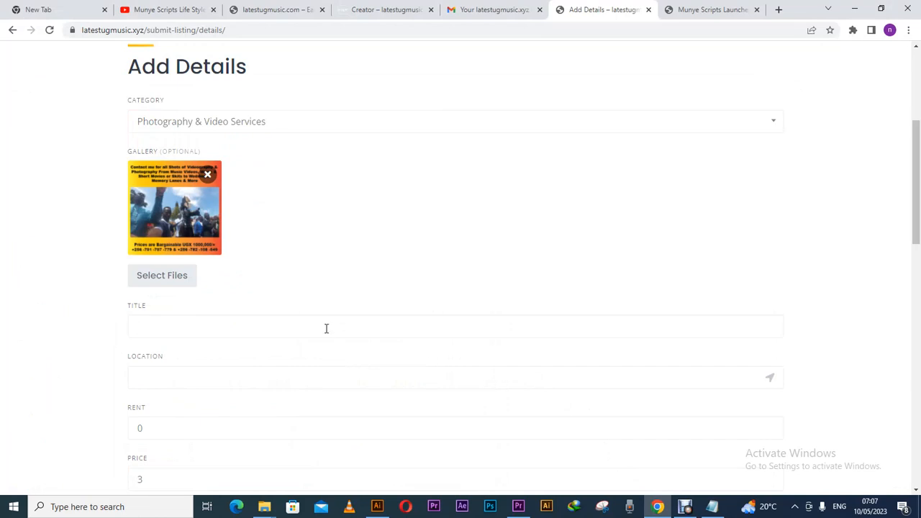
# Enter 'Video Shoot Overs you need' as the listing title, replacing the mistyped text.
pyautogui.write('EWe De')
pyautogui.press('BackSpace')
pyautogui.press('BackSpace')
pyautogui.press('BackSpace')
pyautogui.press('BackSpace')
pyautogui.press('BackSpace')
pyautogui.write('Video Shoot Overs yo')
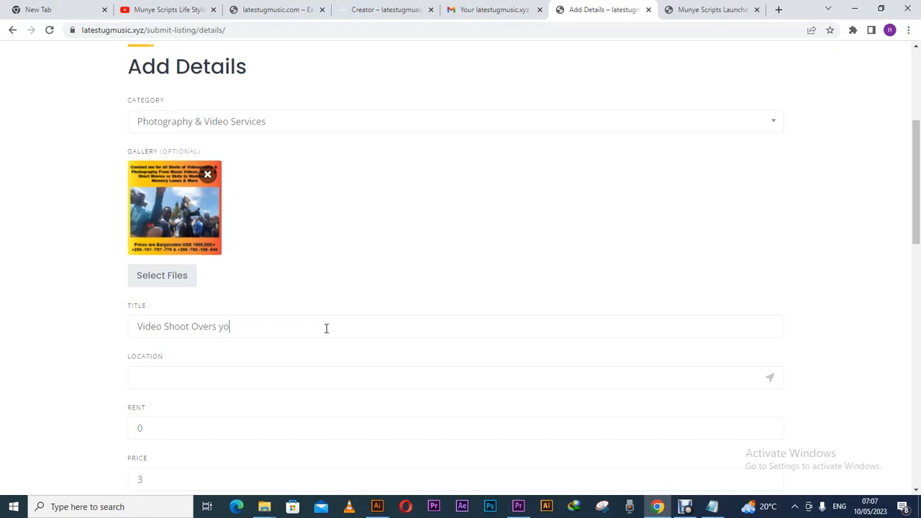
pyautogui.write('u need')
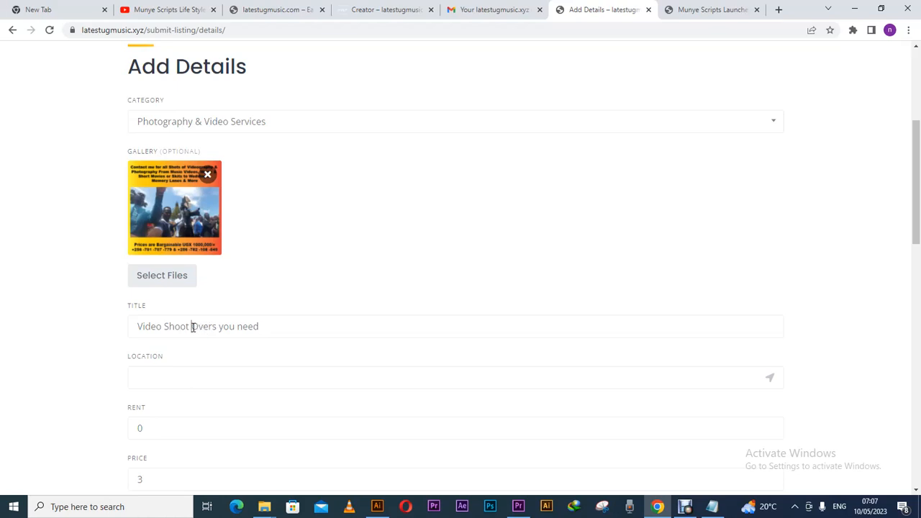
# Change the title ending so it reads 'Video Shoots With Munye Scripts'.
pyautogui.moveTo(193, 327); pyautogui.dragTo(270, 328)
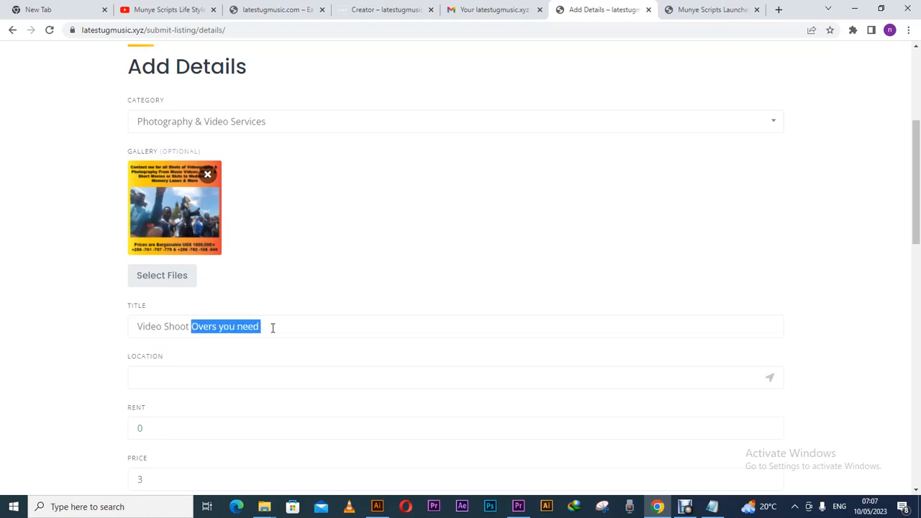
pyautogui.press('BackSpace')
pyautogui.write('s With ')
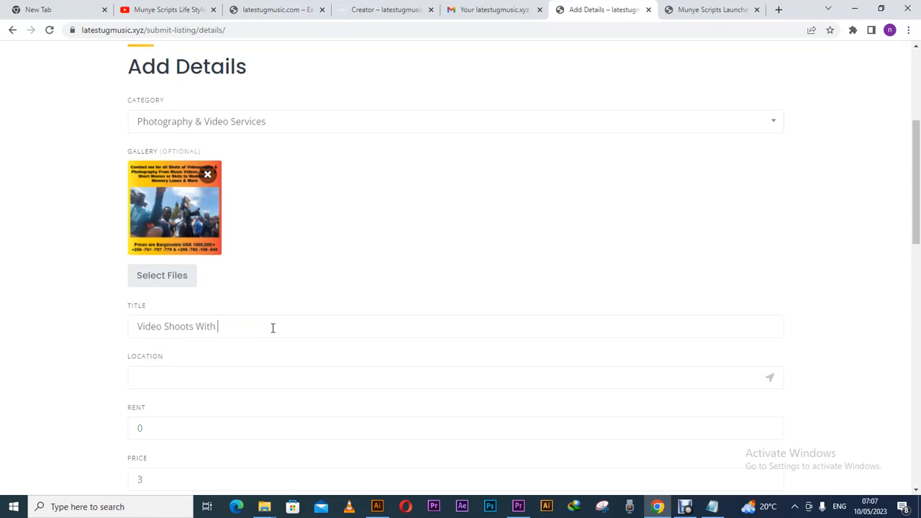
pyautogui.write('Munye Scripts')
# Enter Kibuli Uganda as the location and dismiss the Google Maps error.
pyautogui.click(252, 376)
pyautogui.write('Kib')
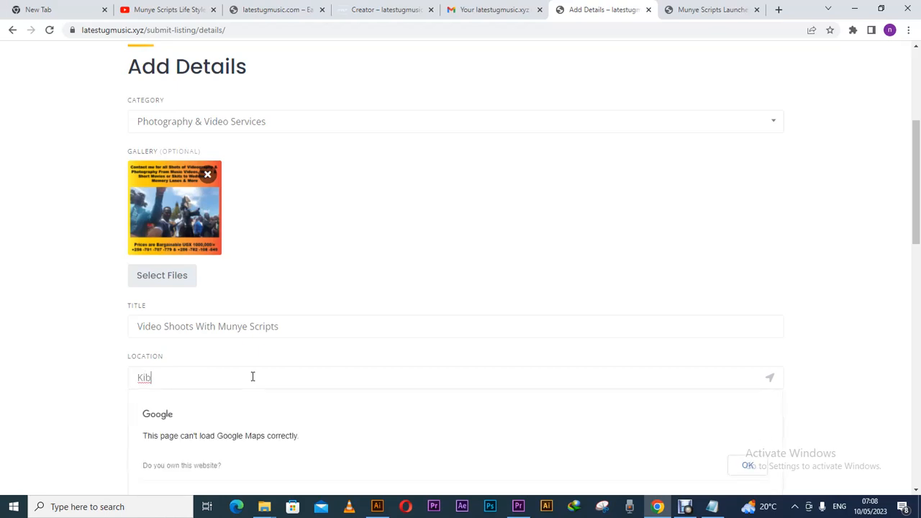
pyautogui.write('uli Uganda')
pyautogui.moveTo(916, 255); pyautogui.dragTo(821, 298)
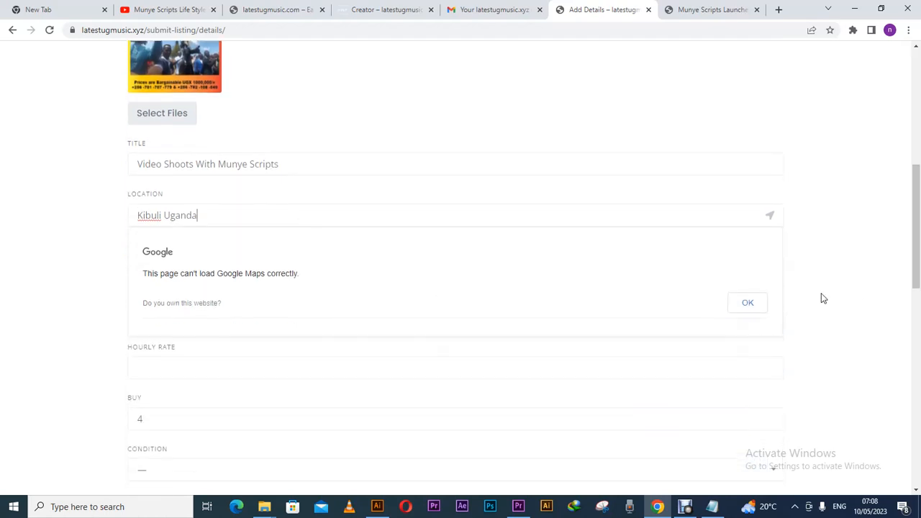
pyautogui.click(754, 310)
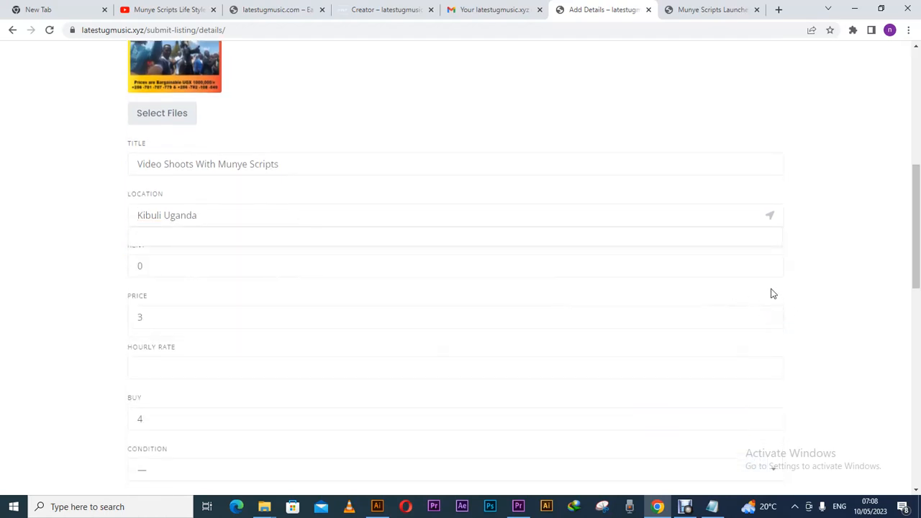
# Set rent to -1 and replace the price 3 with 1000000.
pyautogui.click(724, 268)
pyautogui.click(771, 264)
pyautogui.write('-')
pyautogui.moveTo(146, 316); pyautogui.dragTo(134, 318)
pyautogui.write('1000000')
# Set the hourly rate to 12.
pyautogui.click(161, 368)
pyautogui.tripleClick(770, 365)
pyautogui.doubleClick(771, 366)
pyautogui.tripleClick(771, 366)
pyautogui.tripleClick(772, 366)
pyautogui.tripleClick(772, 367)
pyautogui.tripleClick(771, 366)
pyautogui.tripleClick(771, 366)
pyautogui.doubleClick(770, 365)
pyautogui.click(770, 366)
pyautogui.moveTo(167, 370); pyautogui.dragTo(134, 368)
pyautogui.write('2')
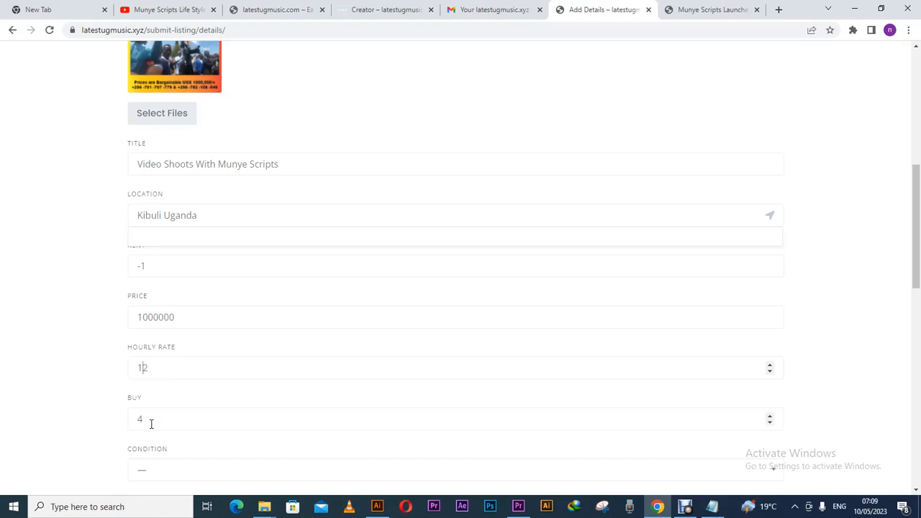
# Replace the Buy value 4 with -1.
pyautogui.moveTo(150, 419); pyautogui.dragTo(133, 419)
pyautogui.write('-1')
pyautogui.scroll(-2, 661, 302)
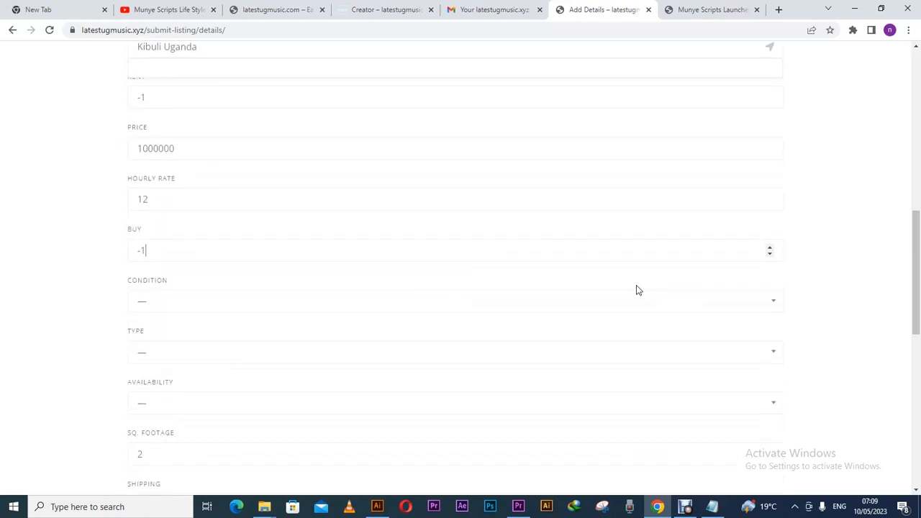
# Set condition to New, leave type unset, and change square footage from 2 to 0.
pyautogui.click(316, 305)
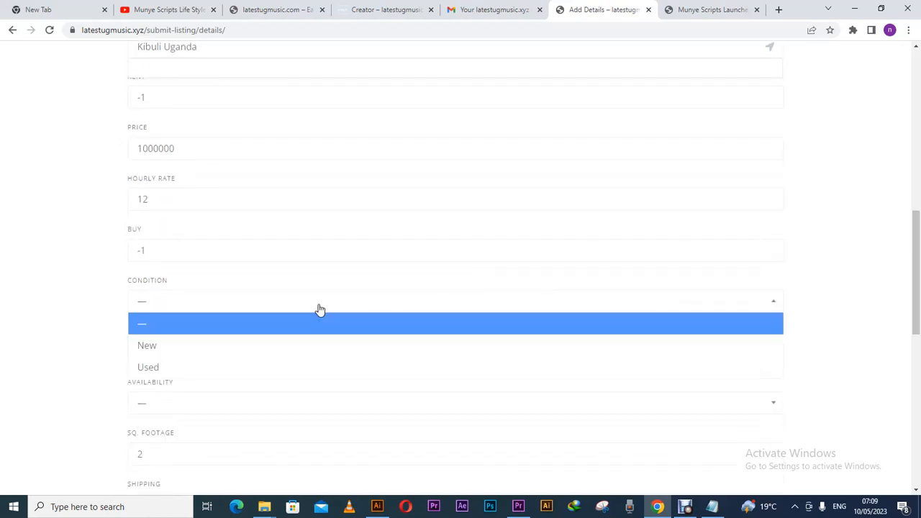
pyautogui.click(261, 349)
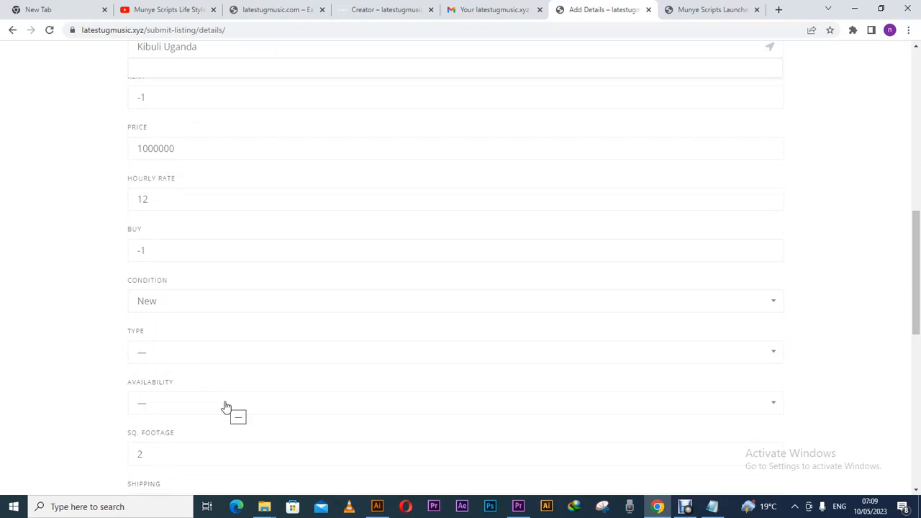
pyautogui.click(235, 354)
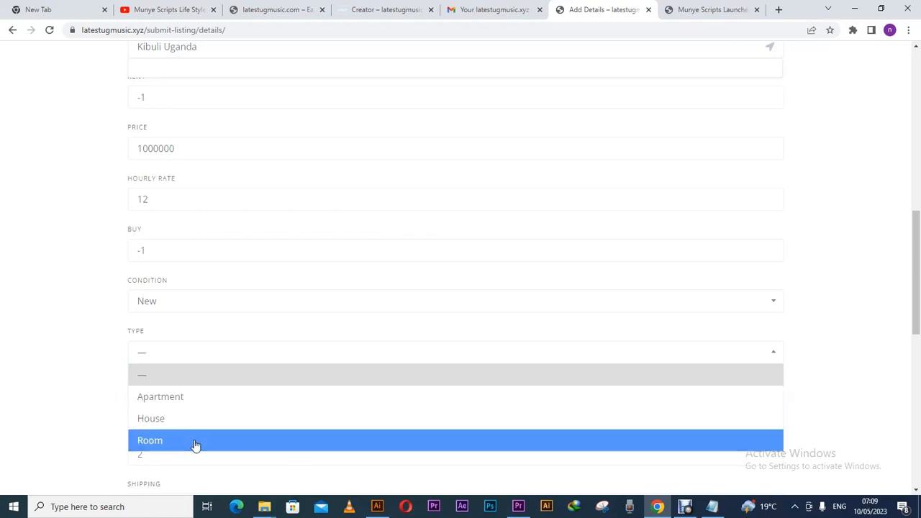
pyautogui.click(113, 331)
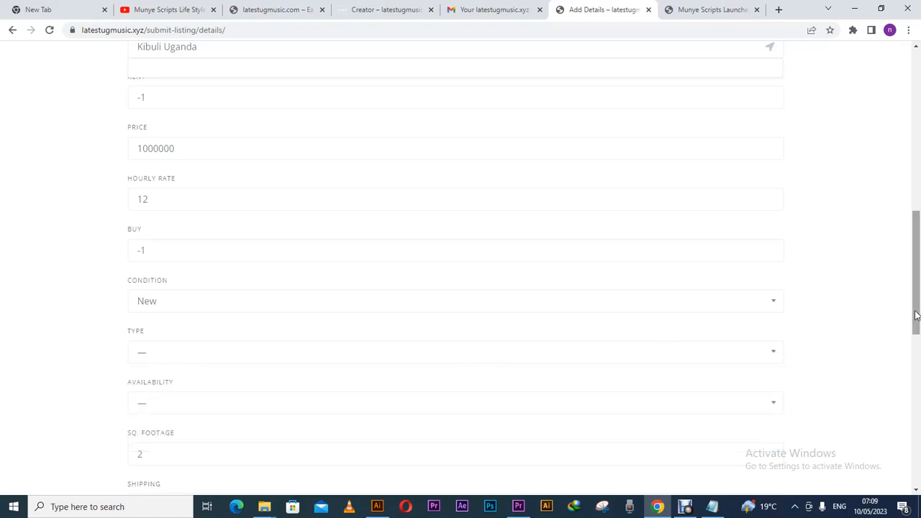
pyautogui.scroll(-3, 513, 336)
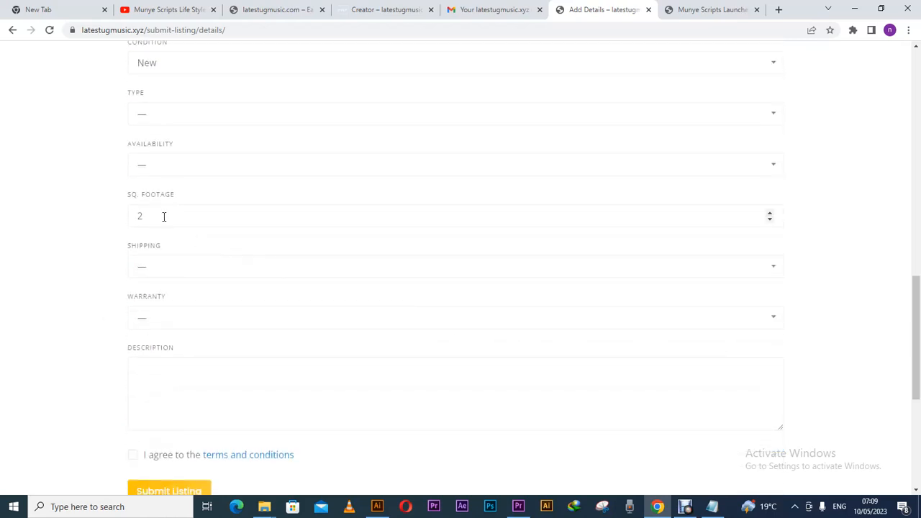
pyautogui.moveTo(144, 216); pyautogui.dragTo(125, 220)
pyautogui.write('0')
# Set shipping to Worldwide and warranty to Full.
pyautogui.click(168, 267)
pyautogui.click(168, 310)
pyautogui.click(161, 275)
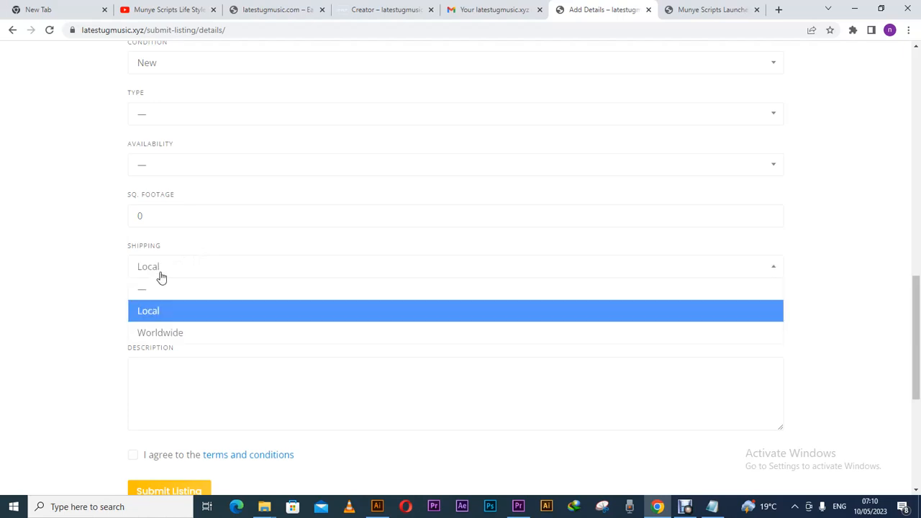
pyautogui.click(164, 331)
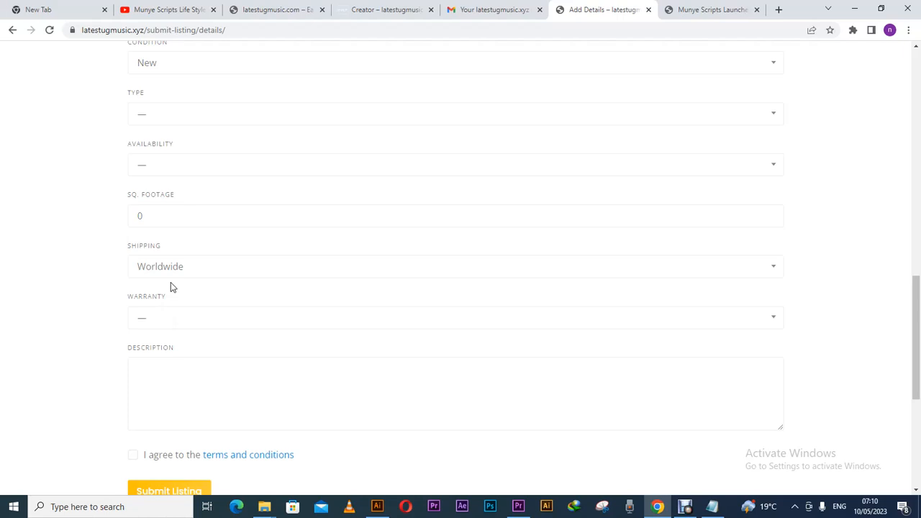
pyautogui.click(173, 318)
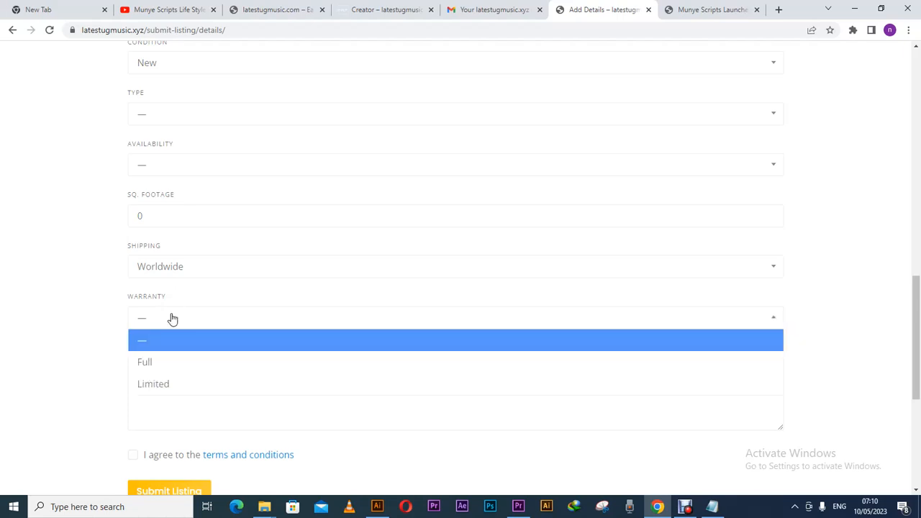
pyautogui.click(167, 361)
pyautogui.click(169, 363)
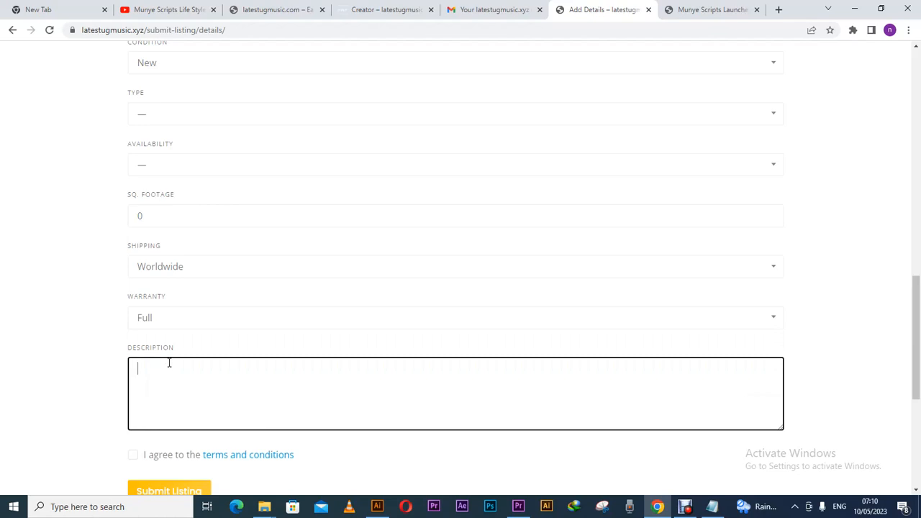
# Write a description saying all kinds of video shoots are covered; call the experts for your offer.
pyautogui.write('ForAll kinds of videi')
pyautogui.press('BackSpace')
pyautogui.write('o Shoots can ')
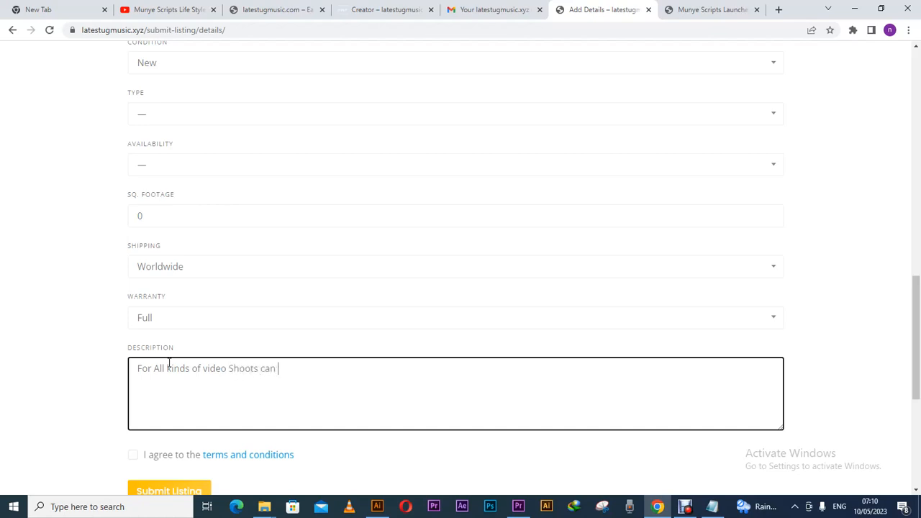
pyautogui.write('be covered so contact us')
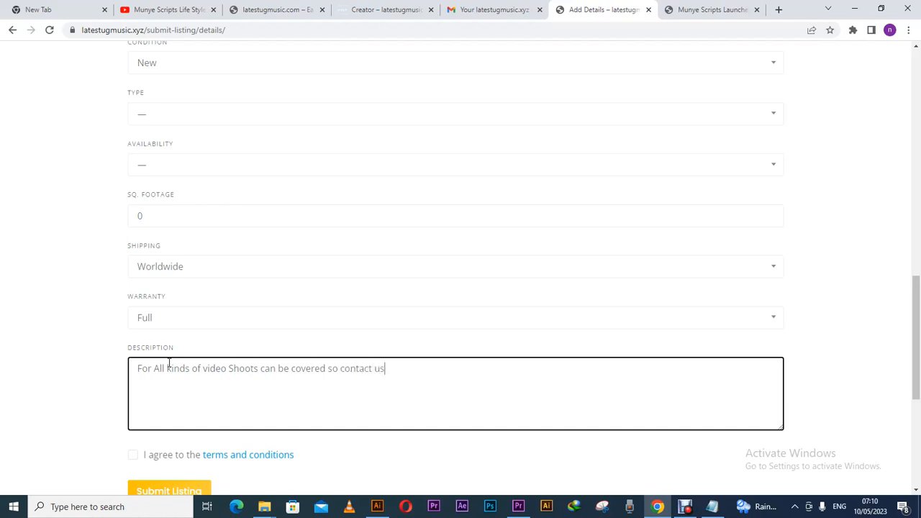
pyautogui.write(' for more information')
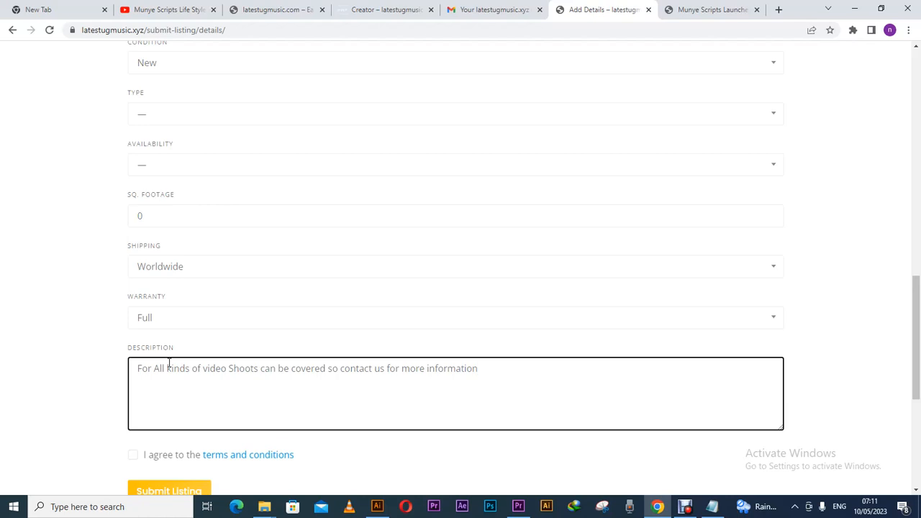
pyautogui.write('and donot hestate')
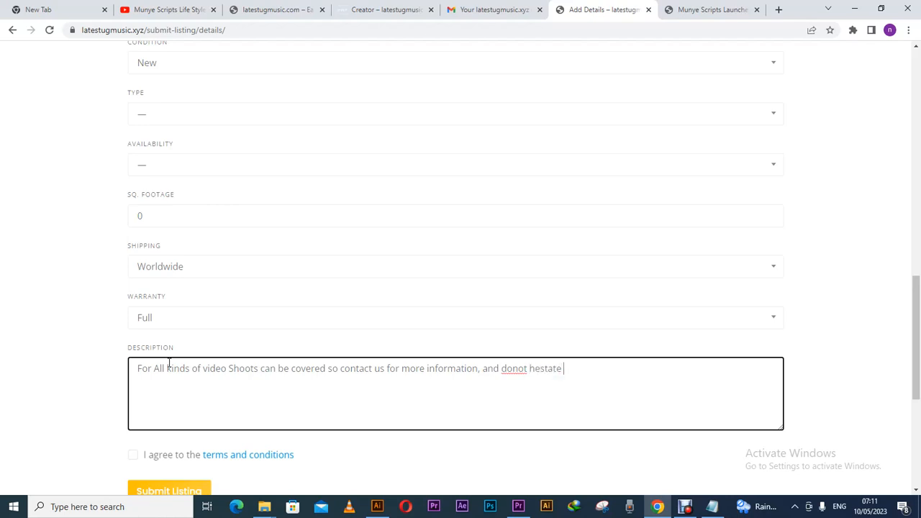
pyautogui.write(' to cak')
pyautogui.press('BackSpace')
pyautogui.write('ll for your offer ')
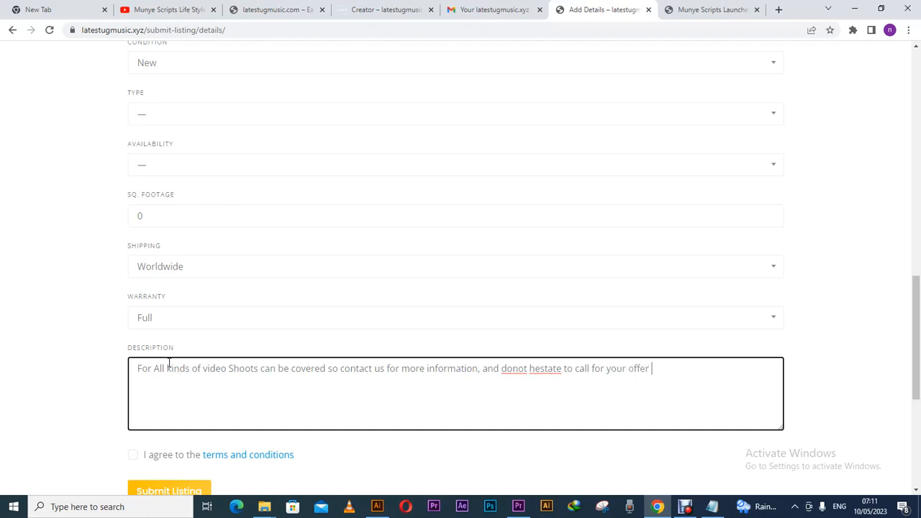
pyautogui.write('and shoot with the ex')
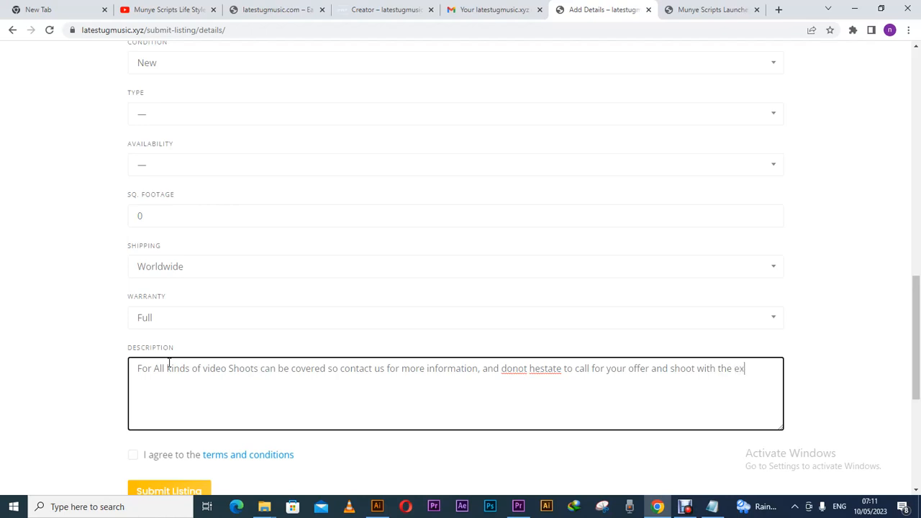
pyautogui.write('perts in video shoots a')
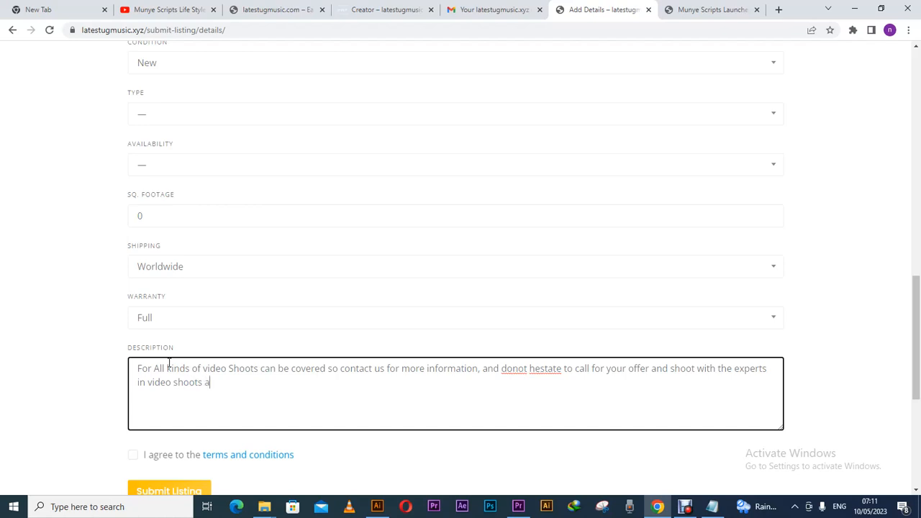
pyautogui.write('nd movie production and ')
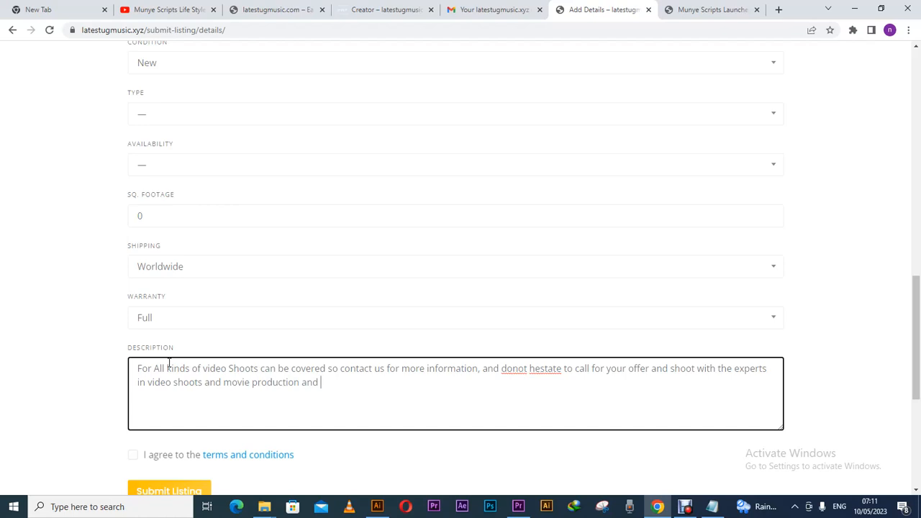
pyautogui.write('directing')
pyautogui.rightClick(510, 369)
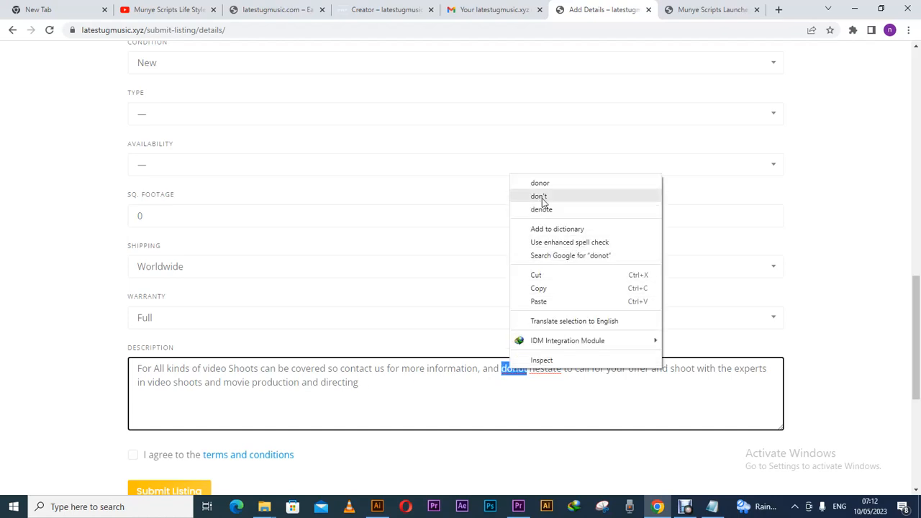
pyautogui.click(542, 201)
pyautogui.rightClick(544, 369)
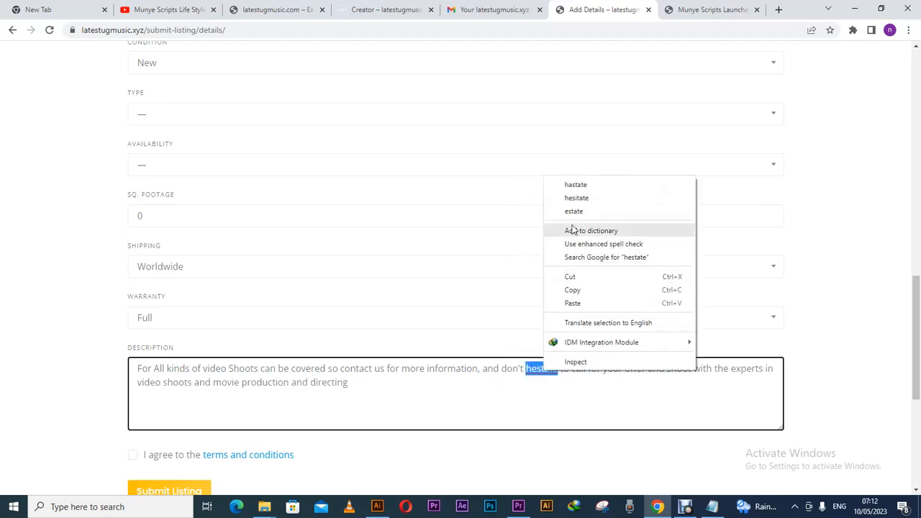
pyautogui.click(580, 185)
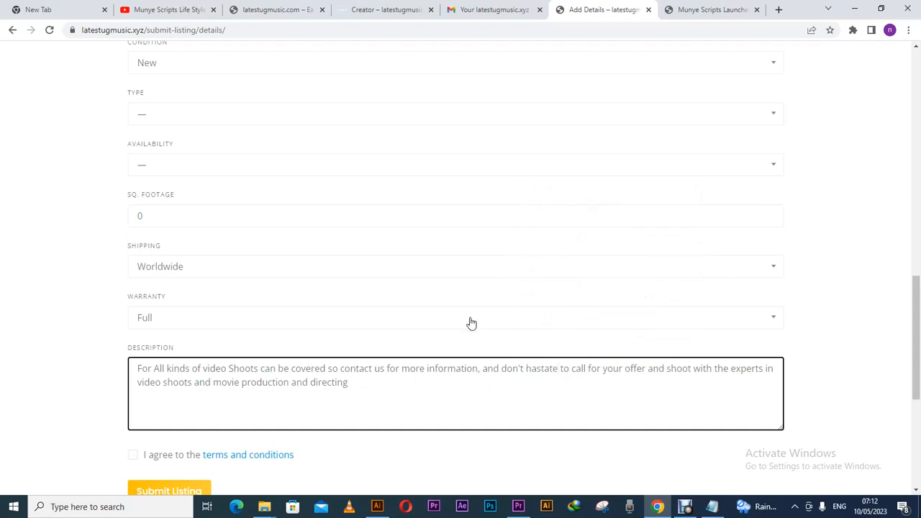
pyautogui.click(167, 456)
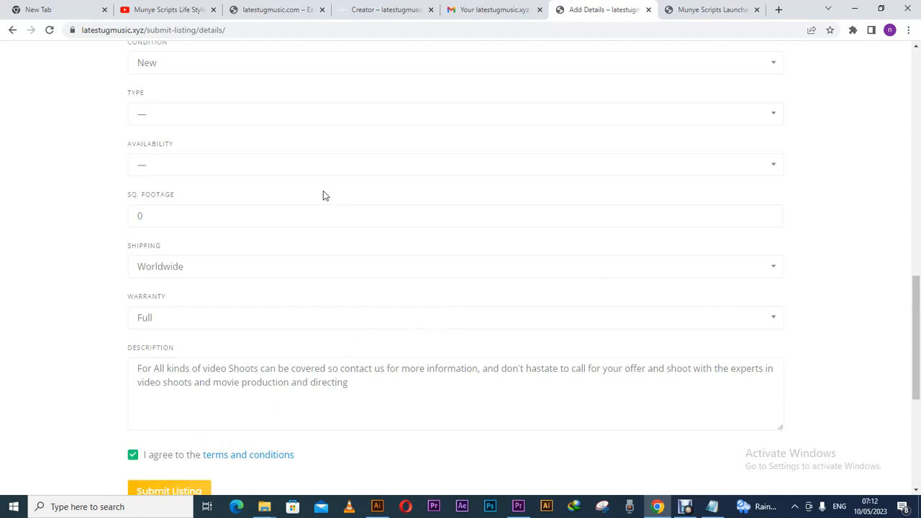
pyautogui.click(313, 169)
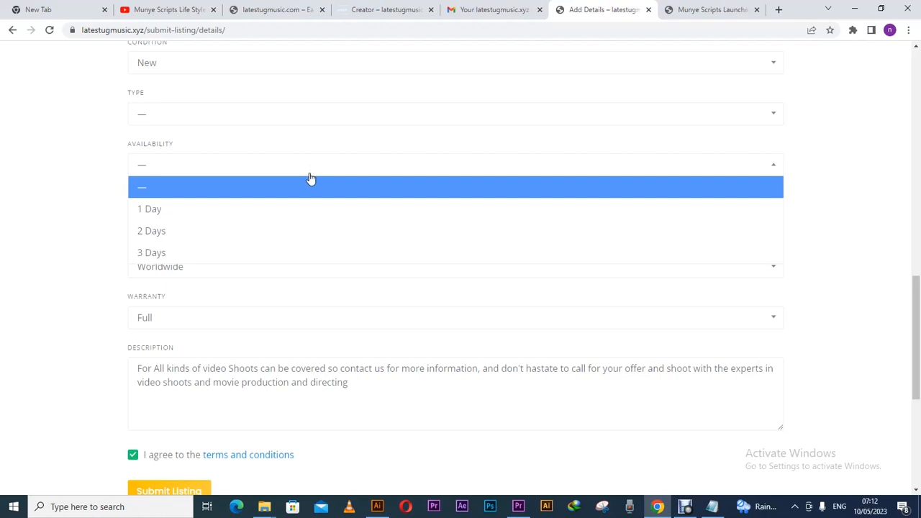
pyautogui.click(310, 179)
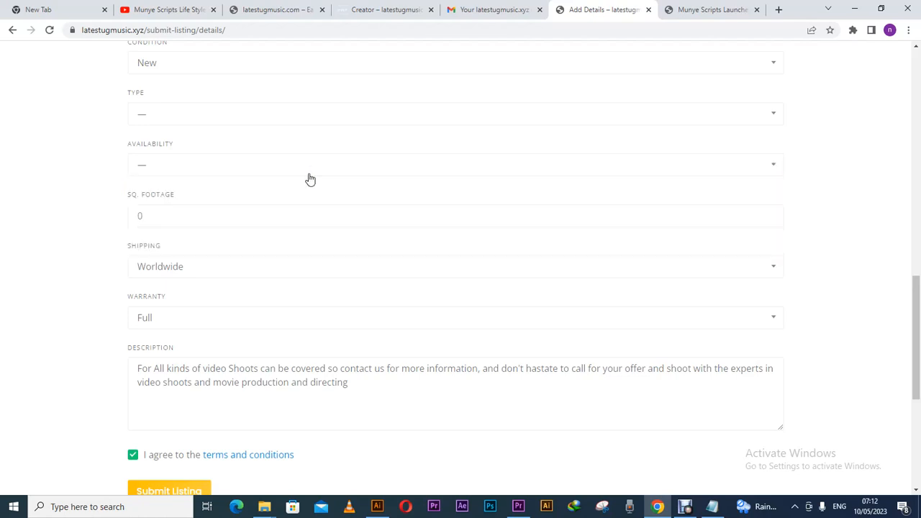
pyautogui.moveTo(917, 319); pyautogui.dragTo(918, 423)
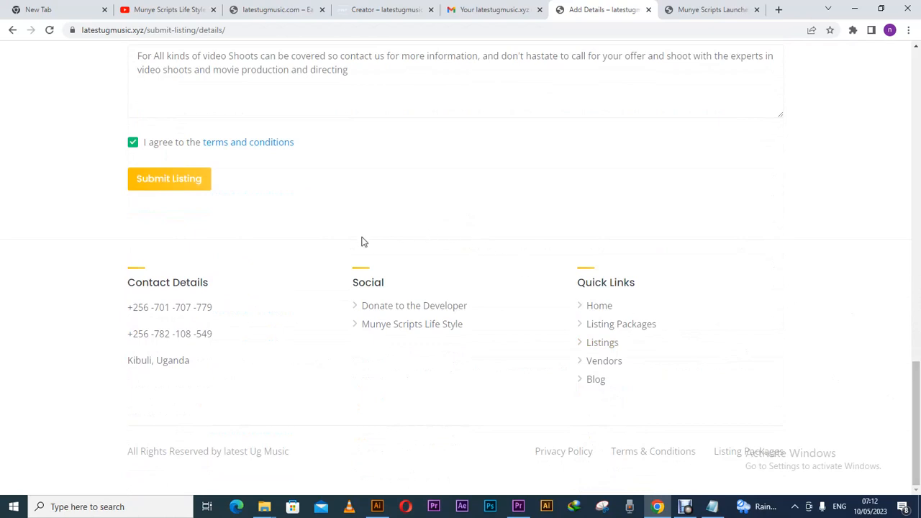
# Try submitting, then replace the invalid rent value -1 with 3000.
pyautogui.click(192, 186)
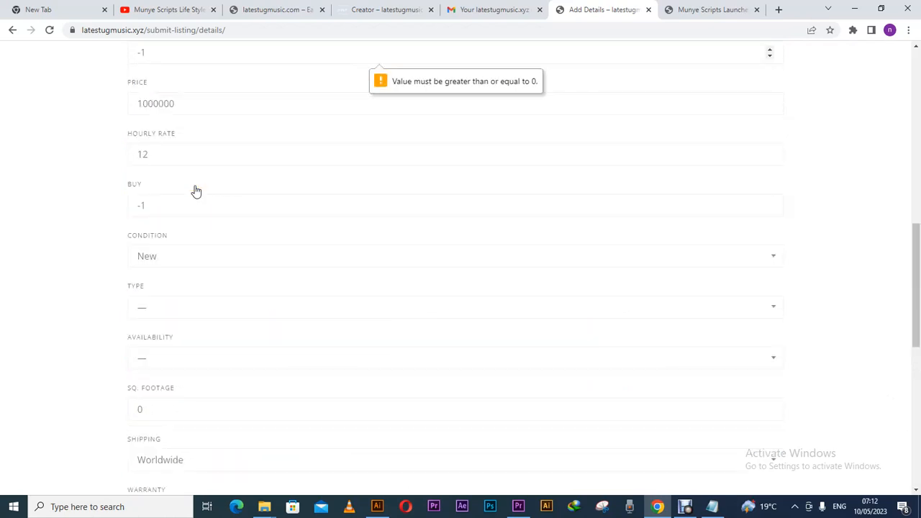
pyautogui.moveTo(918, 264); pyautogui.dragTo(918, 226)
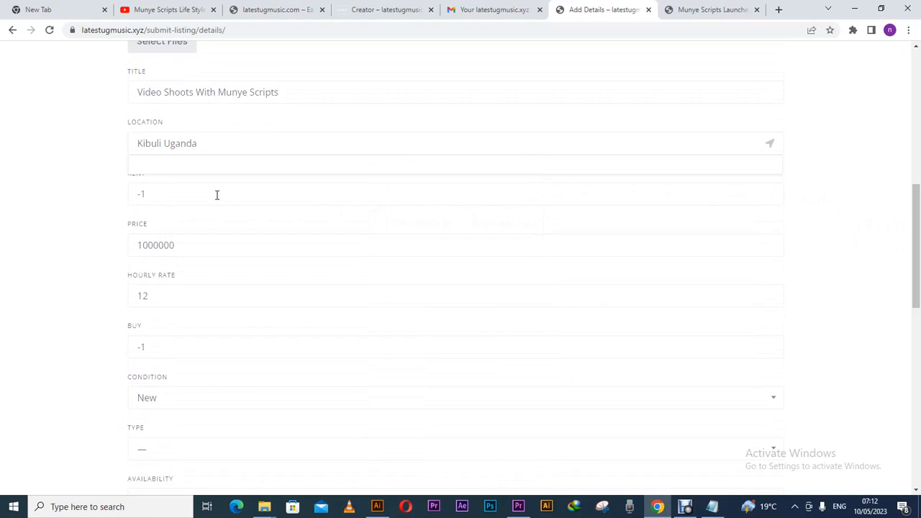
pyautogui.moveTo(156, 192); pyautogui.dragTo(135, 193)
pyautogui.click(770, 192)
pyautogui.click(772, 194)
pyautogui.click(771, 194)
pyautogui.click(772, 193)
pyautogui.click(771, 194)
pyautogui.click(771, 194)
pyautogui.click(771, 193)
pyautogui.click(771, 194)
pyautogui.click(771, 194)
pyautogui.write('0')
pyautogui.moveTo(180, 197); pyautogui.dragTo(123, 204)
pyautogui.write('3000')
pyautogui.scroll(-1, 918, 392)
pyautogui.scroll(-6, 919, 392)
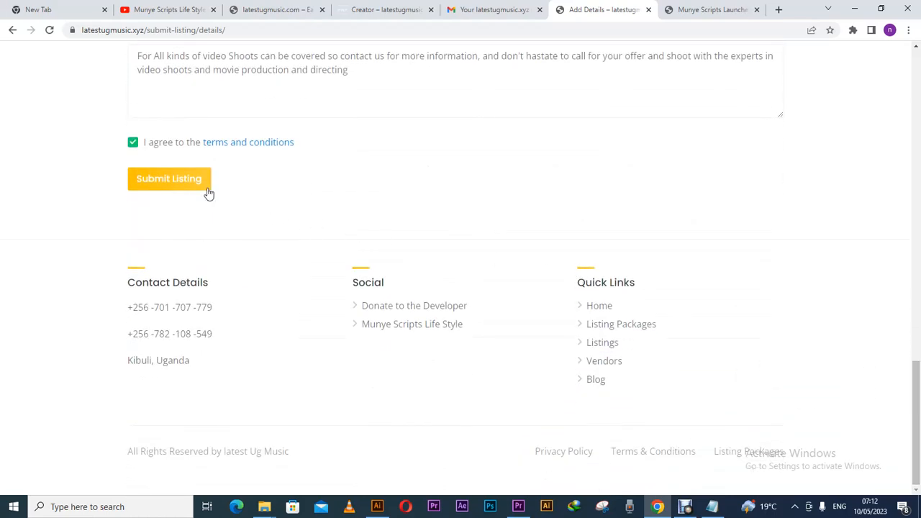
# Resubmit, then set type to Apartment and availability to 3 Days.
pyautogui.click(206, 188)
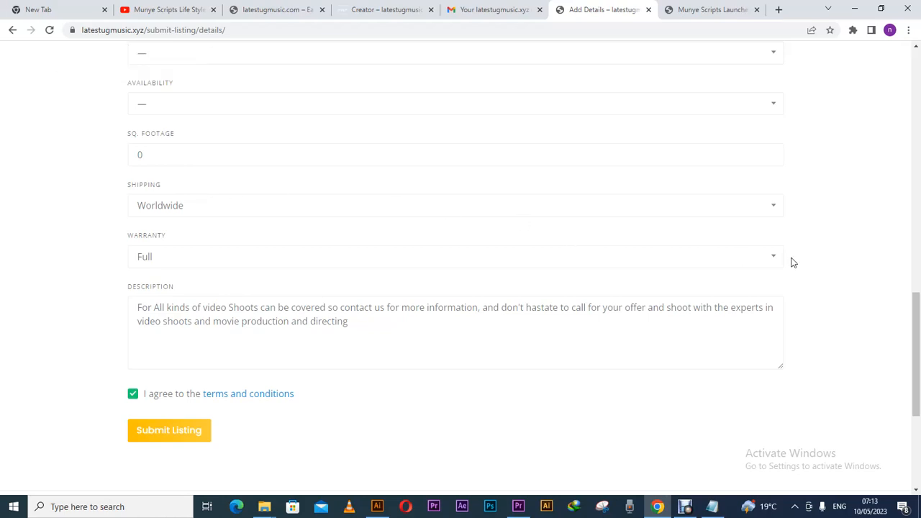
pyautogui.moveTo(917, 302); pyautogui.dragTo(913, 240)
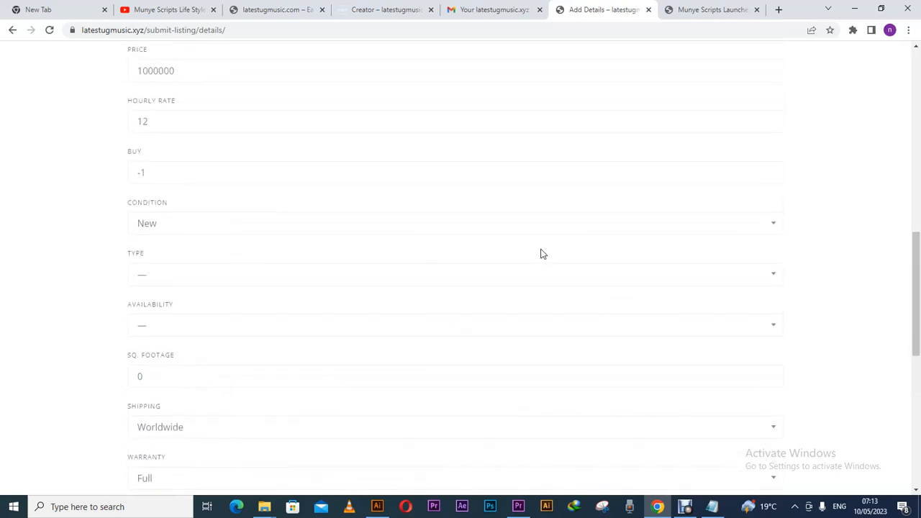
pyautogui.click(305, 281)
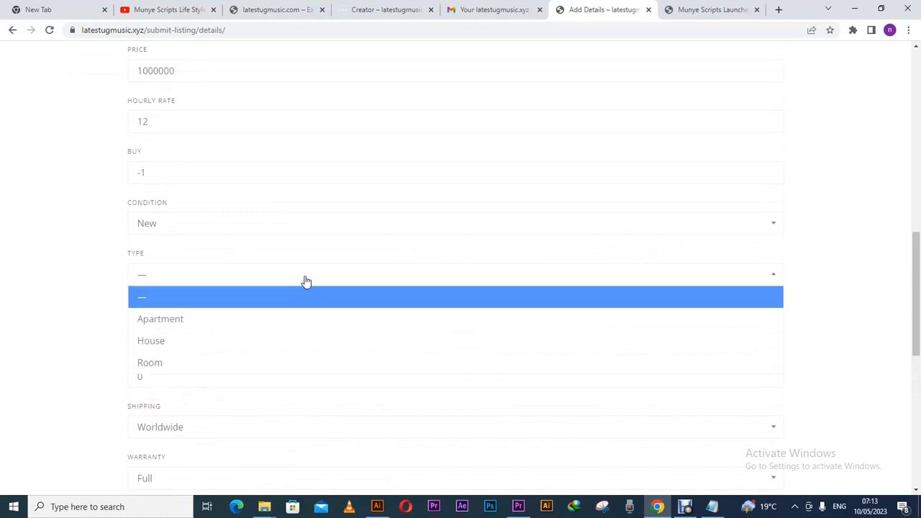
pyautogui.click(290, 323)
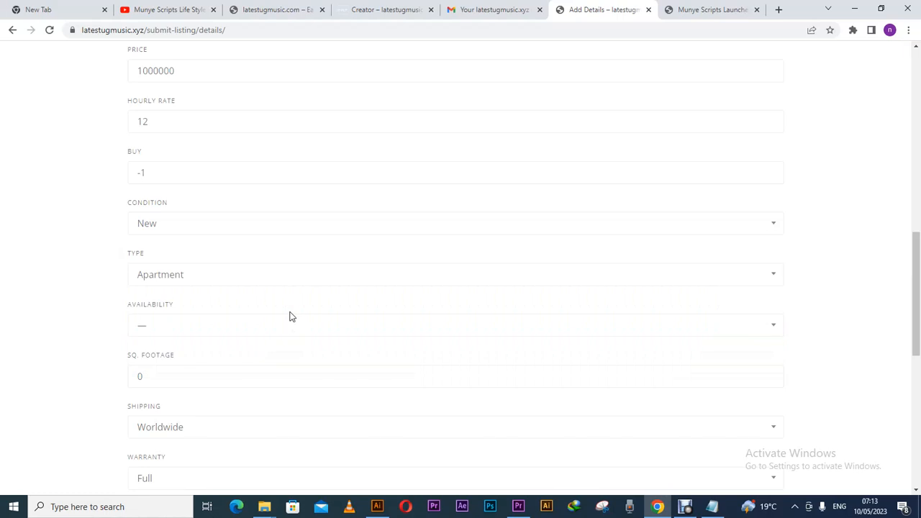
pyautogui.click(286, 325)
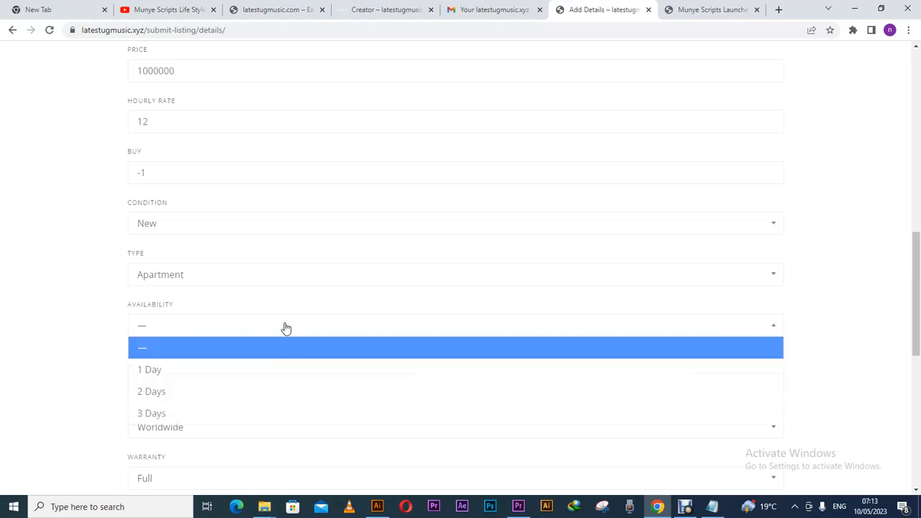
pyautogui.click(255, 420)
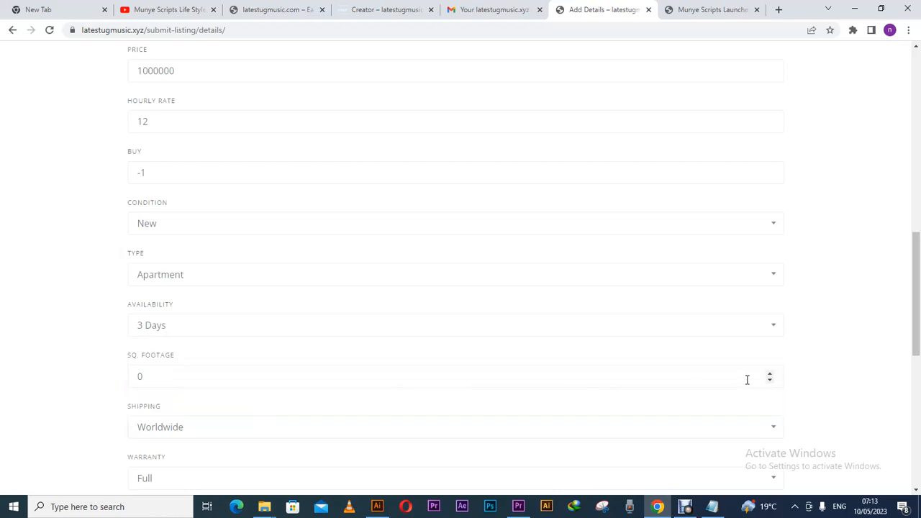
pyautogui.moveTo(915, 323); pyautogui.dragTo(914, 453)
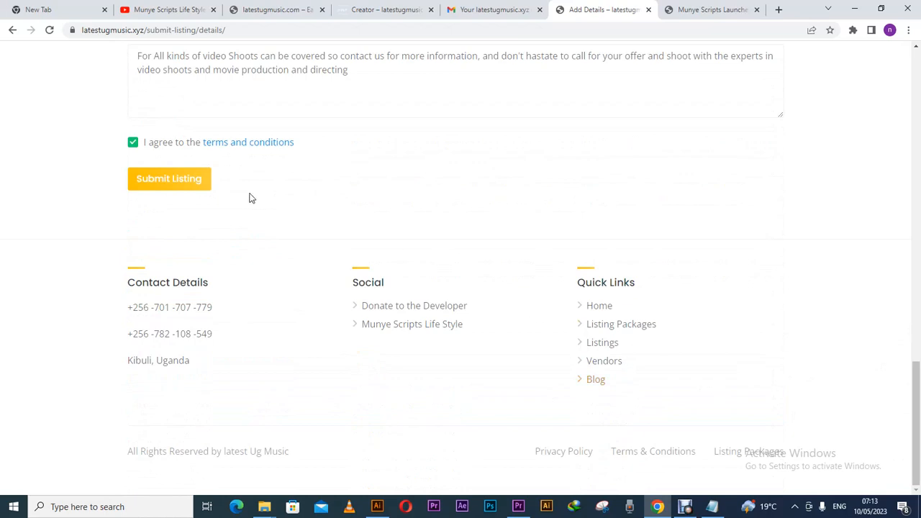
# Submit the completed listing and view its published page priced $3,000 / mo.
pyautogui.click(192, 189)
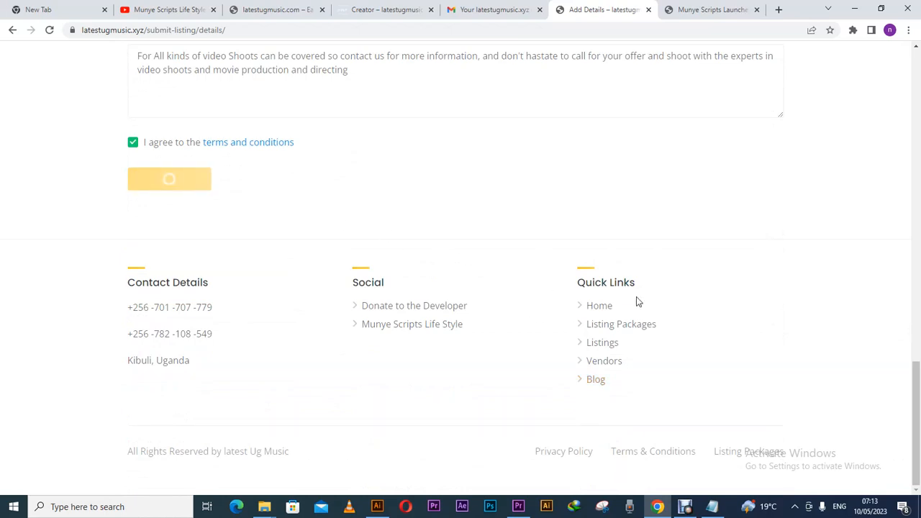
pyautogui.moveTo(911, 367); pyautogui.dragTo(916, 316)
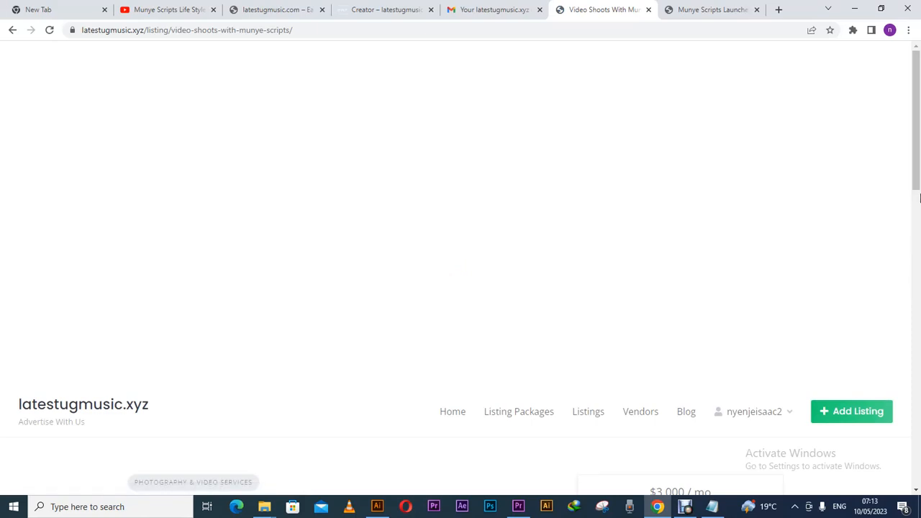
# Scroll through the live listing and open then close its Send Message form.
pyautogui.click(915, 288)
pyautogui.moveTo(914, 276); pyautogui.dragTo(914, 320)
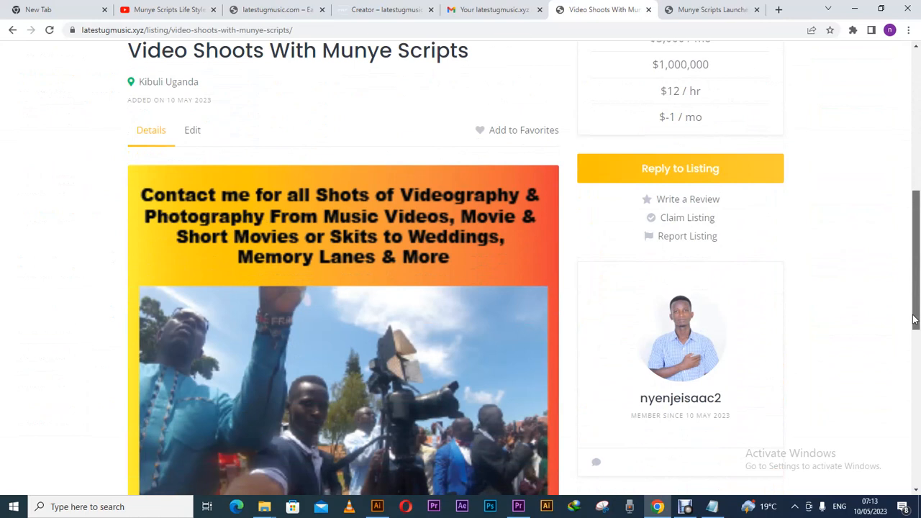
pyautogui.moveTo(915, 321); pyautogui.dragTo(915, 376)
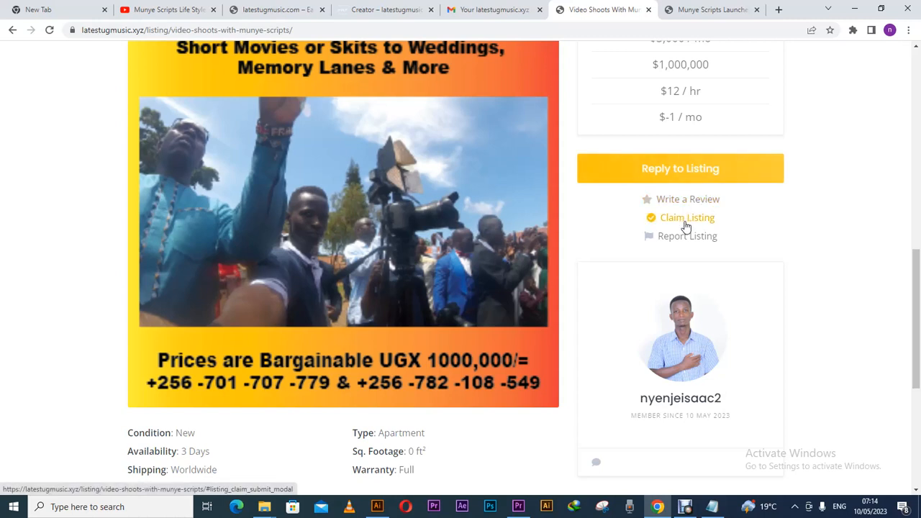
pyautogui.moveTo(918, 313); pyautogui.dragTo(918, 372)
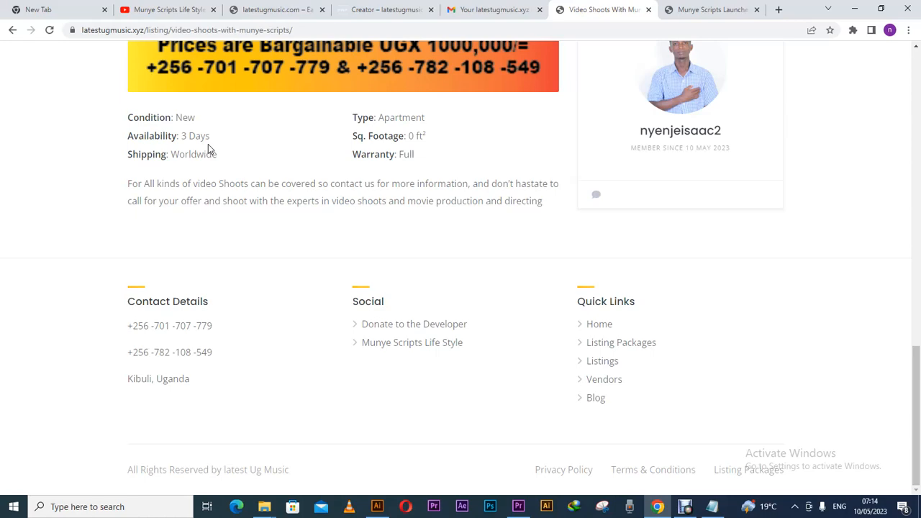
pyautogui.click(596, 198)
pyautogui.click(554, 153)
# Open the listing for editing, then return to the Illustrator poster artwork.
pyautogui.moveTo(916, 349); pyautogui.dragTo(906, 169)
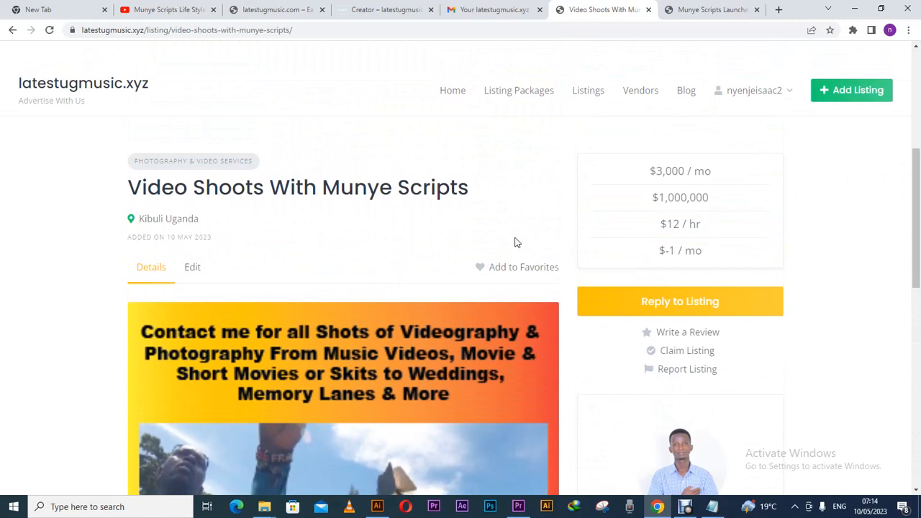
pyautogui.click(197, 274)
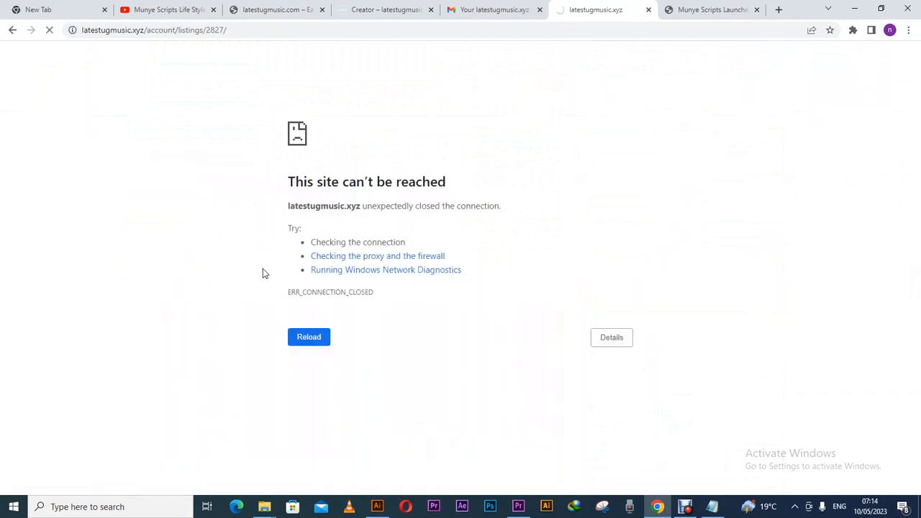
pyautogui.click(378, 508)
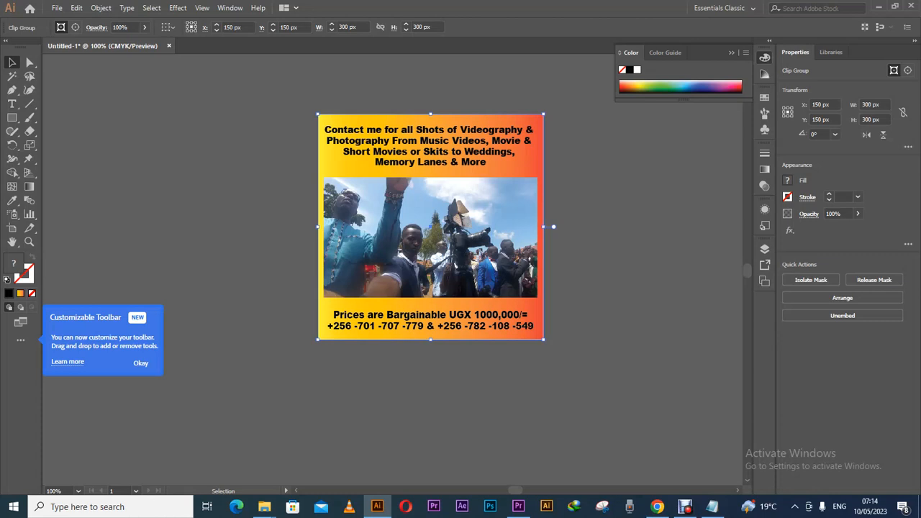
# Release the poster's clipping mask and ungroup its parts, undoing a trial move and deletion.
pyautogui.rightClick(436, 210)
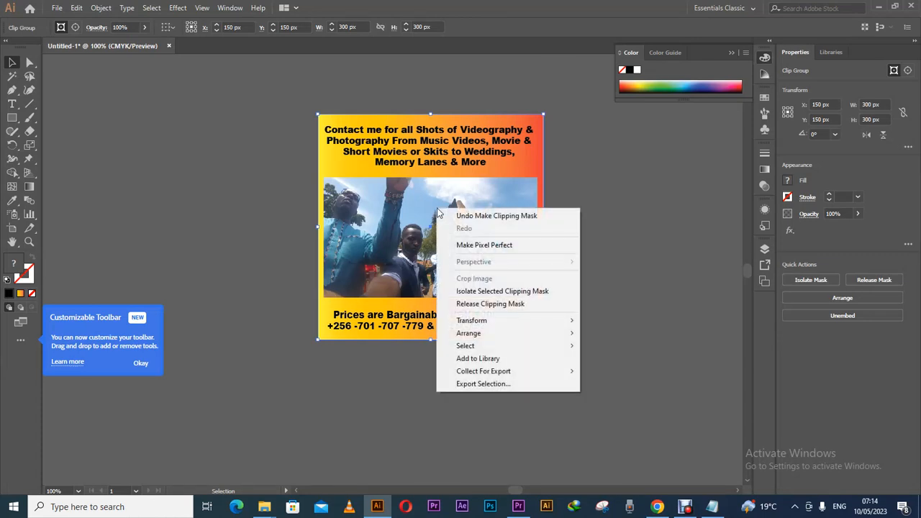
pyautogui.click(470, 304)
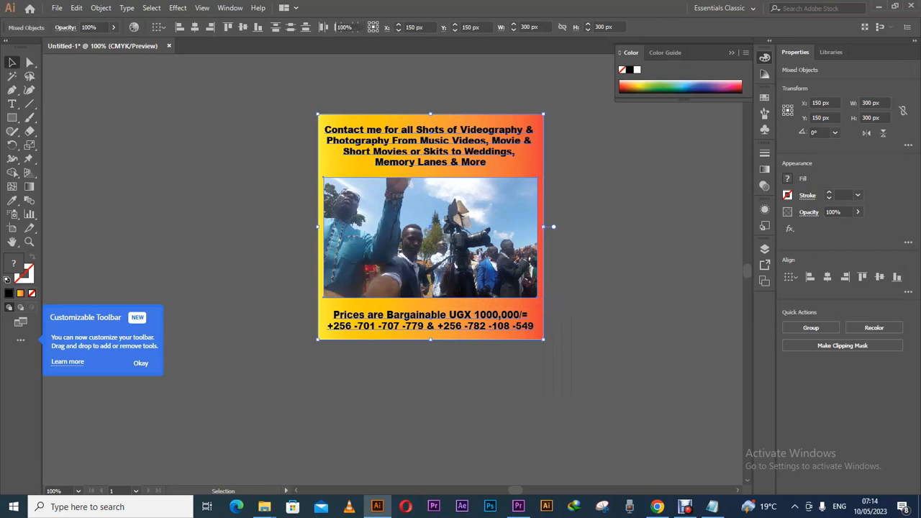
pyautogui.hotkey('ctrl', 'g')
pyautogui.rightClick(539, 165)
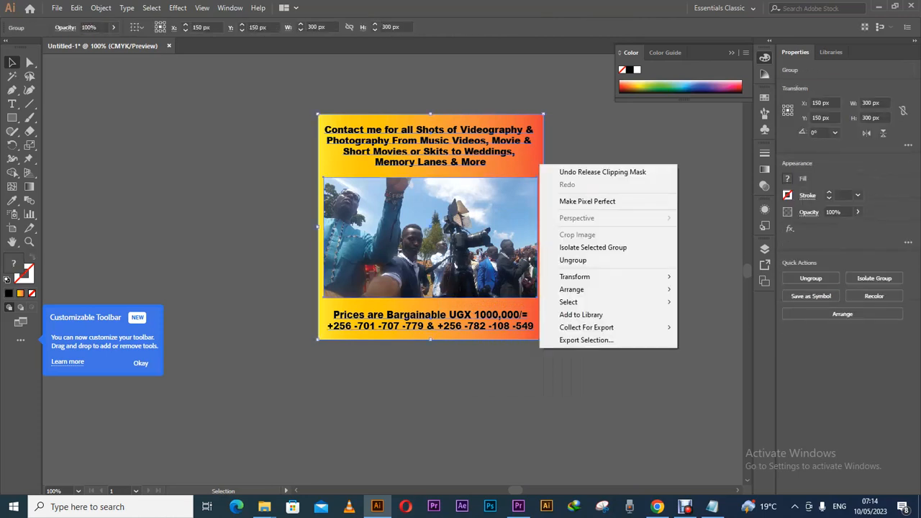
pyautogui.click(574, 262)
pyautogui.moveTo(543, 160); pyautogui.dragTo(300, 191)
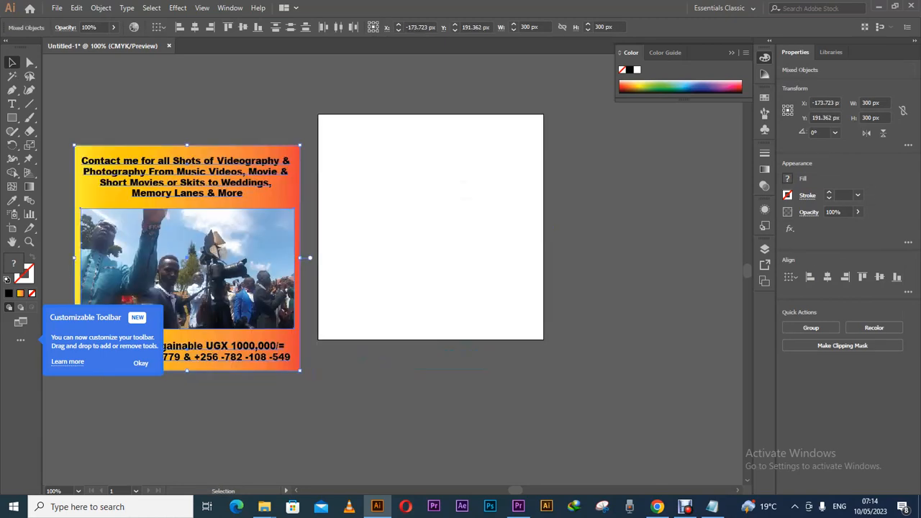
pyautogui.press('a')
pyautogui.hotkey('ctrl', 'z')
pyautogui.hotkey('ctrl', 'z')
pyautogui.hotkey('ctrl', 'z')
pyautogui.hotkey('ctrl', 'z')
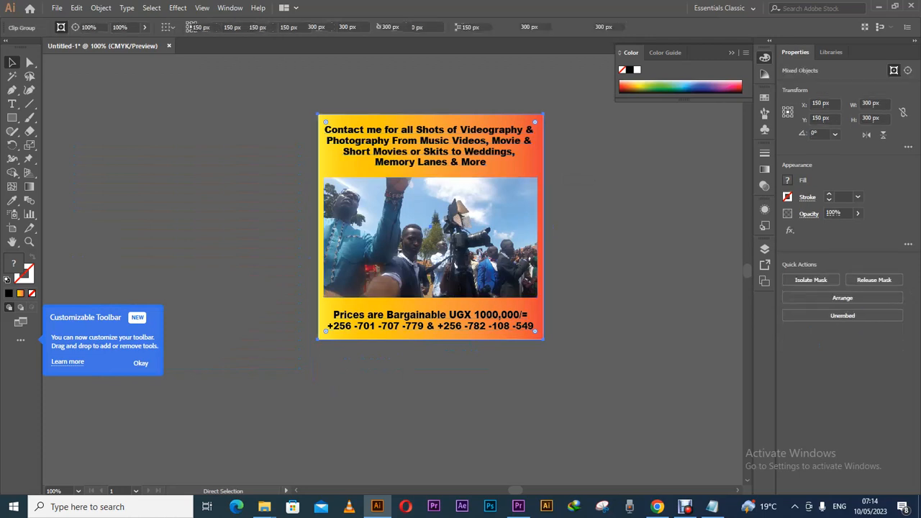
pyautogui.press('v')
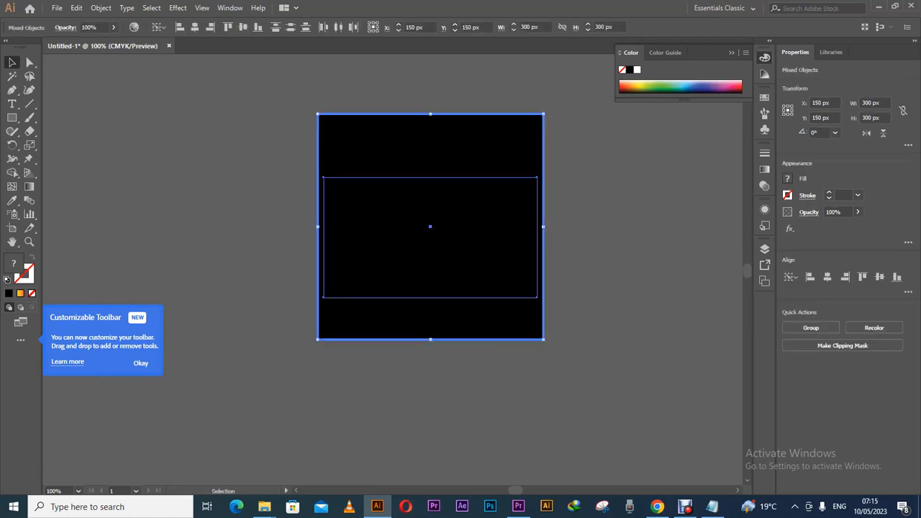
pyautogui.press('Delete')
pyautogui.press('a')
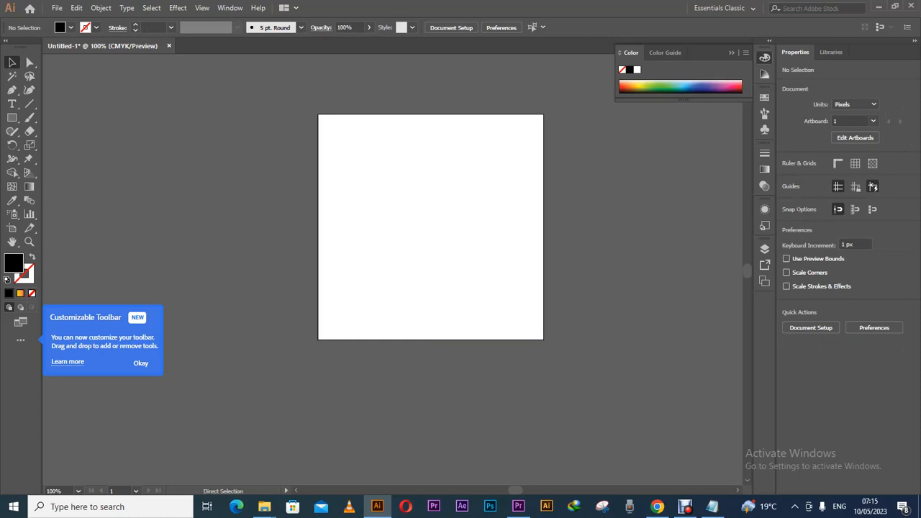
pyautogui.hotkey('ctrl', 'z')
pyautogui.hotkey('ctrl', 'z')
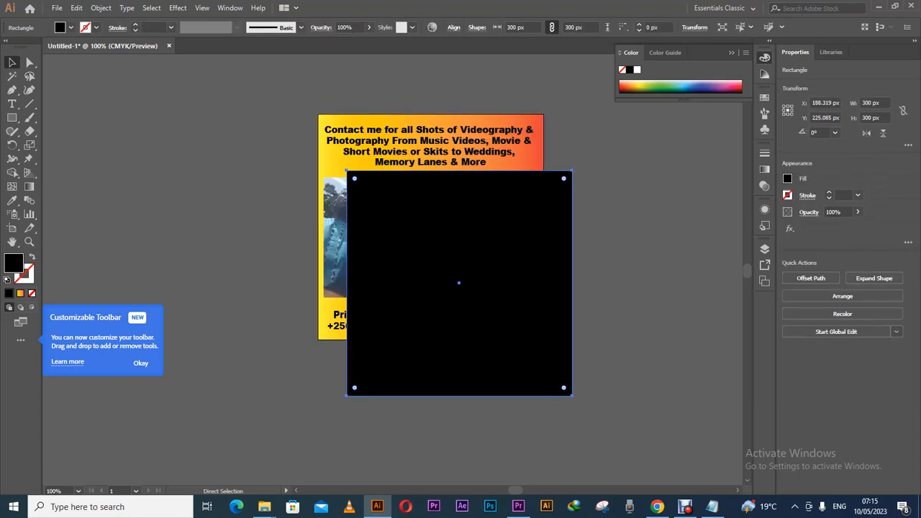
# Move the black rectangle off the flyer, delete it, and start a new document with Ctrl+N.
pyautogui.moveTo(514, 191); pyautogui.dragTo(664, 229)
pyautogui.press('Delete')
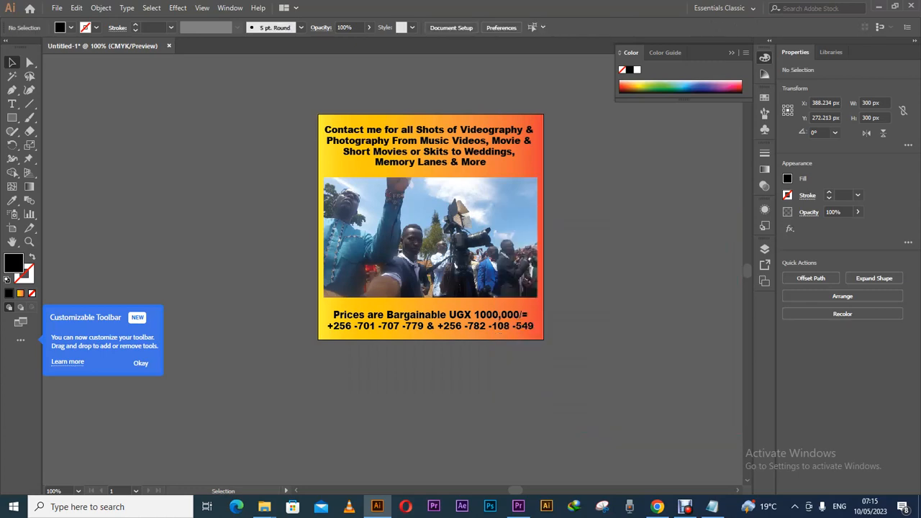
pyautogui.click(57, 8)
pyautogui.click(56, 8)
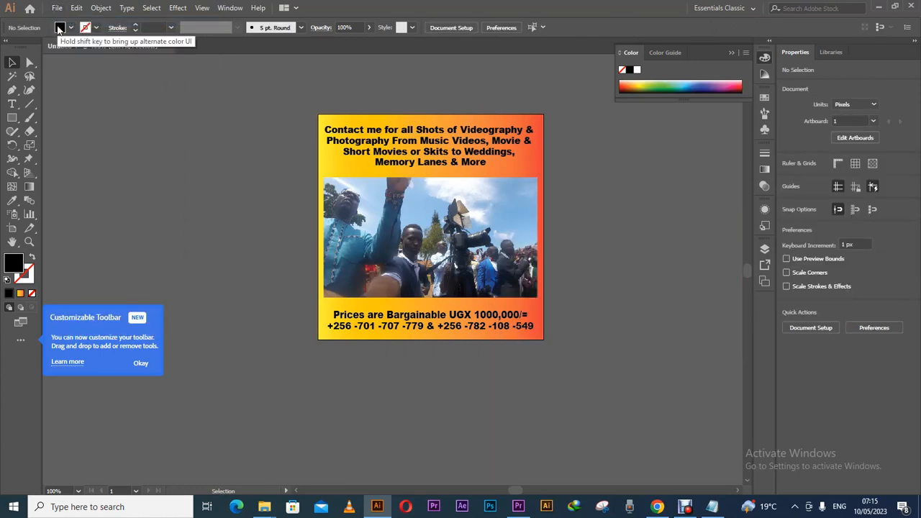
pyautogui.hotkey('ctrl', 'n')
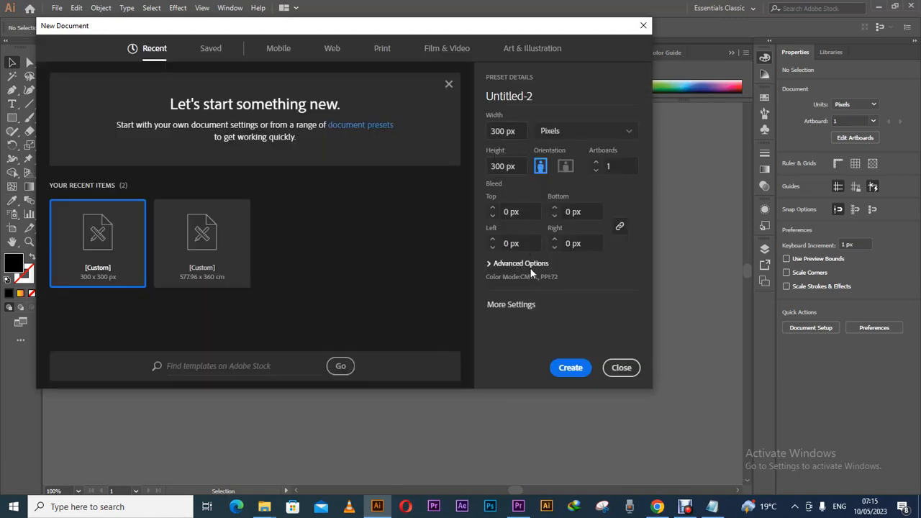
# Create the 300 px square document with High (300 ppi) raster effects.
pyautogui.click(489, 264)
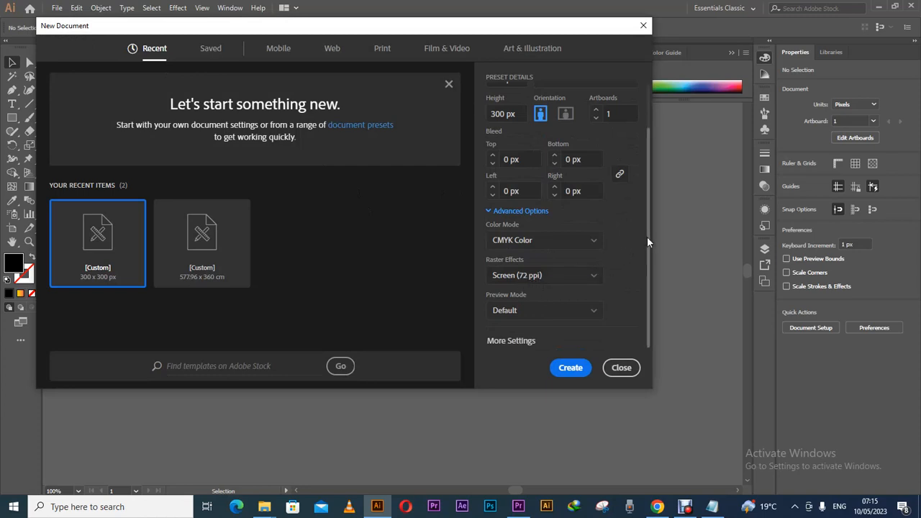
pyautogui.click(566, 281)
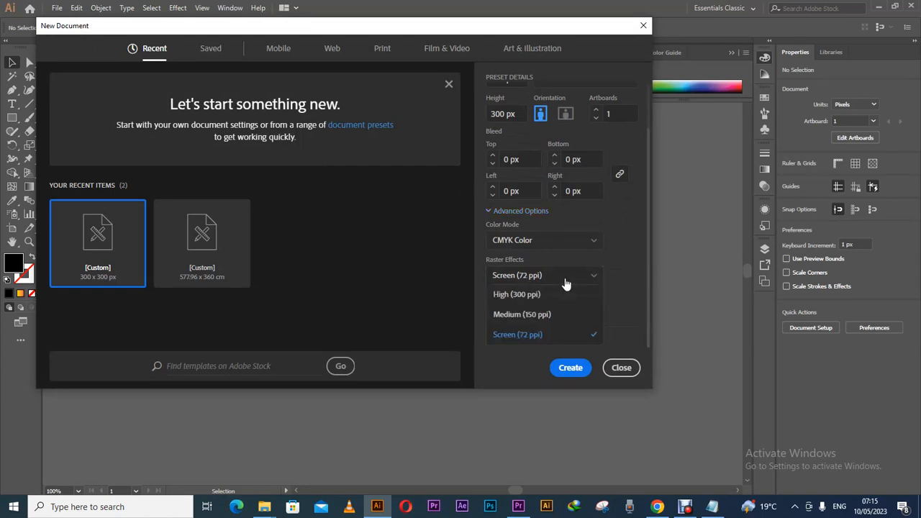
pyautogui.click(522, 295)
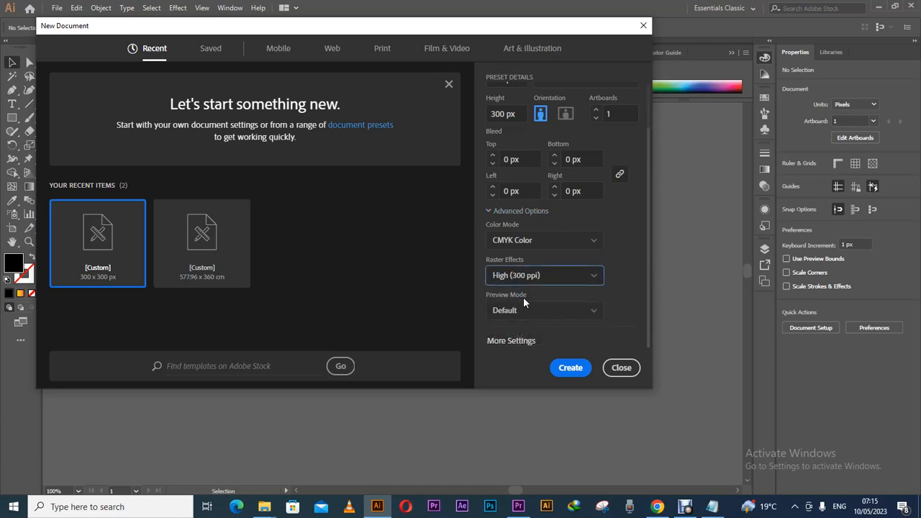
pyautogui.click(570, 369)
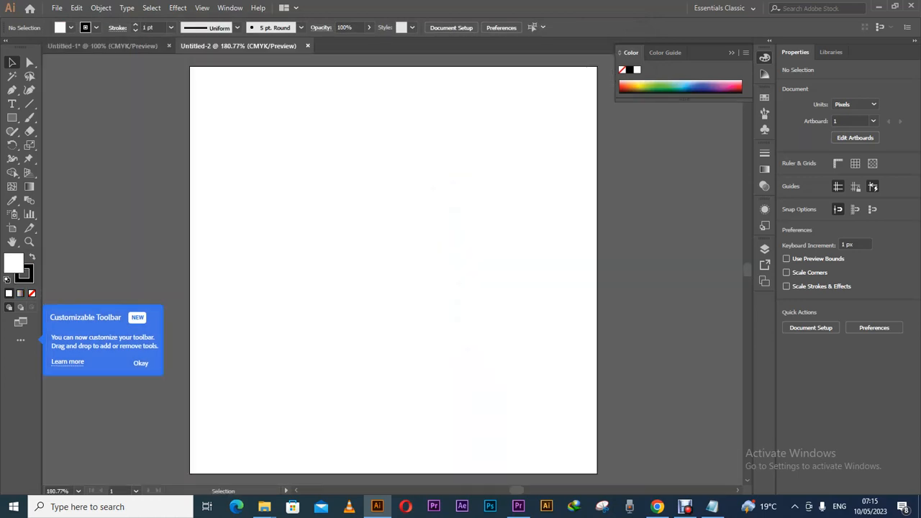
# Ungroup the flyer artwork in Untitled-1, drag it into Untitled-2, and zoom out.
pyautogui.click(150, 45)
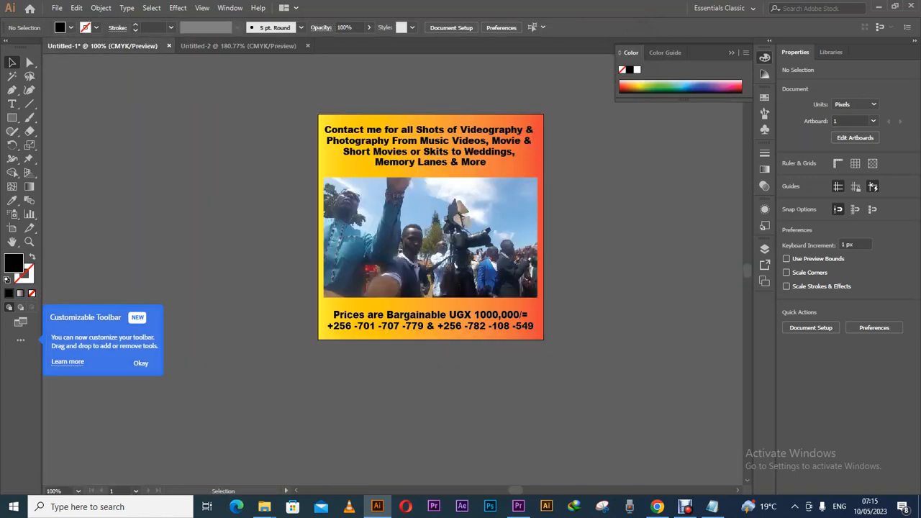
pyautogui.click(464, 244)
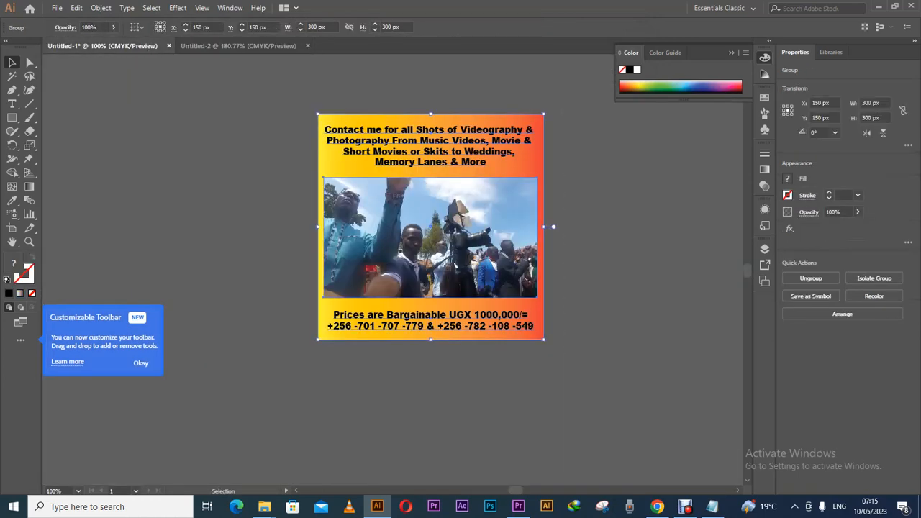
pyautogui.rightClick(464, 245)
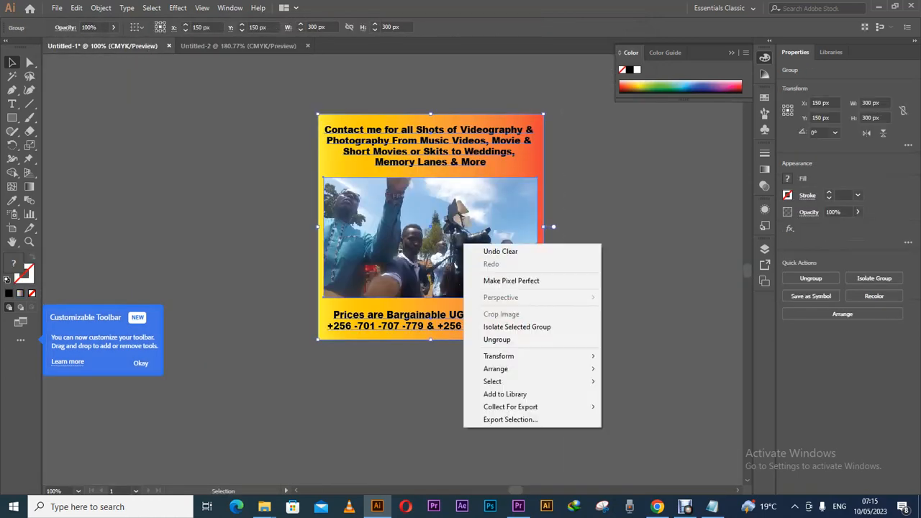
pyautogui.click(497, 341)
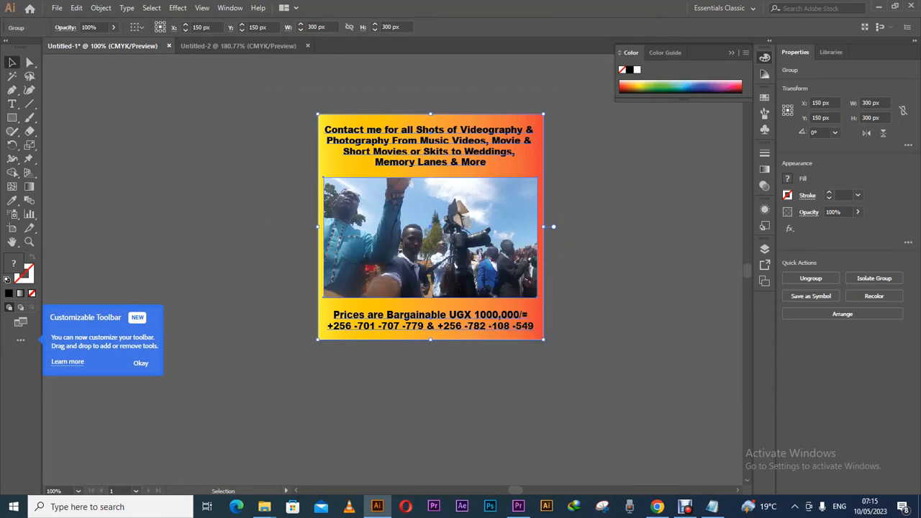
pyautogui.moveTo(457, 151); pyautogui.dragTo(482, 110)
pyautogui.hotkey('ctrl', 'shift', 'a')
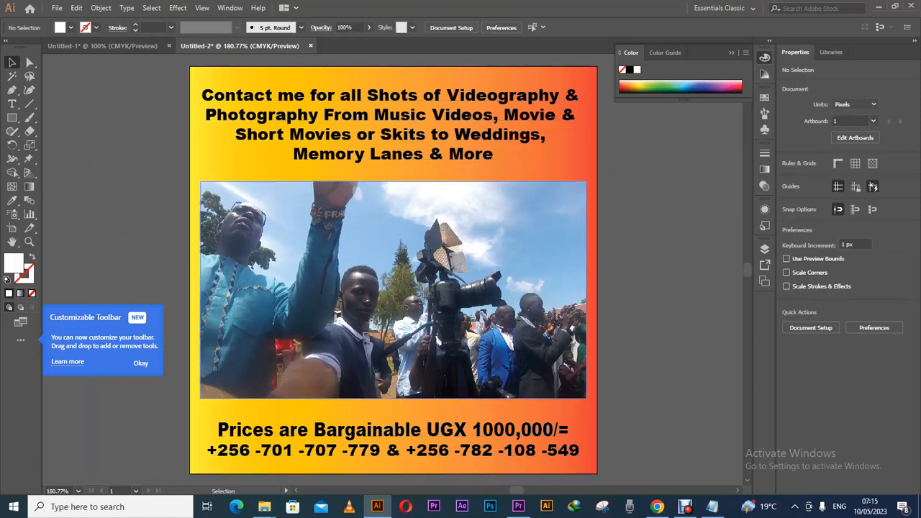
pyautogui.hotkey('ctrl', '1')
pyautogui.hotkey('ctrl', '-')
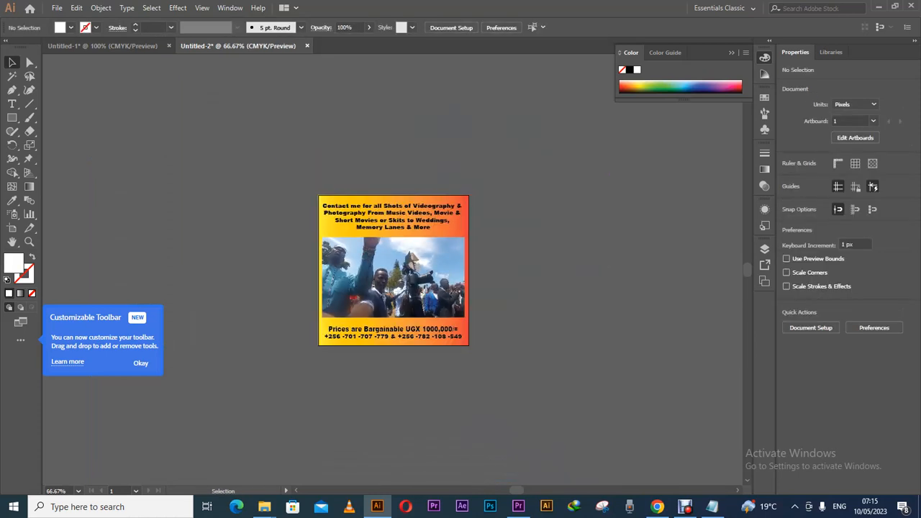
# Draw a 300 × 300 px rectangle over the artboard and clip all the artwork to it.
pyautogui.click(12, 118)
pyautogui.click(414, 241)
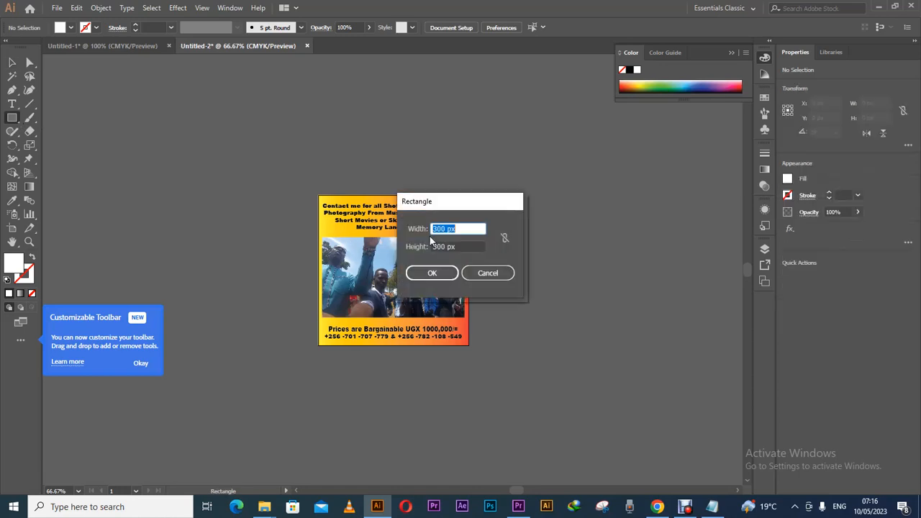
pyautogui.click(433, 271)
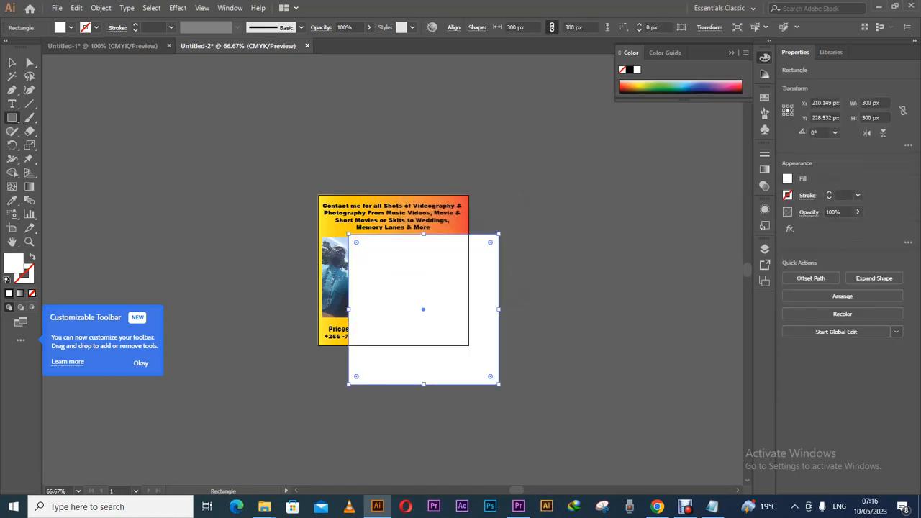
pyautogui.click(12, 63)
pyautogui.moveTo(423, 310); pyautogui.dragTo(393, 267)
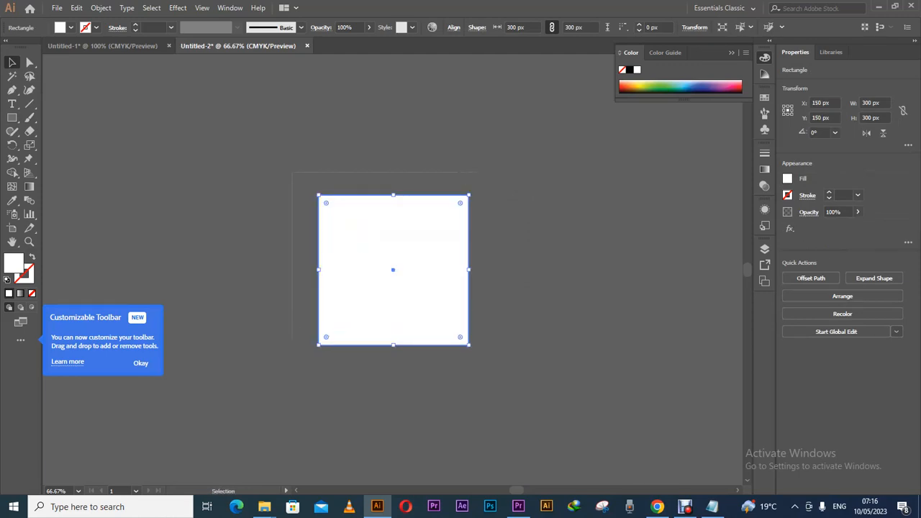
pyautogui.hotkey('ctrl', 'a')
pyautogui.rightClick(426, 291)
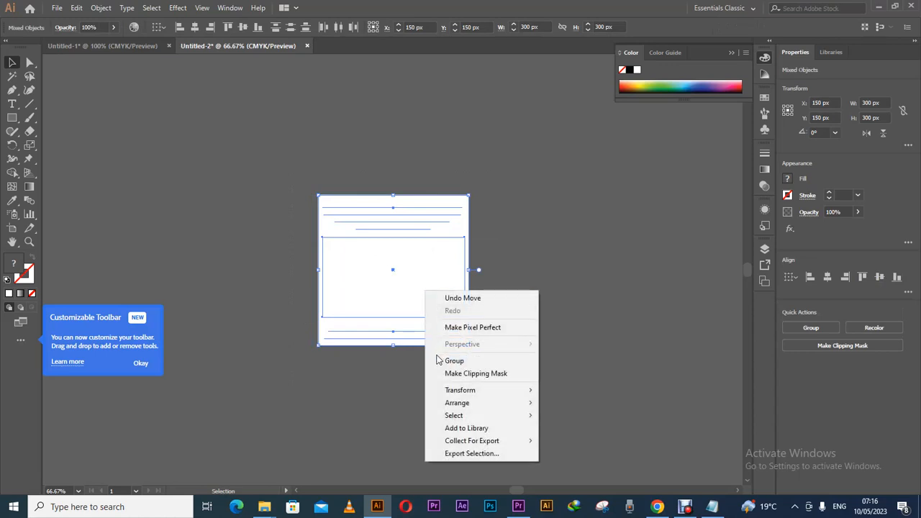
pyautogui.click(465, 375)
pyautogui.click(282, 207)
pyautogui.click(60, 10)
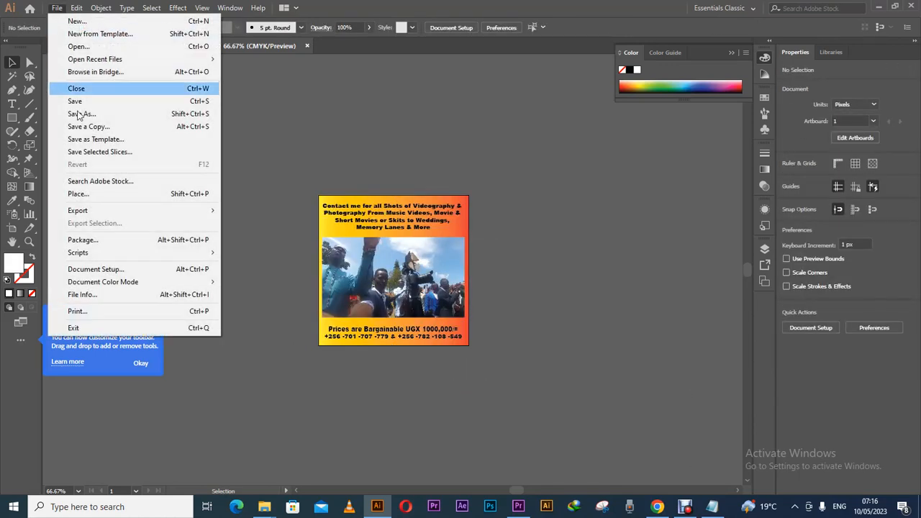
# Export the artwork as PNG 'Video f 2', changing the Video f 1 name's number to 2.
pyautogui.moveTo(81, 216)
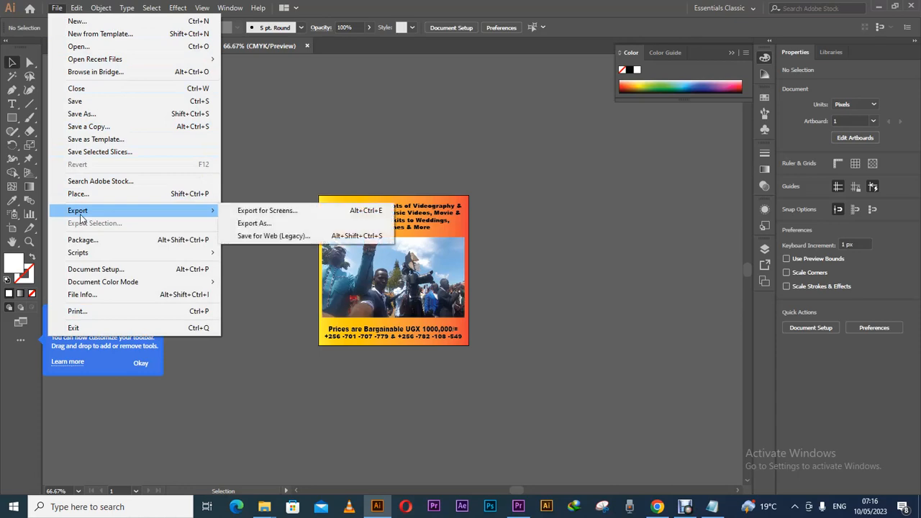
pyautogui.click(269, 224)
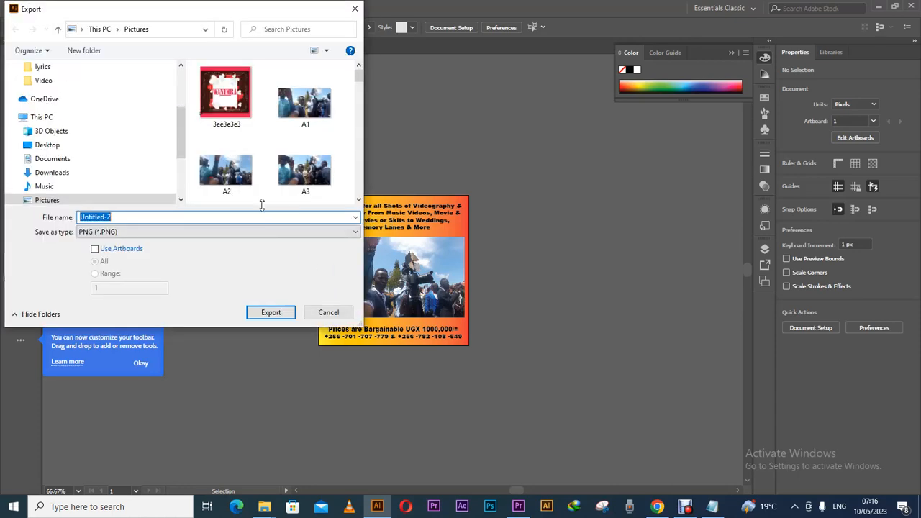
pyautogui.moveTo(359, 75); pyautogui.dragTo(359, 108)
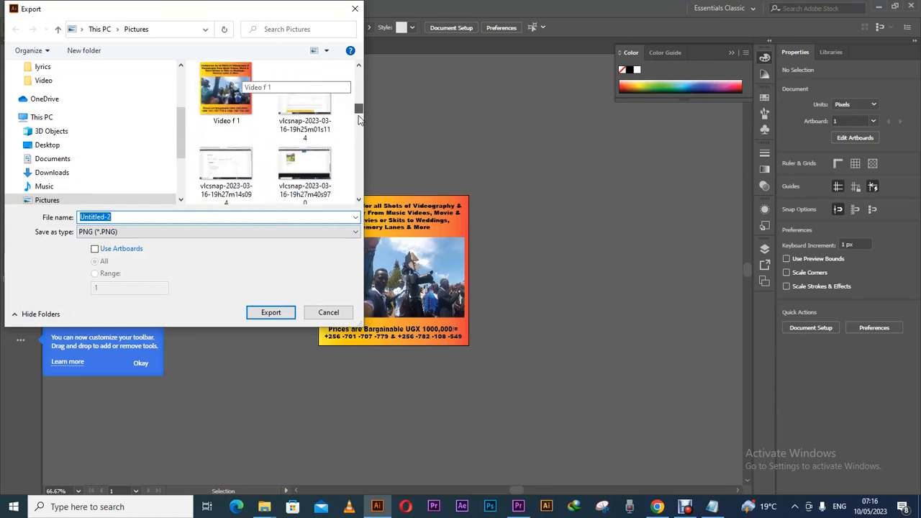
pyautogui.click(245, 103)
pyautogui.doubleClick(130, 214)
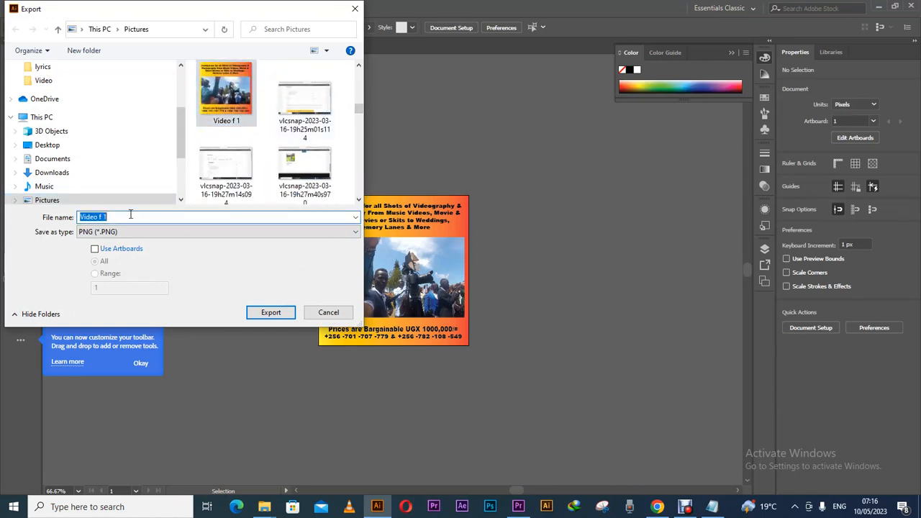
pyautogui.write('2')
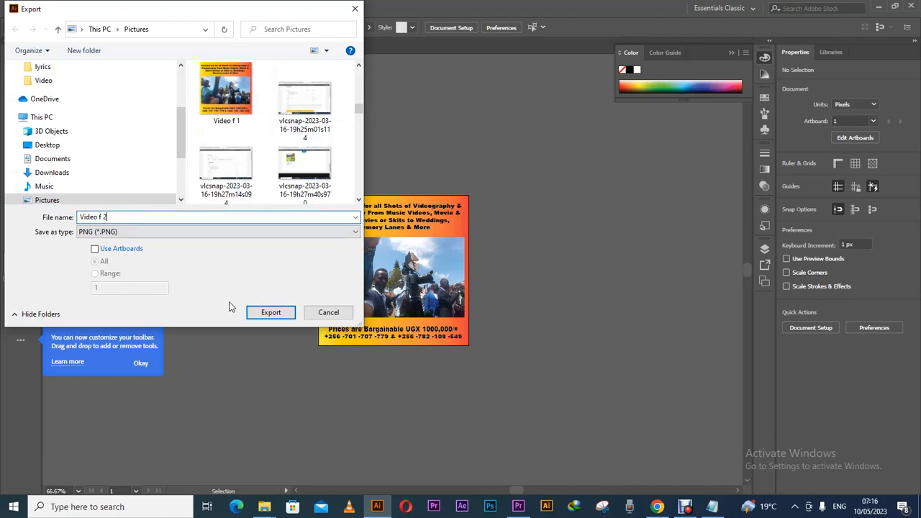
pyautogui.click(271, 313)
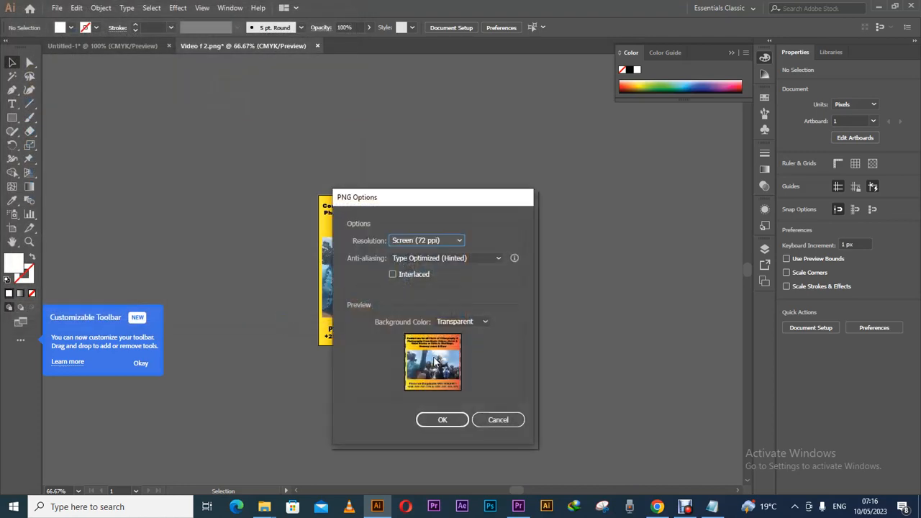
pyautogui.click(444, 419)
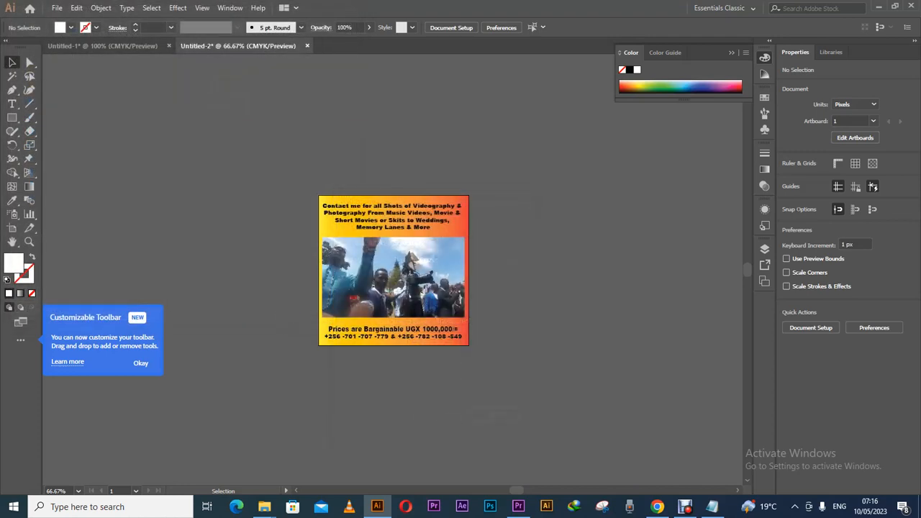
# Start a second image export, then cancel it.
pyautogui.click(57, 8)
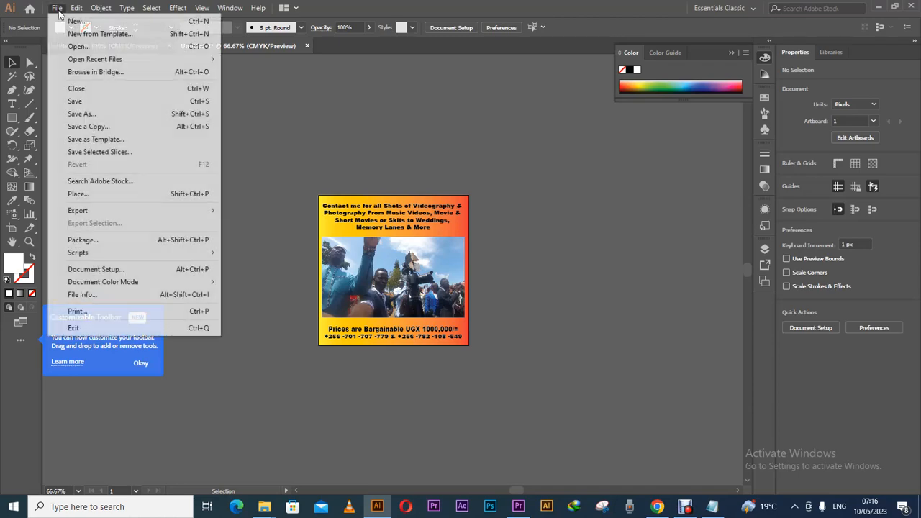
pyautogui.moveTo(84, 211)
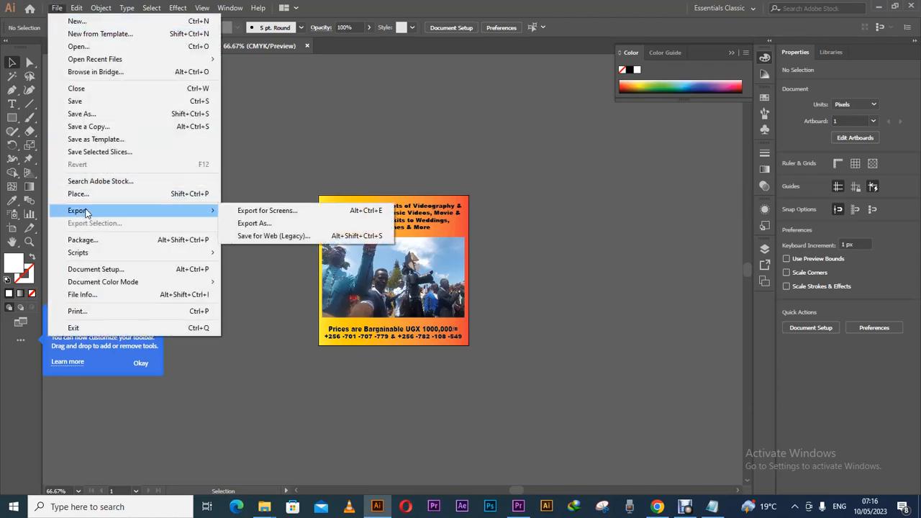
pyautogui.click(281, 222)
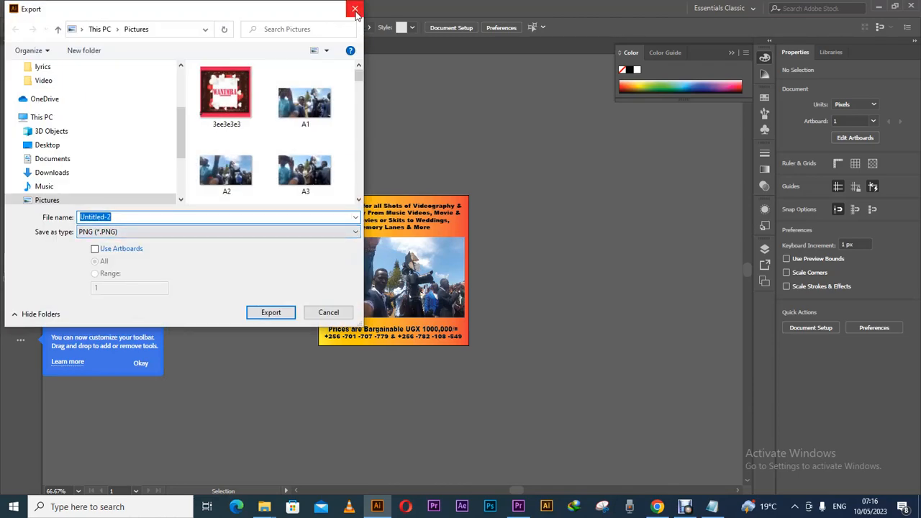
pyautogui.click(350, 11)
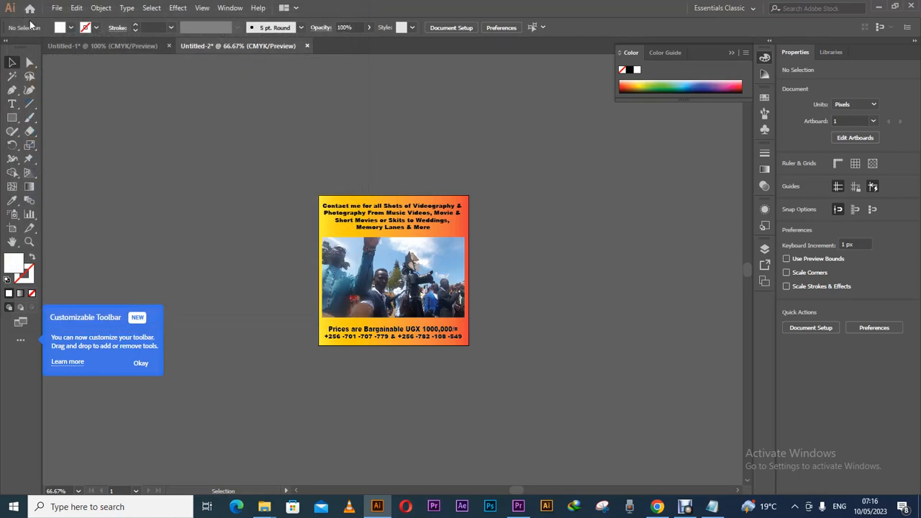
# Re-export over Video f 2.png, confirming the replacement, at High (300 ppi) resolution.
pyautogui.click(56, 8)
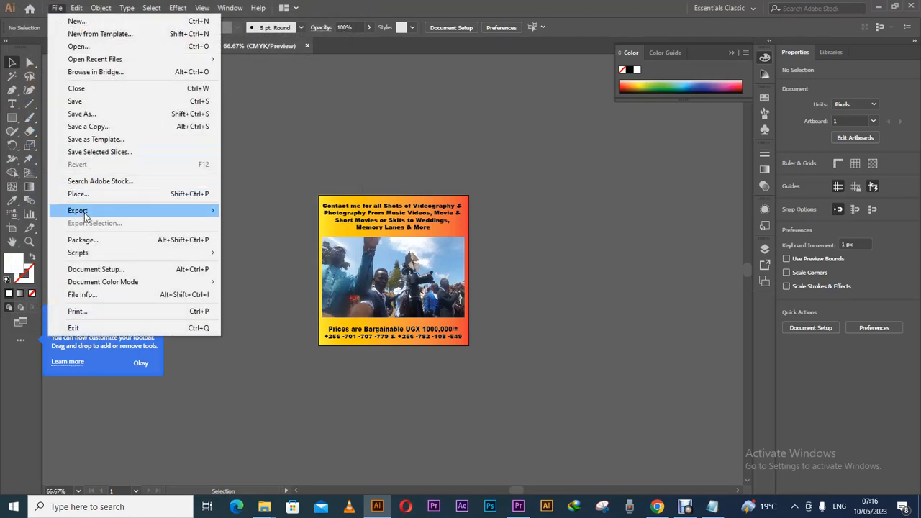
pyautogui.moveTo(84, 213)
pyautogui.click(260, 225)
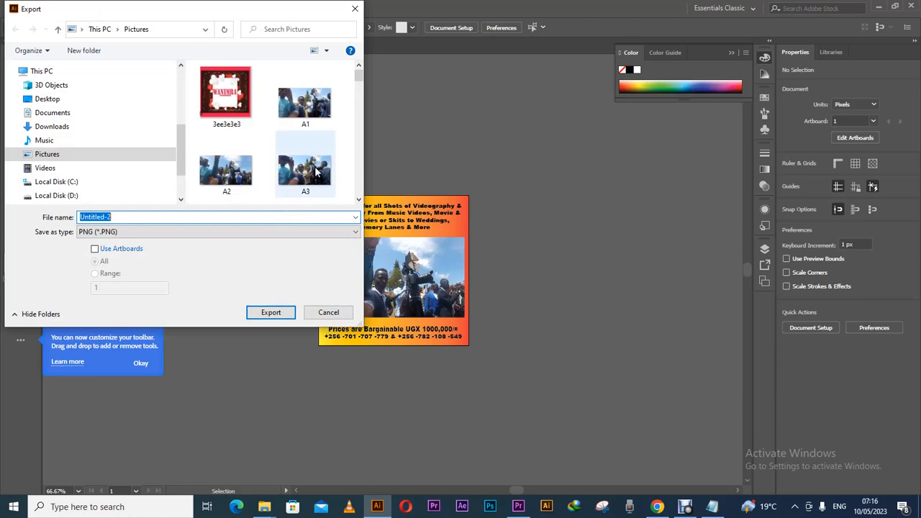
pyautogui.moveTo(359, 77); pyautogui.dragTo(347, 111)
pyautogui.click(309, 122)
pyautogui.click(285, 313)
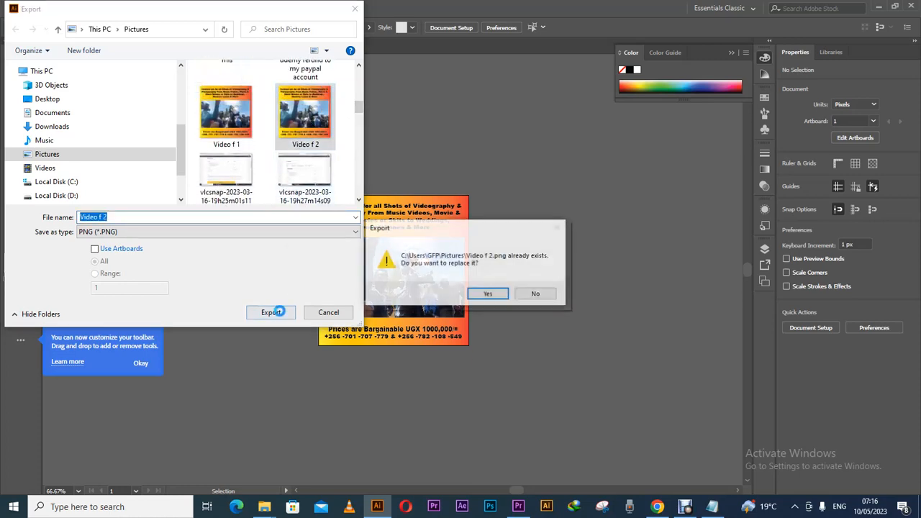
pyautogui.click(489, 293)
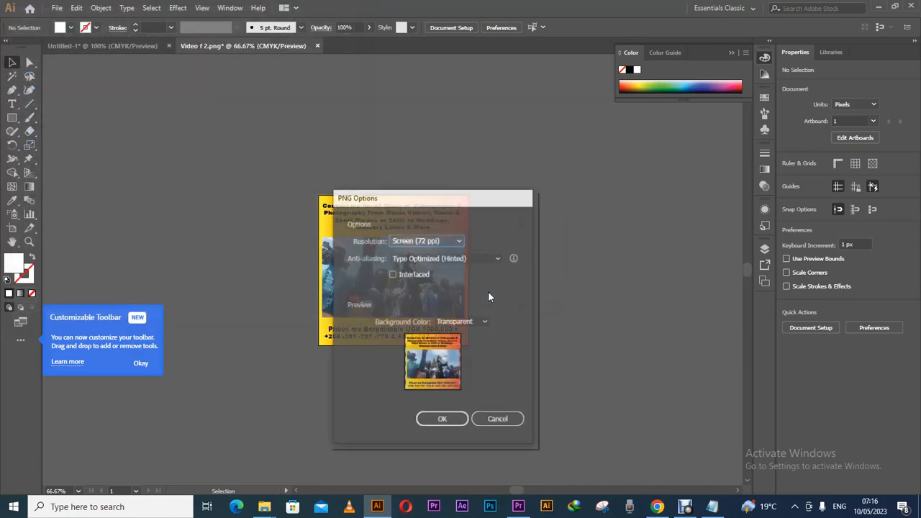
pyautogui.click(459, 240)
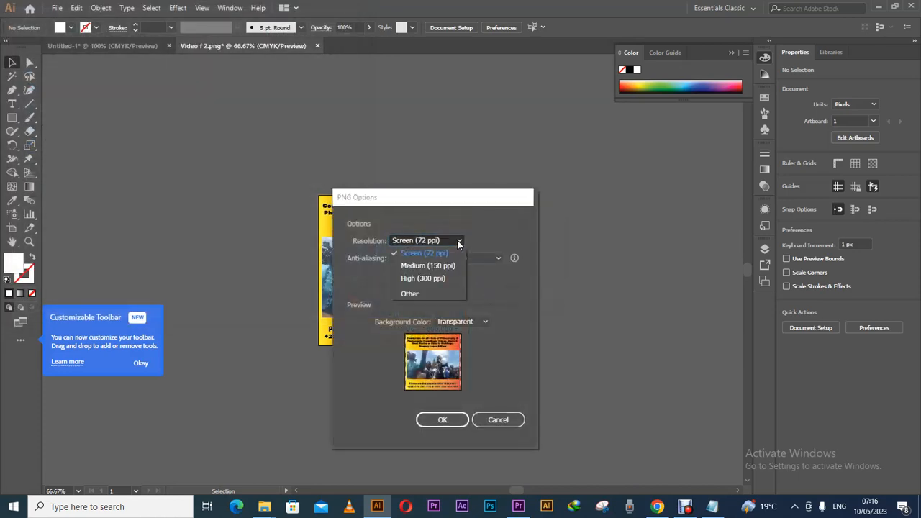
pyautogui.click(427, 279)
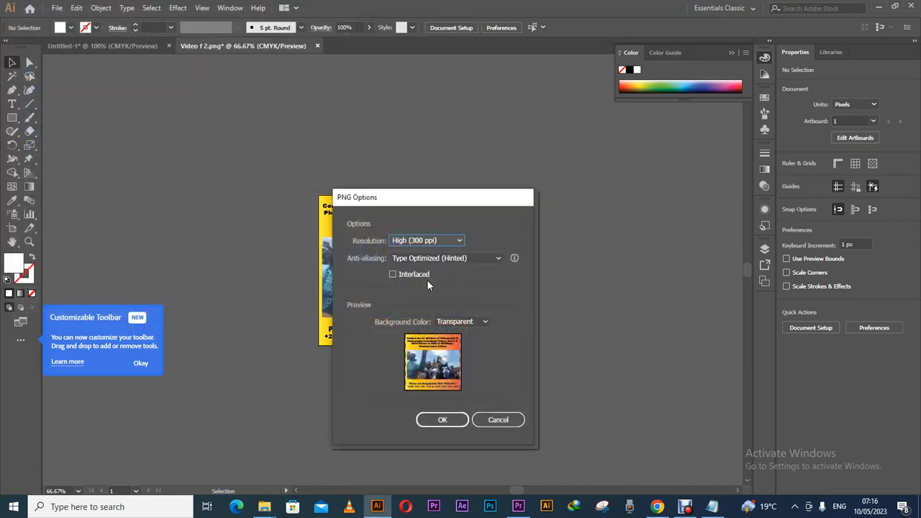
pyautogui.click(444, 420)
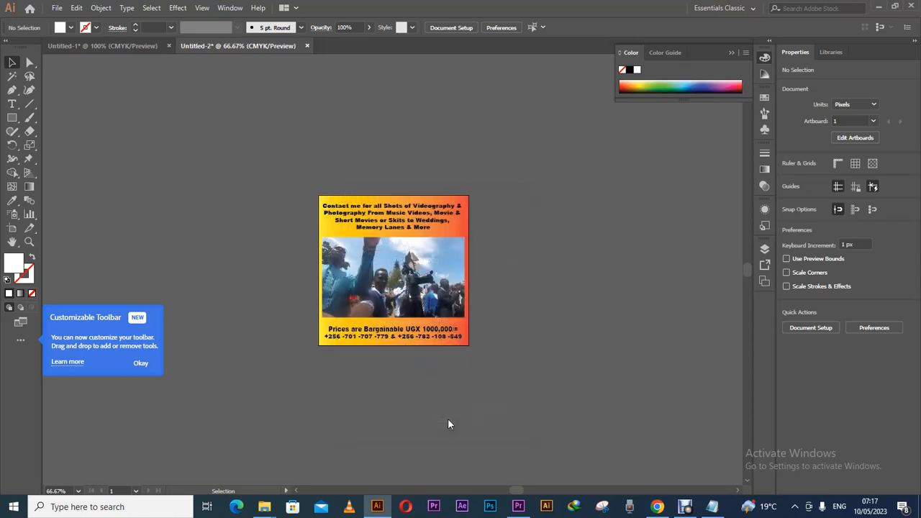
# Hide Illustrator and return to the Video Shoots listing edit page in Chrome.
pyautogui.click(56, 9)
pyautogui.click(56, 8)
pyautogui.click(879, 8)
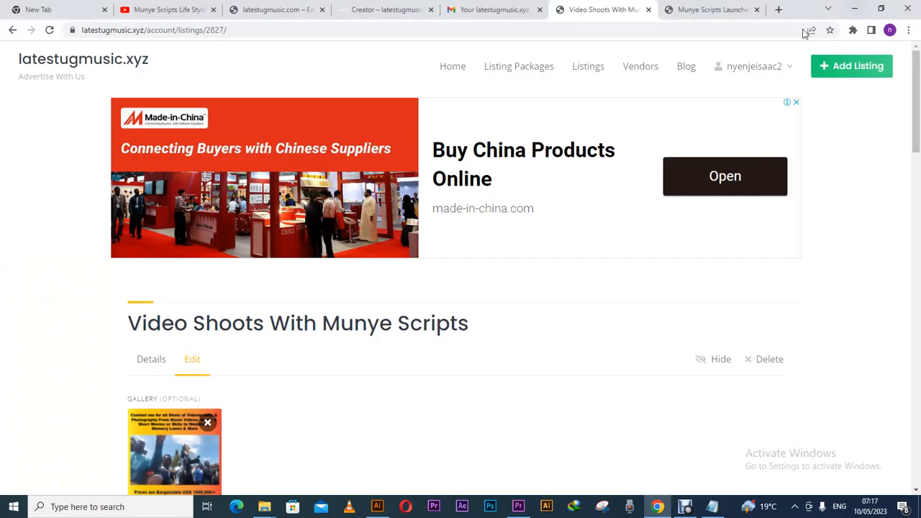
pyautogui.click(703, 11)
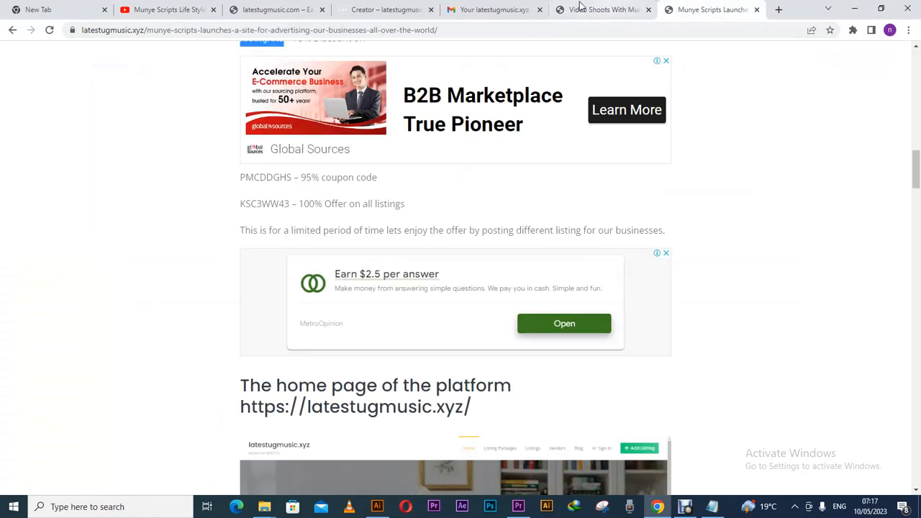
pyautogui.click(480, 9)
pyautogui.click(576, 8)
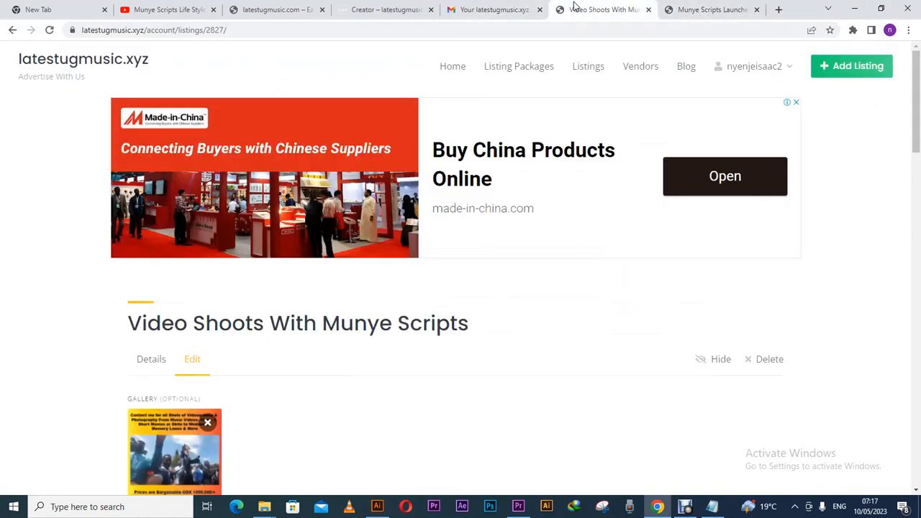
pyautogui.click(489, 9)
pyautogui.click(392, 10)
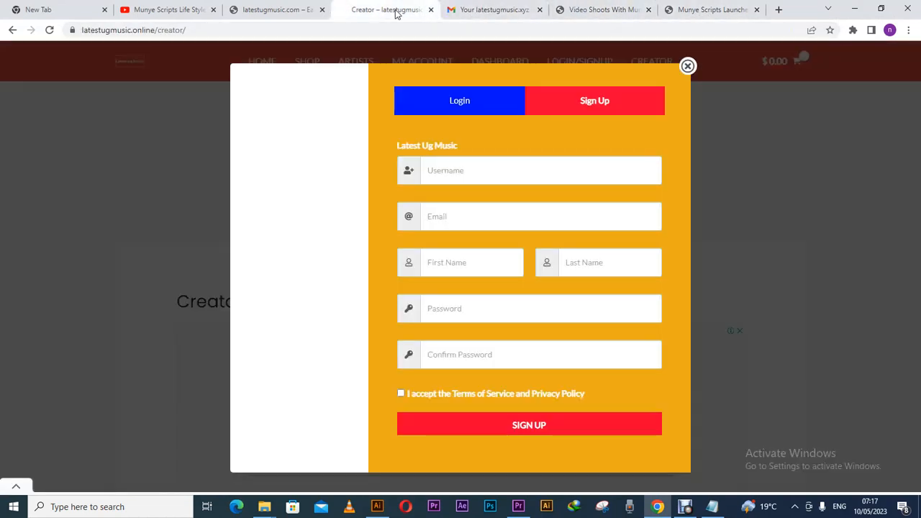
pyautogui.click(460, 9)
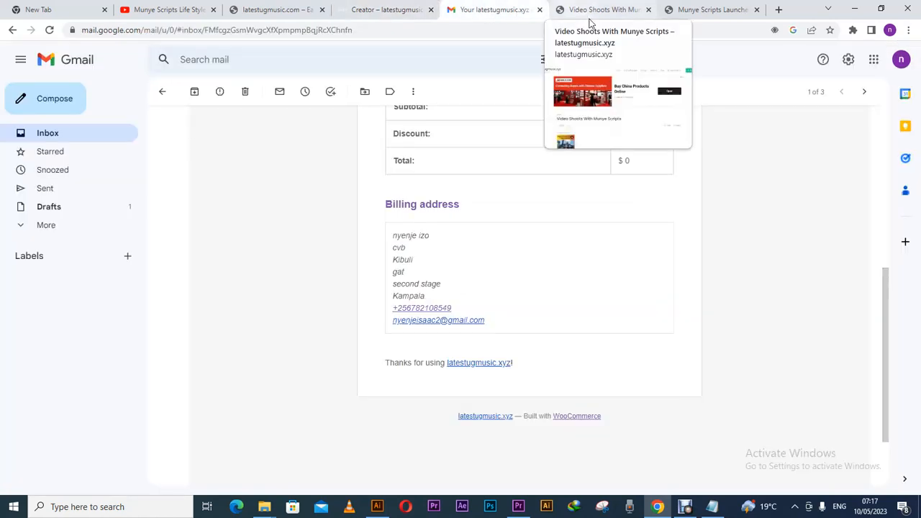
pyautogui.click(625, 20)
# Reload the edit form, scroll to Gallery and remove the old flyer image.
pyautogui.moveTo(915, 127); pyautogui.dragTo(915, 179)
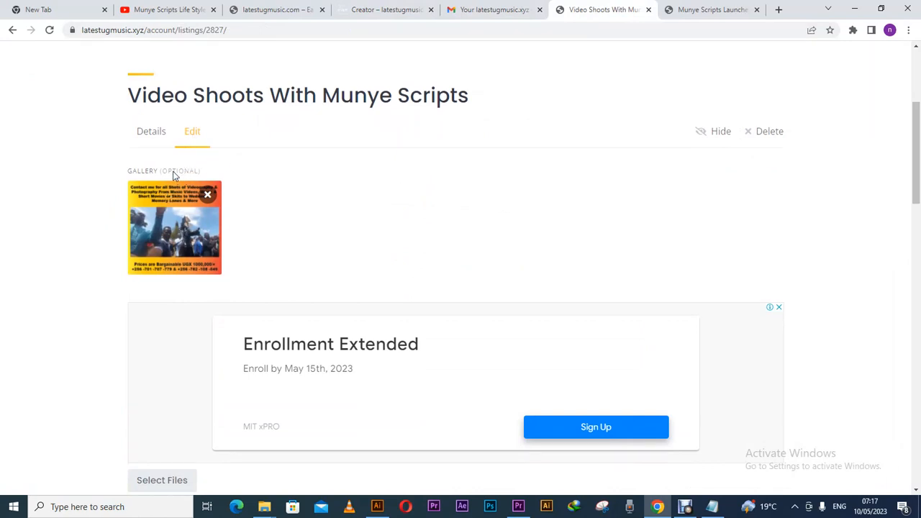
pyautogui.click(196, 136)
pyautogui.moveTo(916, 175); pyautogui.dragTo(917, 280)
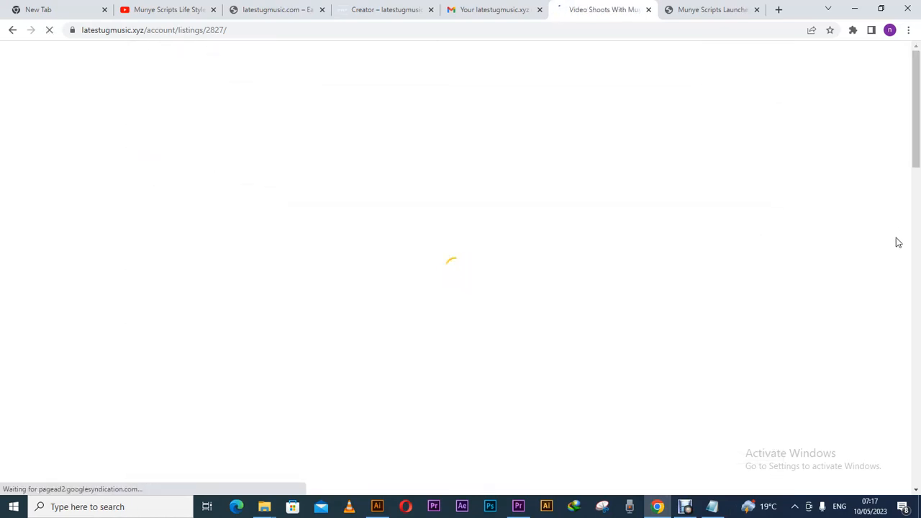
pyautogui.moveTo(916, 160); pyautogui.dragTo(919, 233)
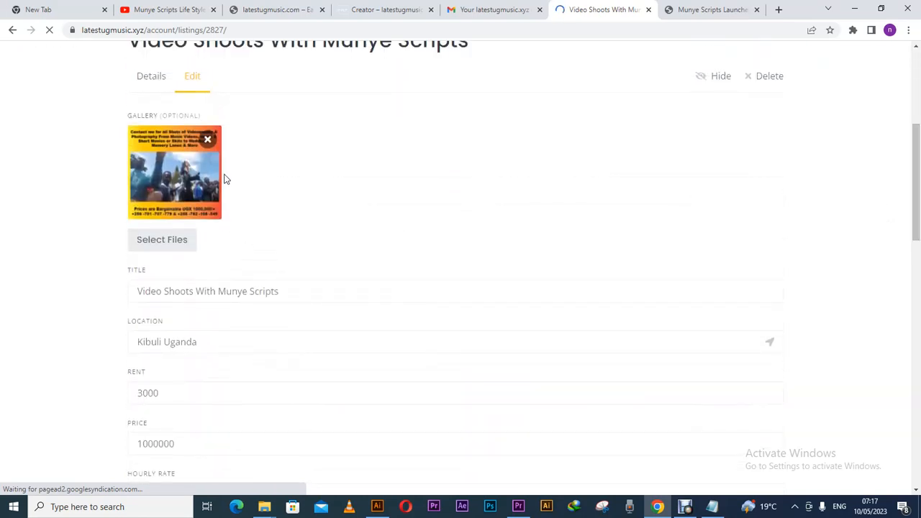
pyautogui.click(207, 139)
# Upload Video f 2 from the Pictures folder into the listing's gallery.
pyautogui.click(164, 144)
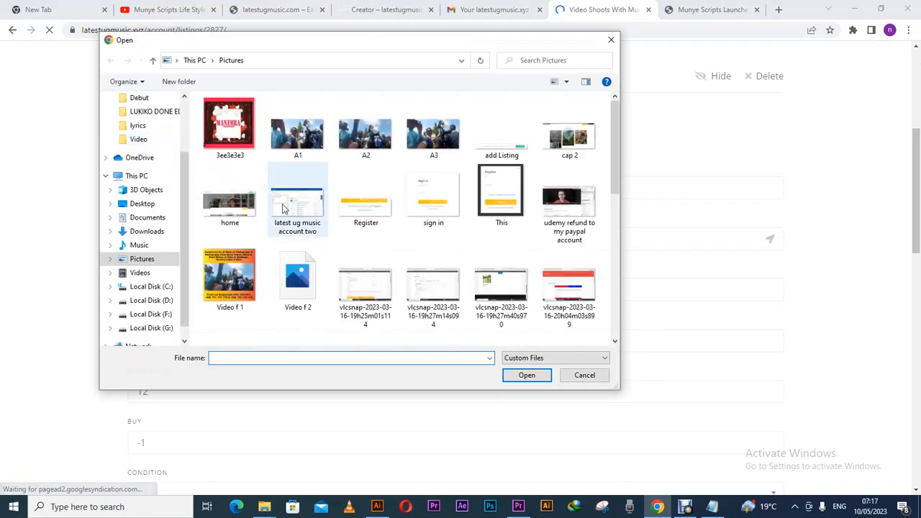
pyautogui.scroll(-2, 611, 174)
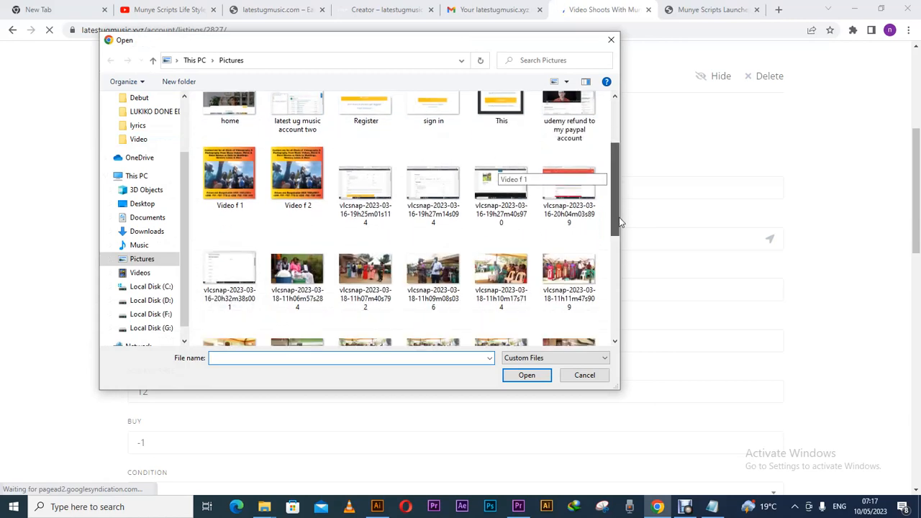
pyautogui.click(319, 176)
pyautogui.click(510, 380)
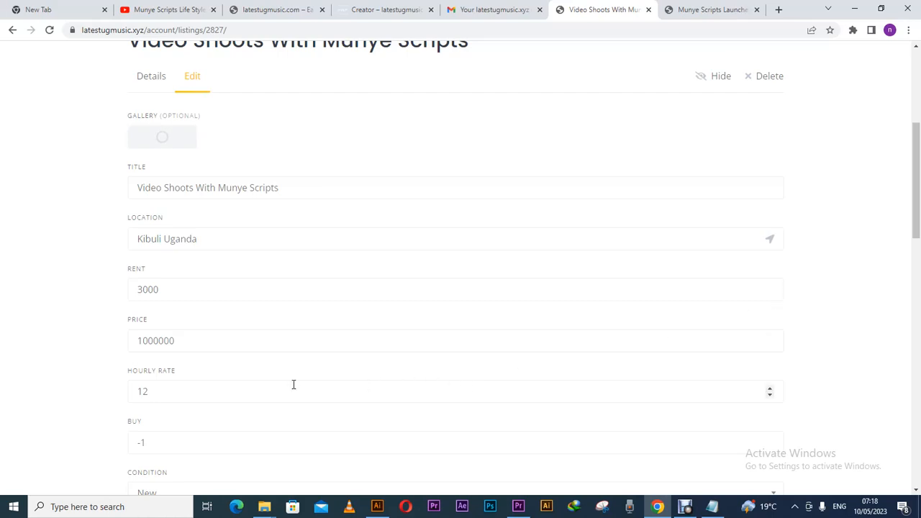
# Change the hourly rate to 150000 and the rent to 250000.
pyautogui.moveTo(149, 392); pyautogui.dragTo(132, 392)
pyautogui.write('1000')
pyautogui.press('BackSpace')
pyautogui.press('BackSpace')
pyautogui.write('200')
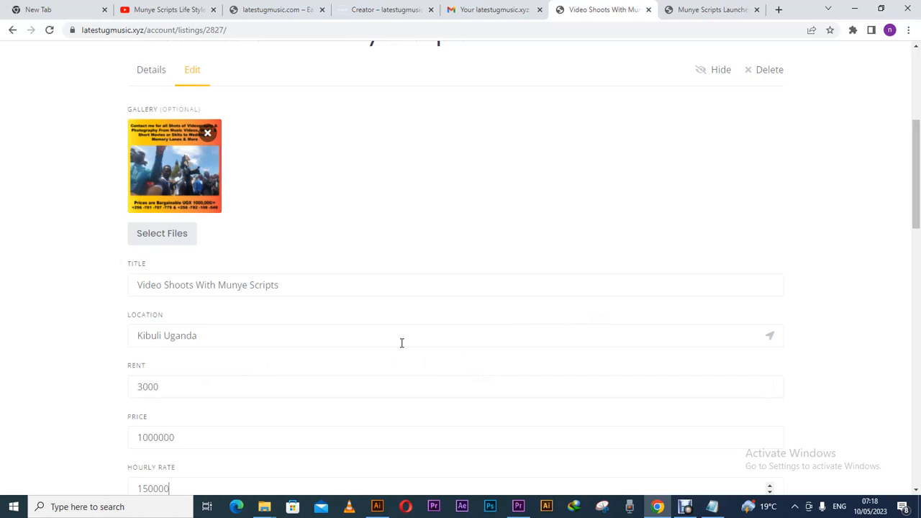
pyautogui.moveTo(160, 387); pyautogui.dragTo(133, 388)
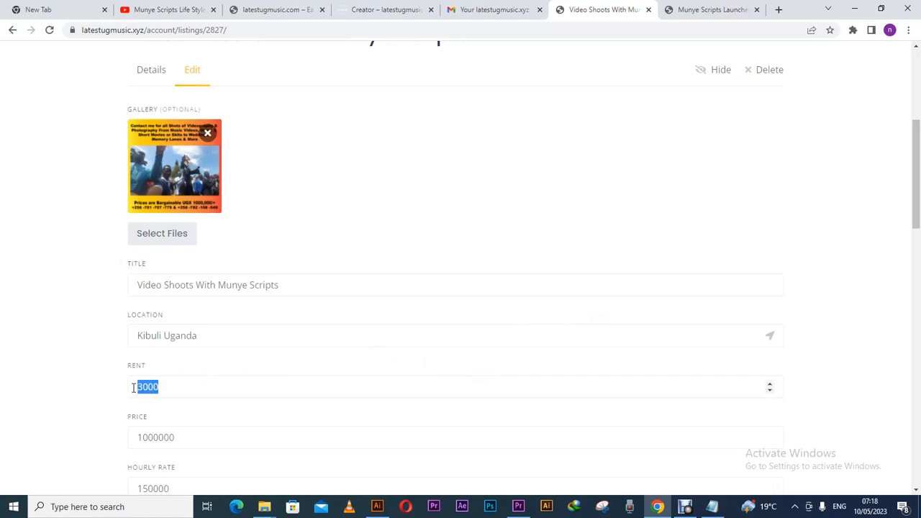
pyautogui.write('250000')
# Save the listing changes.
pyautogui.moveTo(916, 214); pyautogui.dragTo(911, 384)
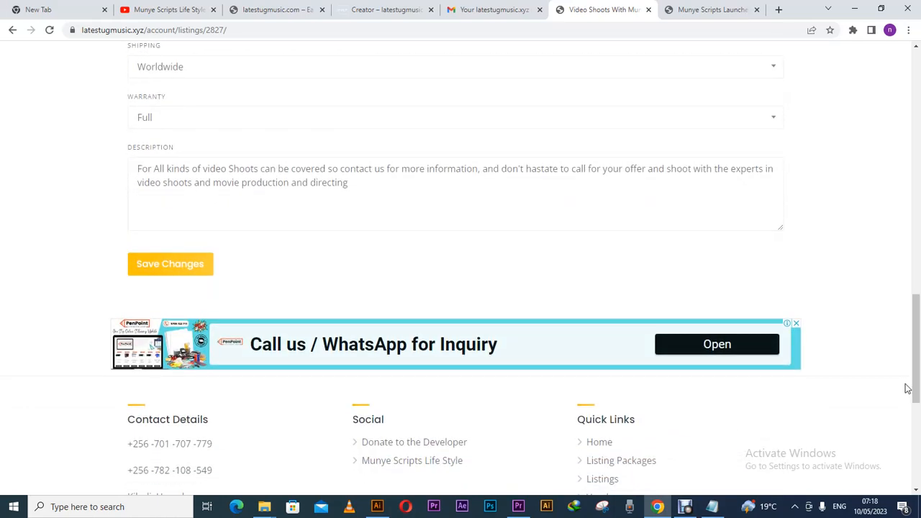
pyautogui.click(173, 267)
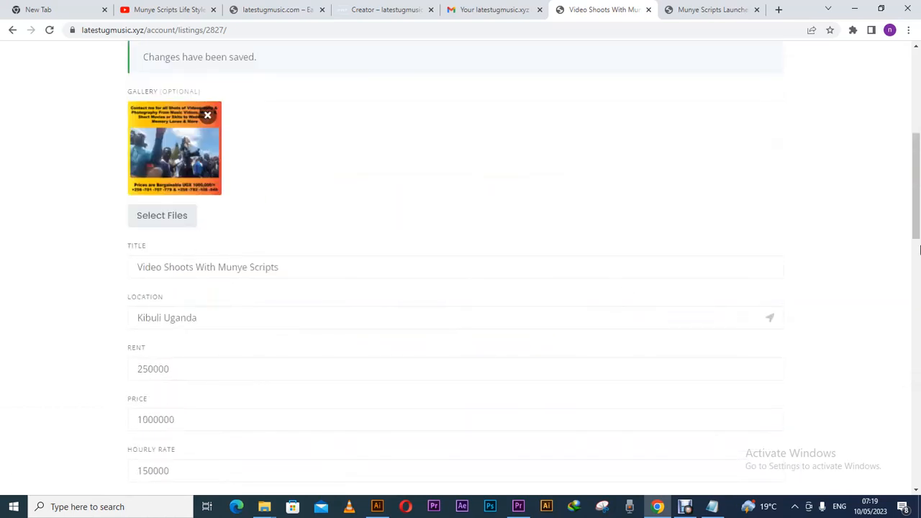
pyautogui.moveTo(918, 218); pyautogui.dragTo(900, 118)
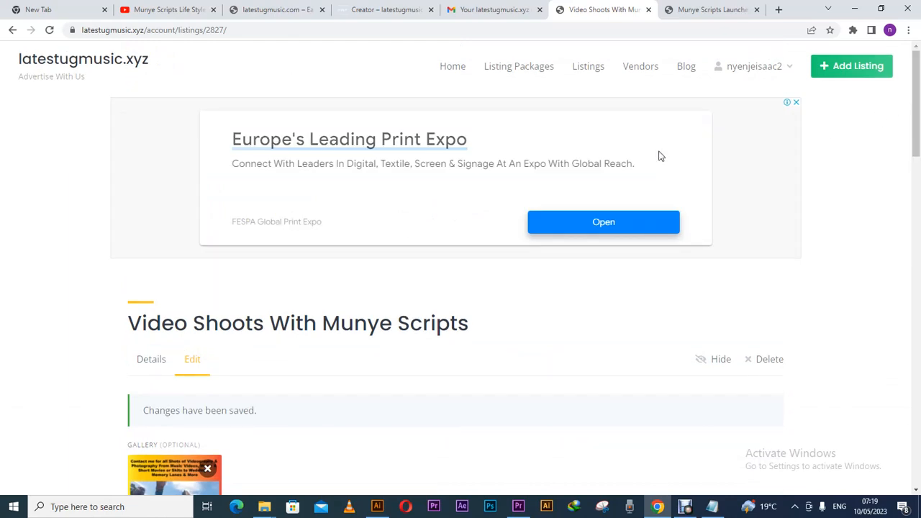
# Go to the public listings page, dismiss the ad overlay and scroll the listings.
pyautogui.click(598, 75)
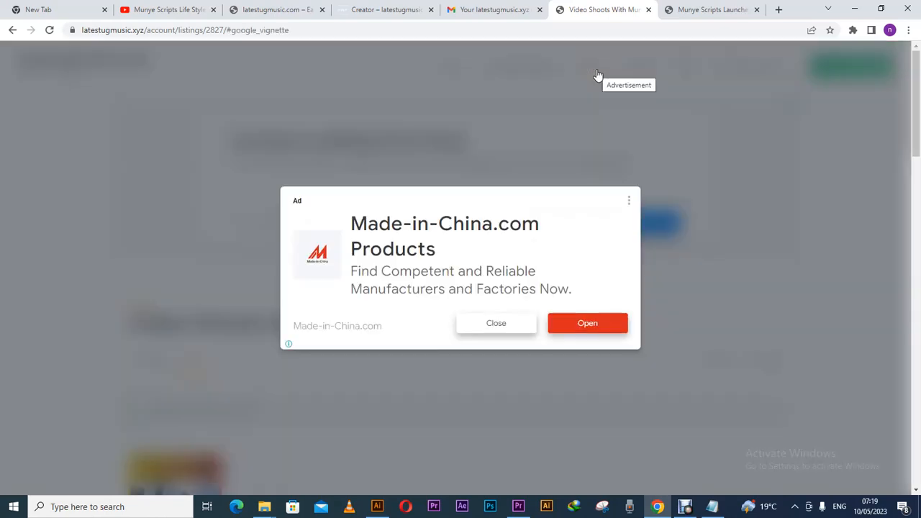
pyautogui.click(517, 328)
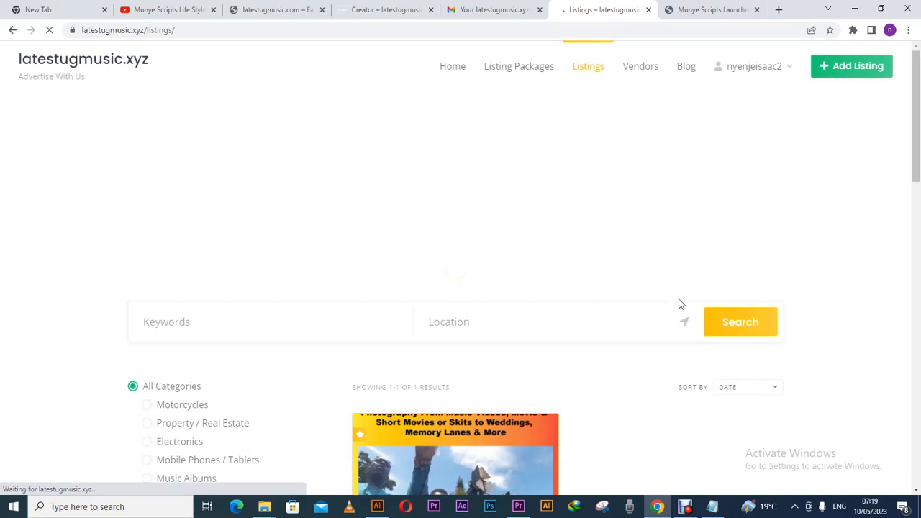
pyautogui.moveTo(917, 175); pyautogui.dragTo(917, 298)
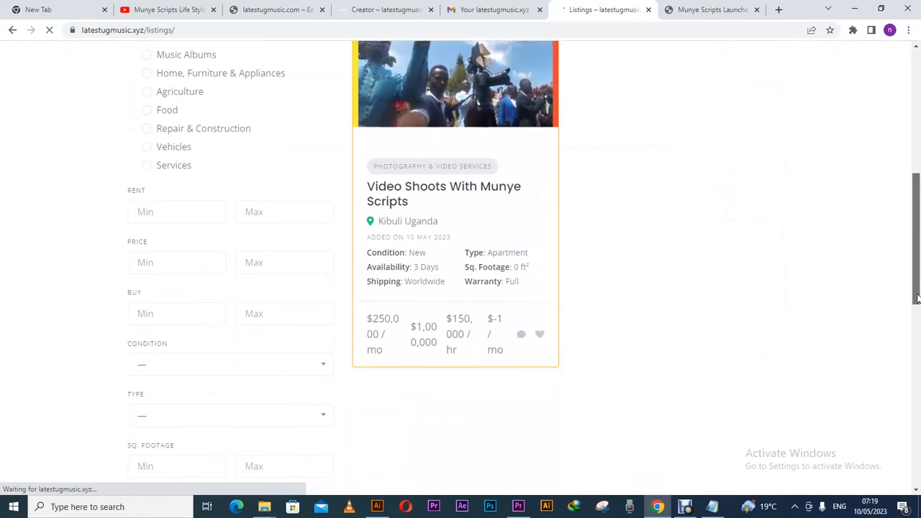
pyautogui.moveTo(917, 299); pyautogui.dragTo(916, 295)
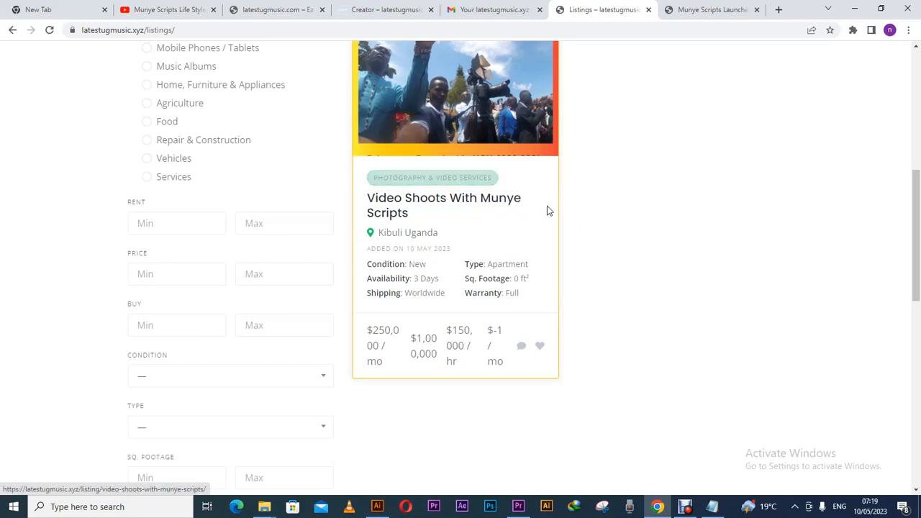
pyautogui.moveTo(917, 220); pyautogui.dragTo(912, 173)
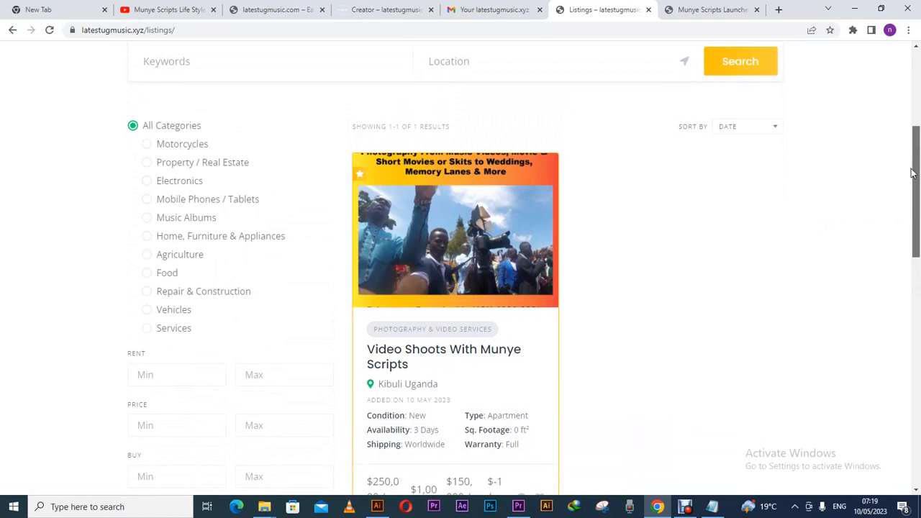
pyautogui.moveTo(912, 173); pyautogui.dragTo(918, 469)
pyautogui.moveTo(913, 423); pyautogui.dragTo(902, 97)
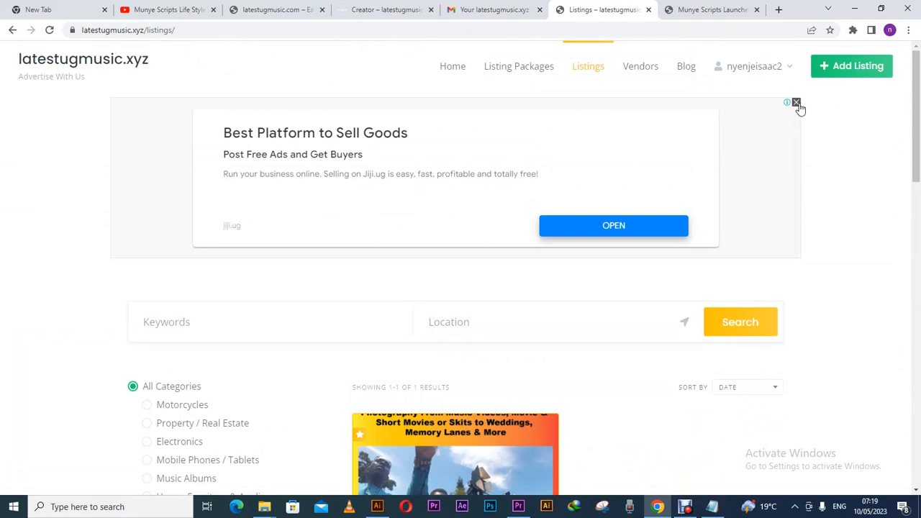
# Close the advert, reload the listings page and open the video-shoots listing.
pyautogui.click(797, 103)
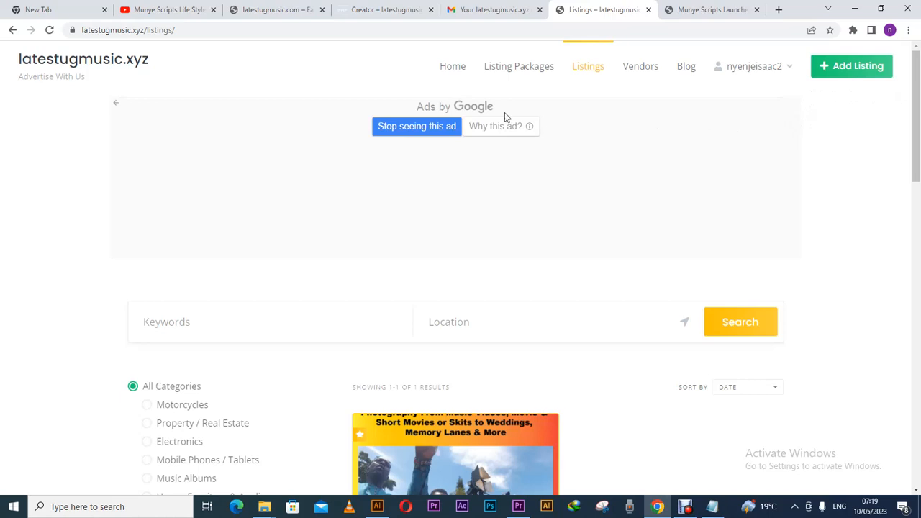
pyautogui.click(50, 30)
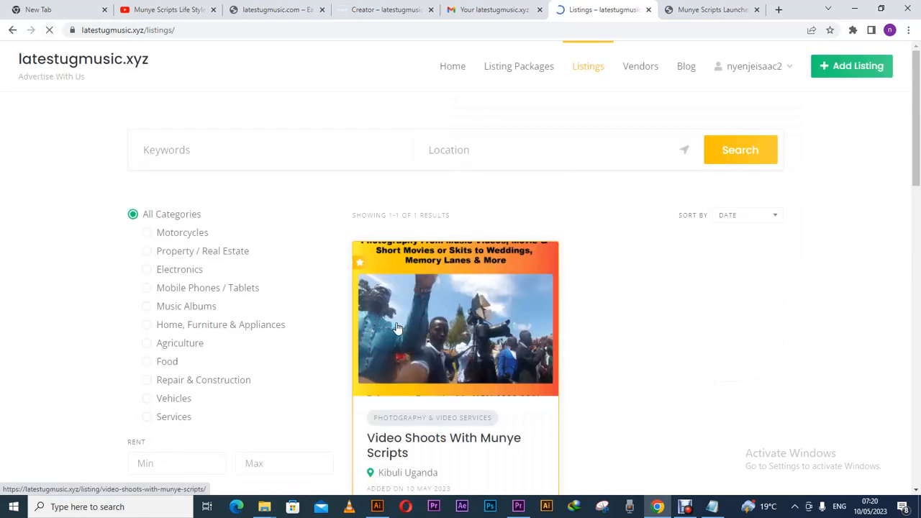
pyautogui.click(443, 307)
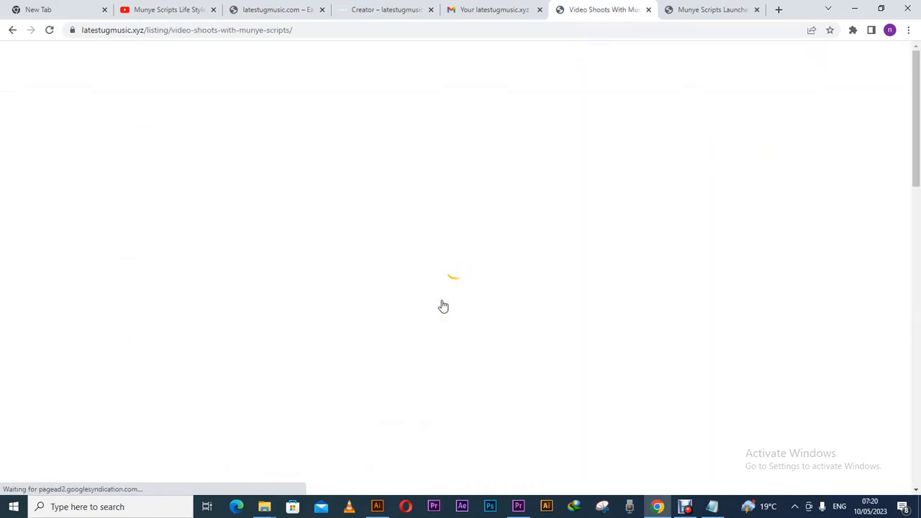
# Open a new Incognito window, then minimize it to return to the listing.
pyautogui.click(908, 29)
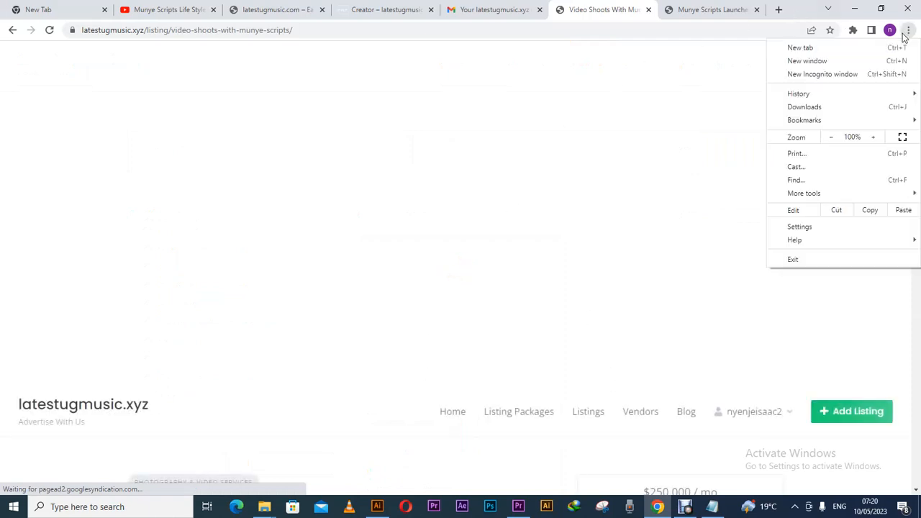
pyautogui.click(828, 75)
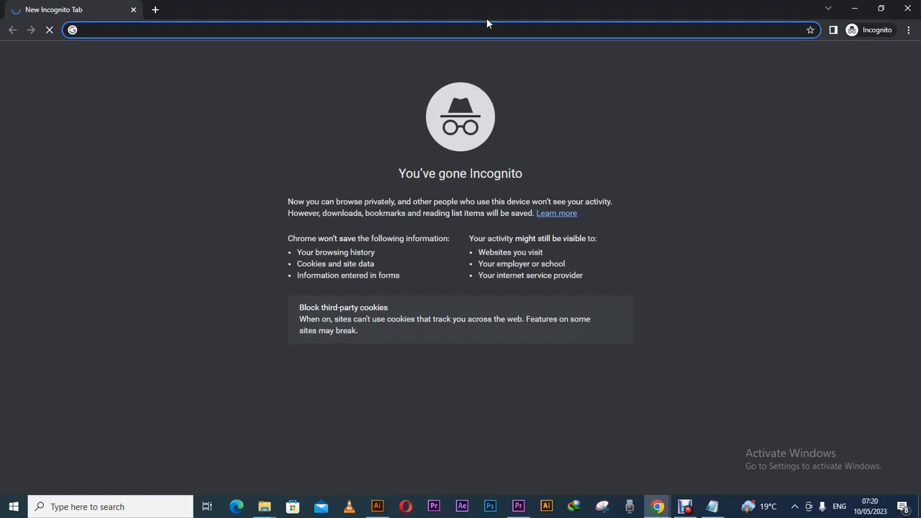
pyautogui.rightClick(354, 33)
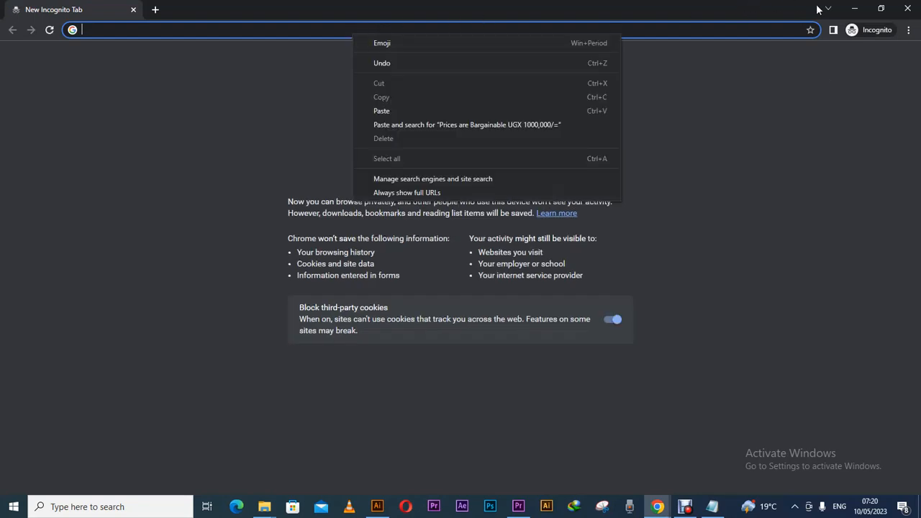
pyautogui.click(855, 14)
pyautogui.click(855, 15)
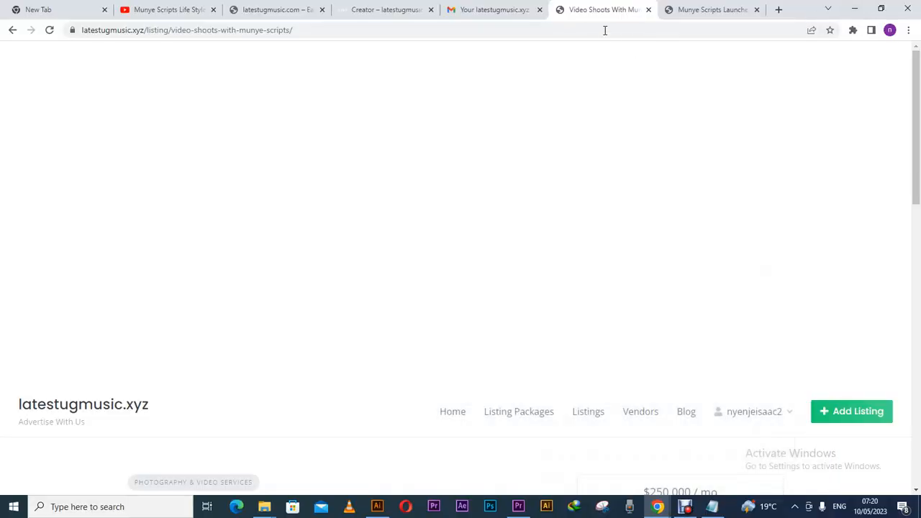
# Copy the site's address from the listing page and bring the Incognito window back.
pyautogui.moveTo(917, 189); pyautogui.dragTo(885, 243)
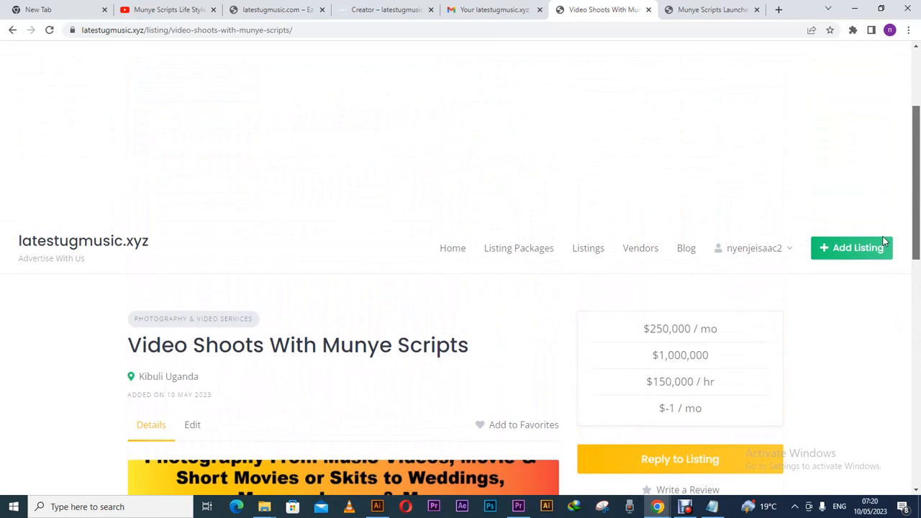
pyautogui.moveTo(884, 242); pyautogui.dragTo(845, 99)
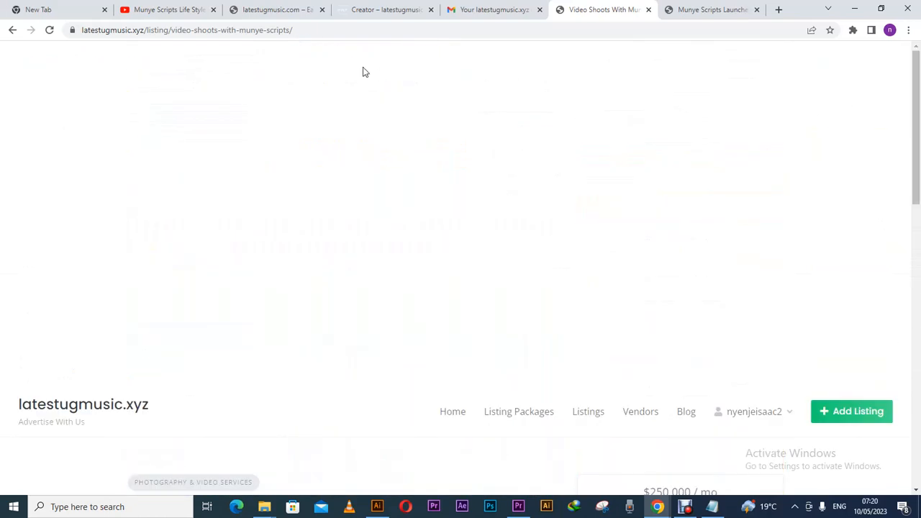
pyautogui.moveTo(145, 31); pyautogui.dragTo(70, 36)
pyautogui.hotkey('ctrl', 'c')
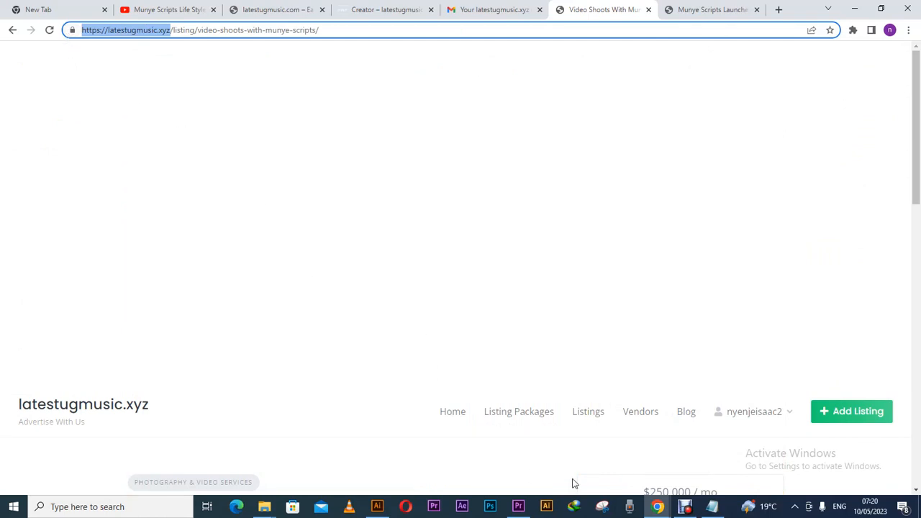
pyautogui.click(658, 506)
pyautogui.click(690, 471)
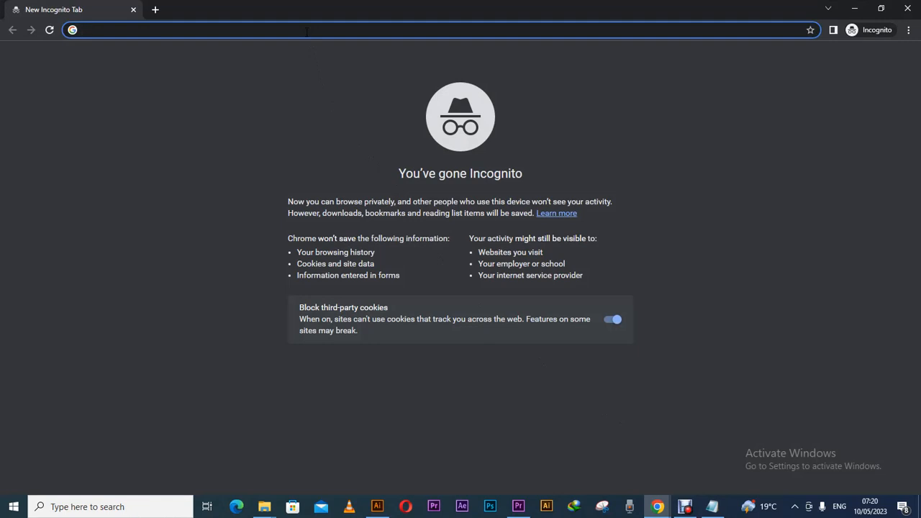
# Paste the site address into the Incognito window and load the home page.
pyautogui.hotkey('ctrl', 'v')
pyautogui.press('Return')
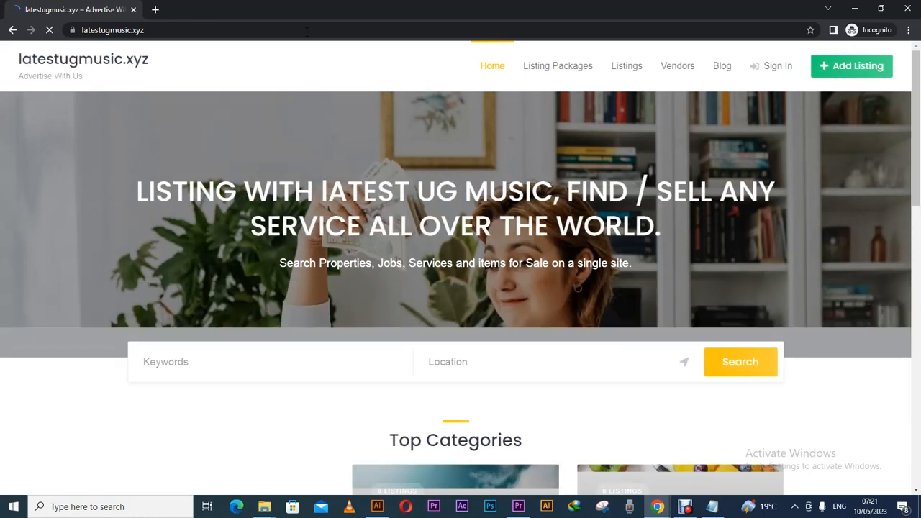
pyautogui.moveTo(917, 194); pyautogui.dragTo(905, 240)
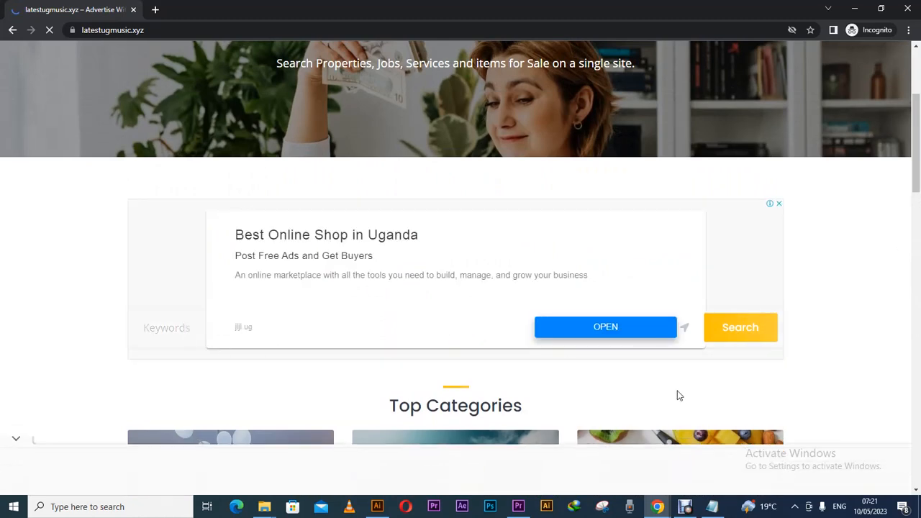
pyautogui.moveTo(916, 202)
pyautogui.mouseDown()
pyautogui.moveTo(919, 433)
pyautogui.moveTo(908, 215)
pyautogui.mouseUp()
pyautogui.moveTo(918, 180); pyautogui.dragTo(915, 149)
# Close the ads, reload the home page and scroll through Recent Listings.
pyautogui.click(779, 175)
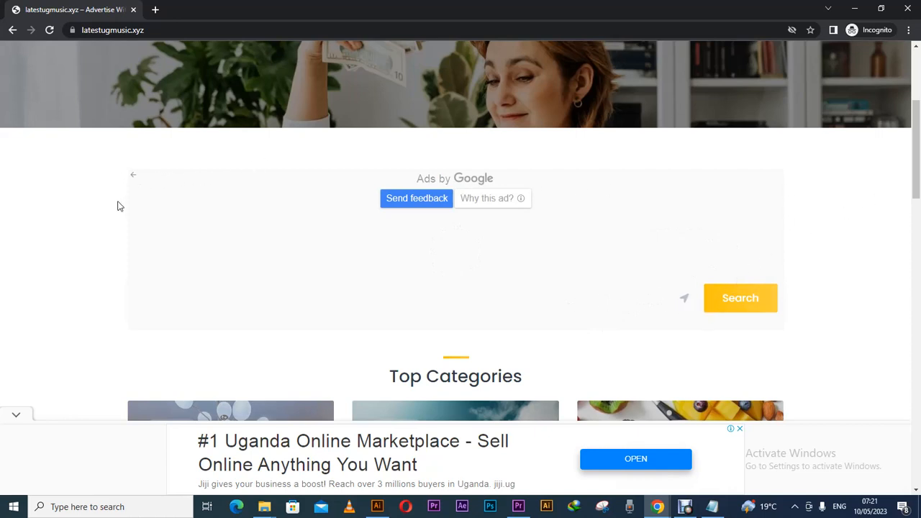
pyautogui.click(16, 415)
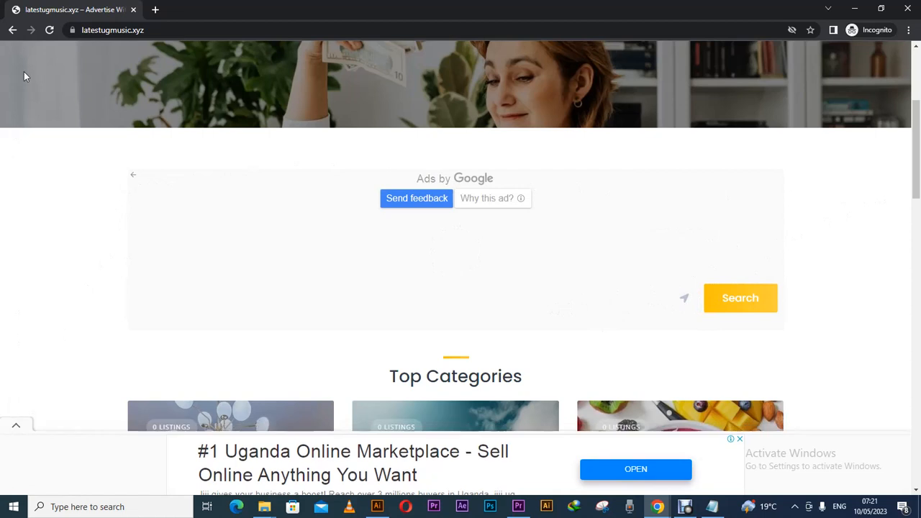
pyautogui.click(49, 30)
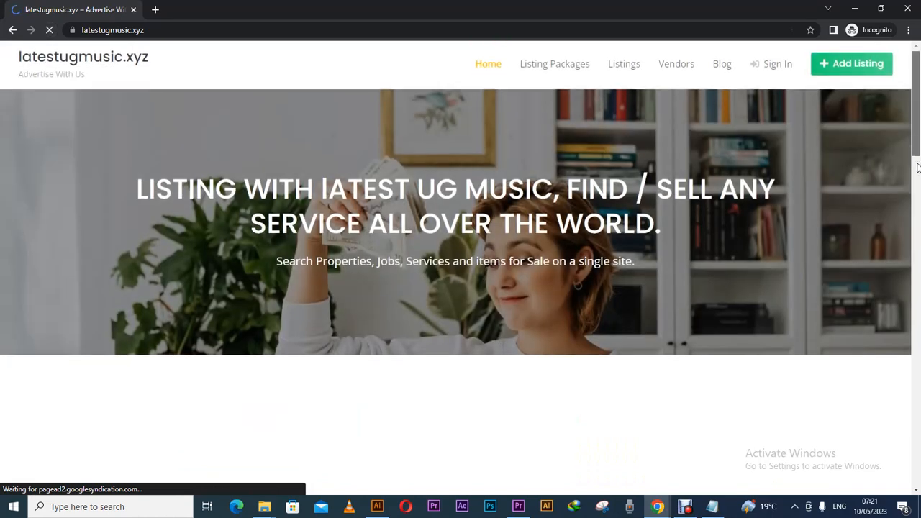
pyautogui.moveTo(918, 144); pyautogui.dragTo(918, 197)
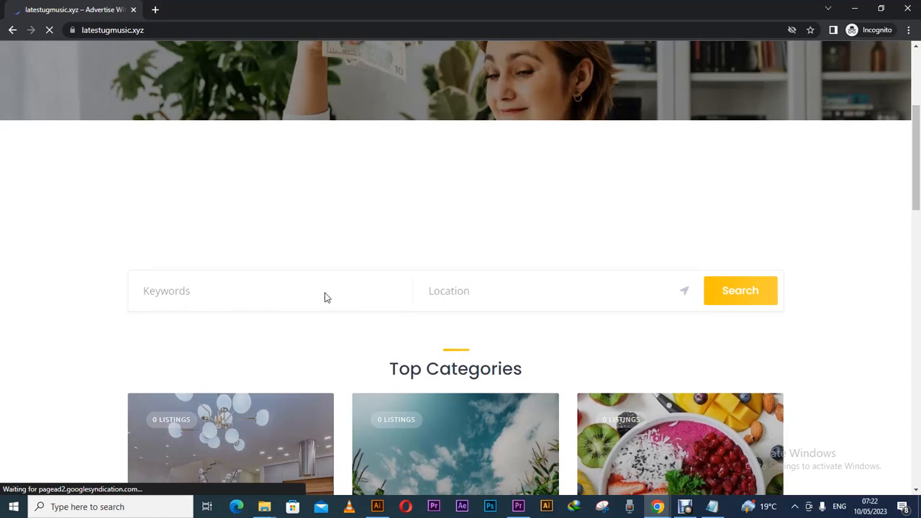
pyautogui.moveTo(915, 200); pyautogui.dragTo(898, 370)
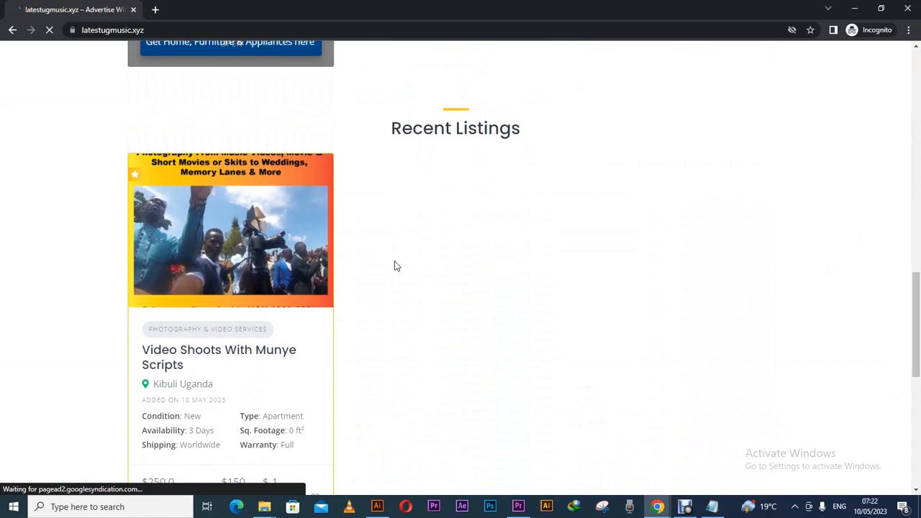
pyautogui.moveTo(917, 287); pyautogui.dragTo(874, 126)
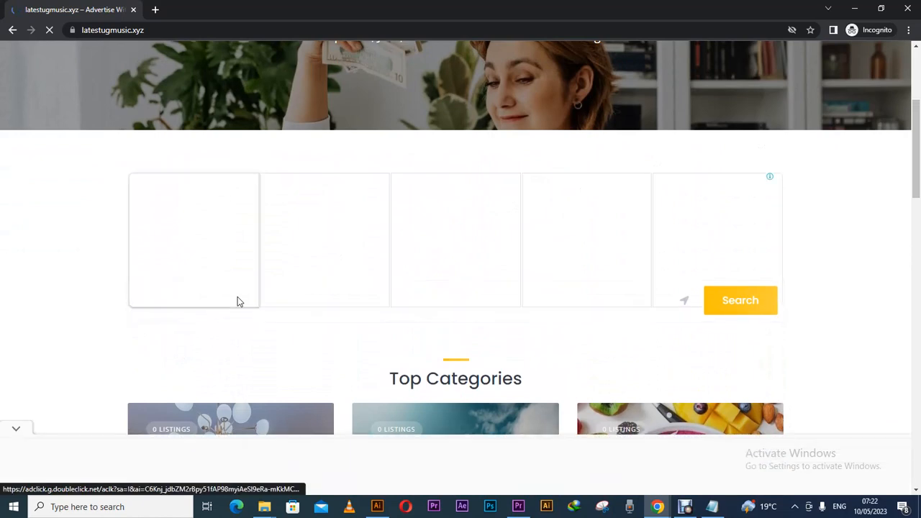
pyautogui.moveTo(917, 147); pyautogui.dragTo(899, 210)
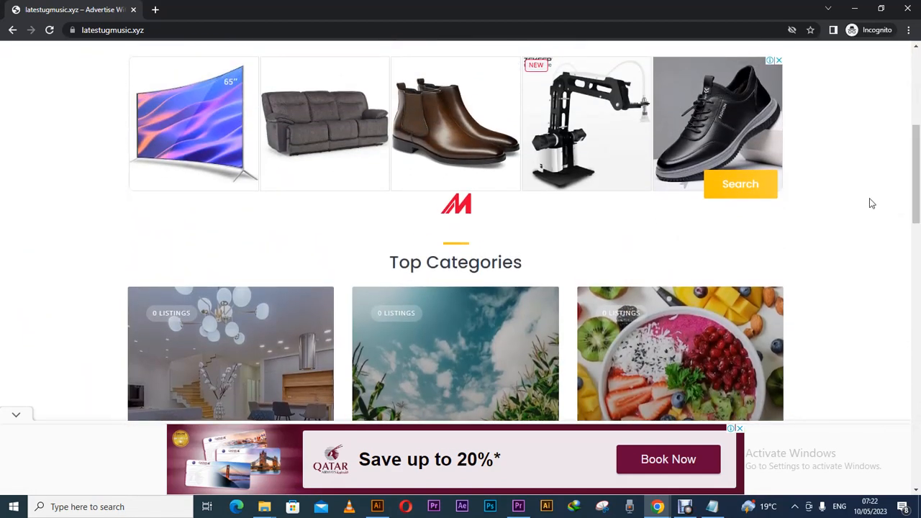
pyautogui.click(757, 195)
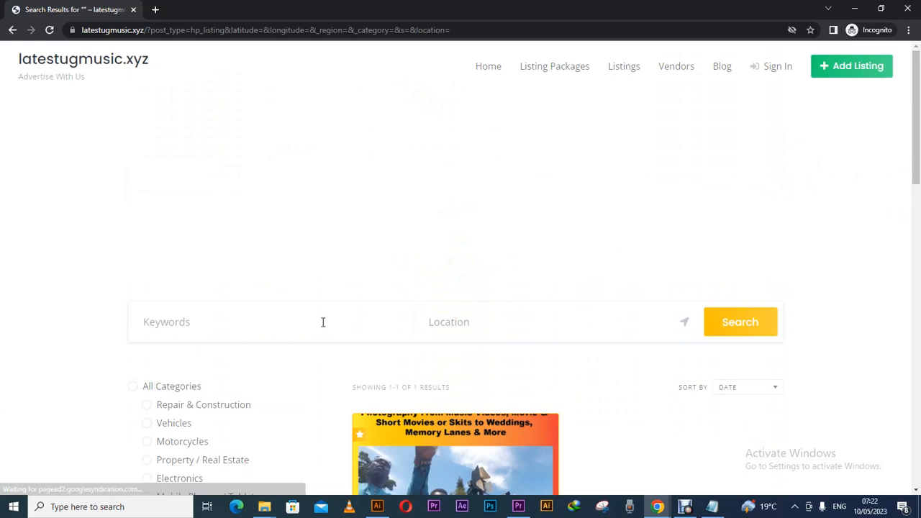
# Search for 'videography' listings in kibuli.
pyautogui.click(323, 322)
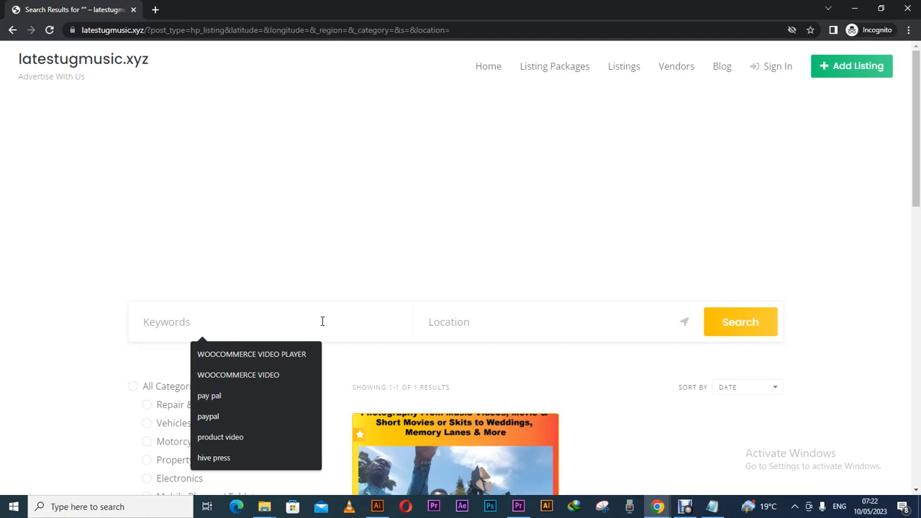
pyautogui.write('vi')
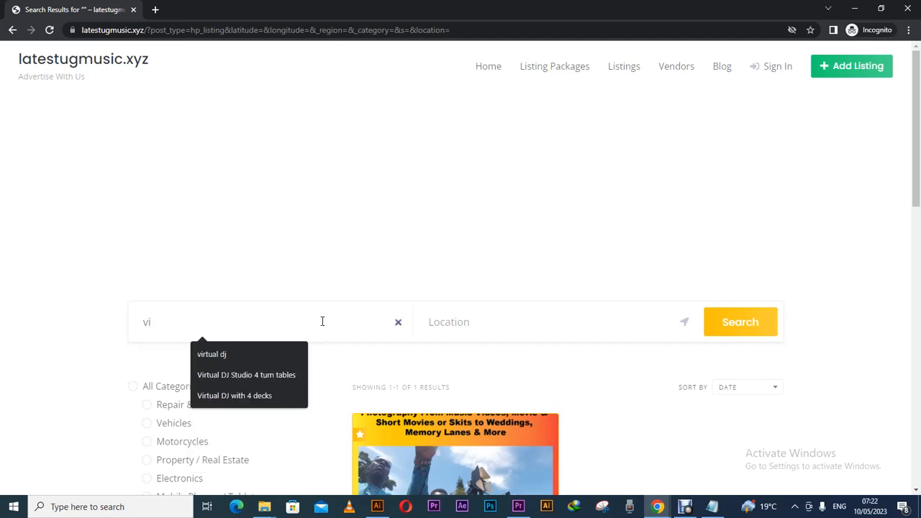
pyautogui.write('deography')
pyautogui.click(446, 324)
pyautogui.write('kibuli')
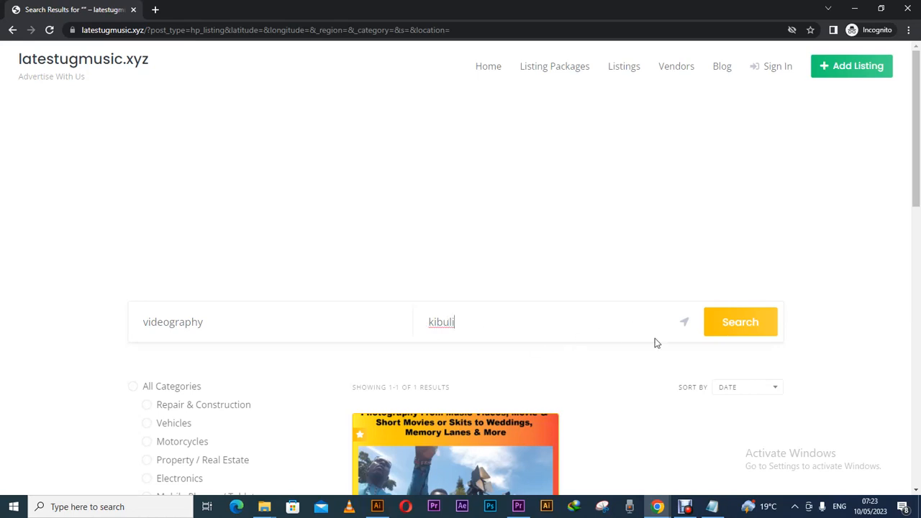
pyautogui.click(726, 331)
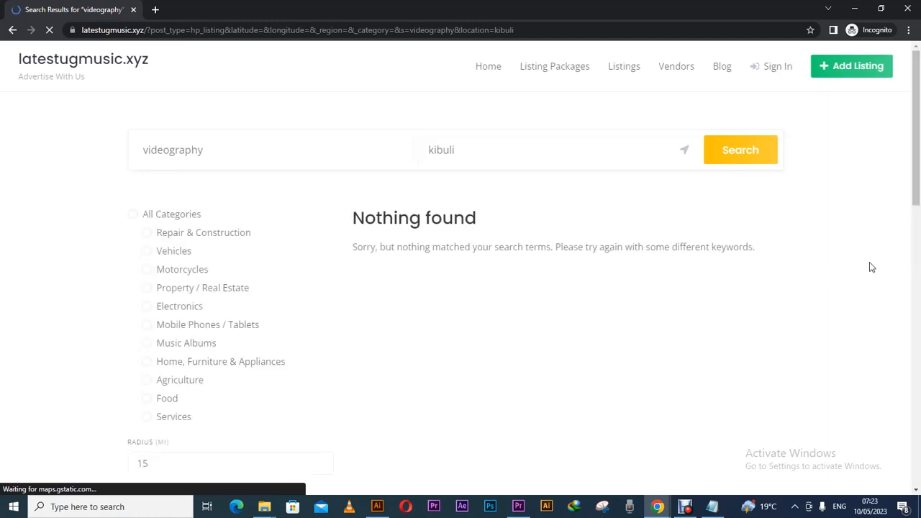
# Return to the results and open the Video Shoots With Munye Scripts card.
pyautogui.moveTo(917, 200)
pyautogui.mouseDown()
pyautogui.moveTo(918, 430)
pyautogui.moveTo(918, 193)
pyautogui.mouseUp()
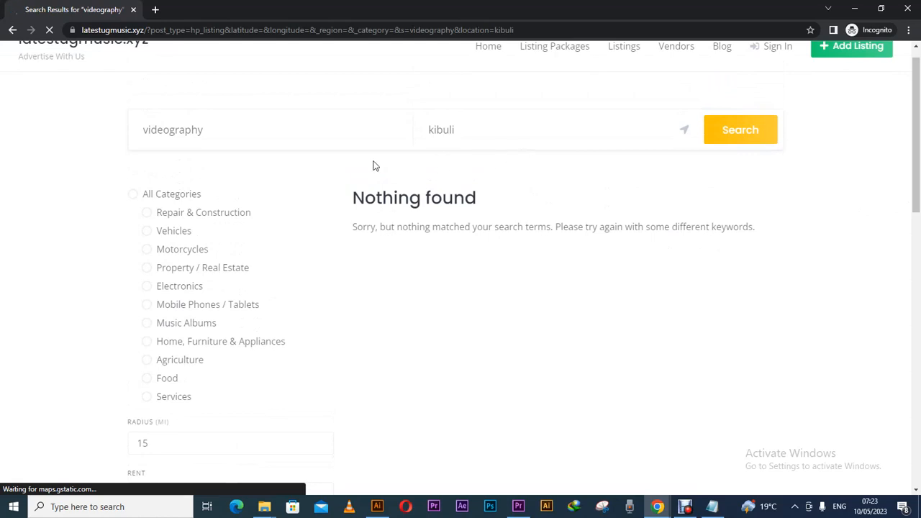
pyautogui.click(255, 137)
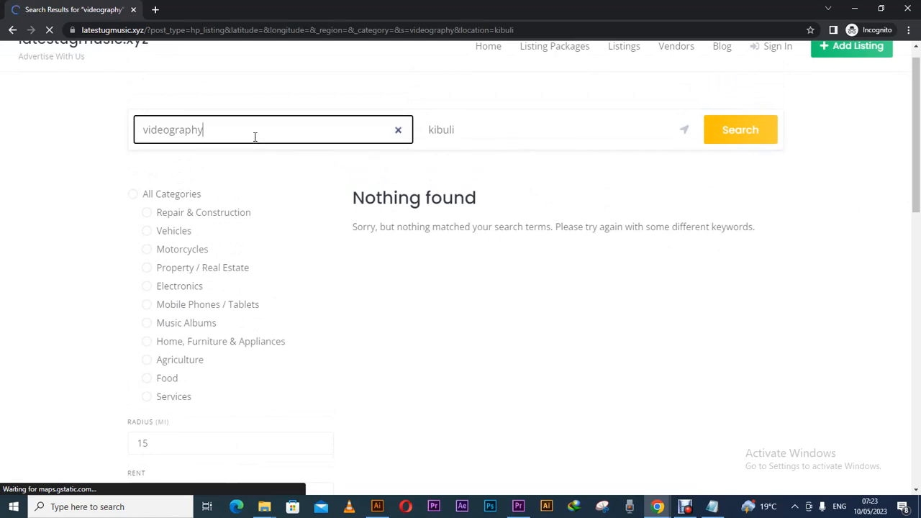
pyautogui.press('BackSpace')
pyautogui.press('BackSpace')
pyautogui.press('BackSpace')
pyautogui.press('BackSpace')
pyautogui.press('BackSpace')
pyautogui.press('BackSpace')
pyautogui.press('BackSpace')
pyautogui.press('BackSpace')
pyautogui.press('BackSpace')
pyautogui.press('BackSpace')
pyautogui.click(13, 31)
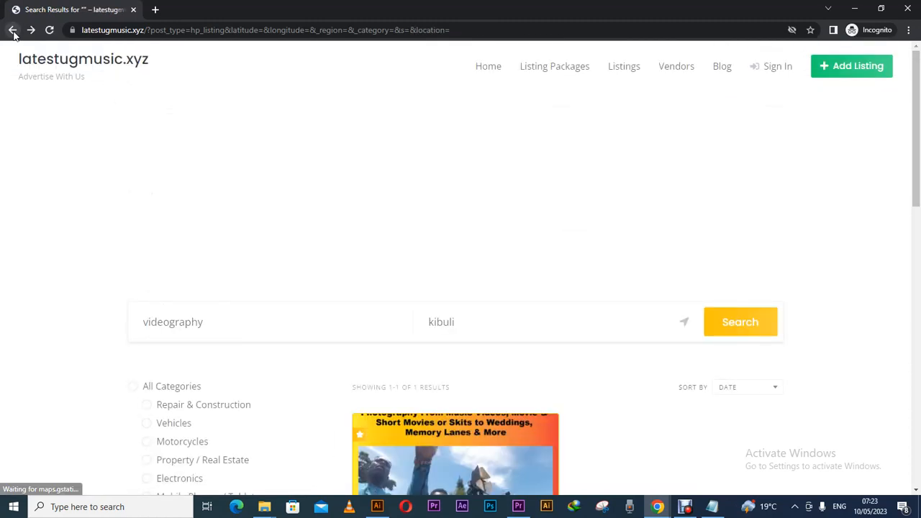
pyautogui.moveTo(916, 210); pyautogui.dragTo(916, 302)
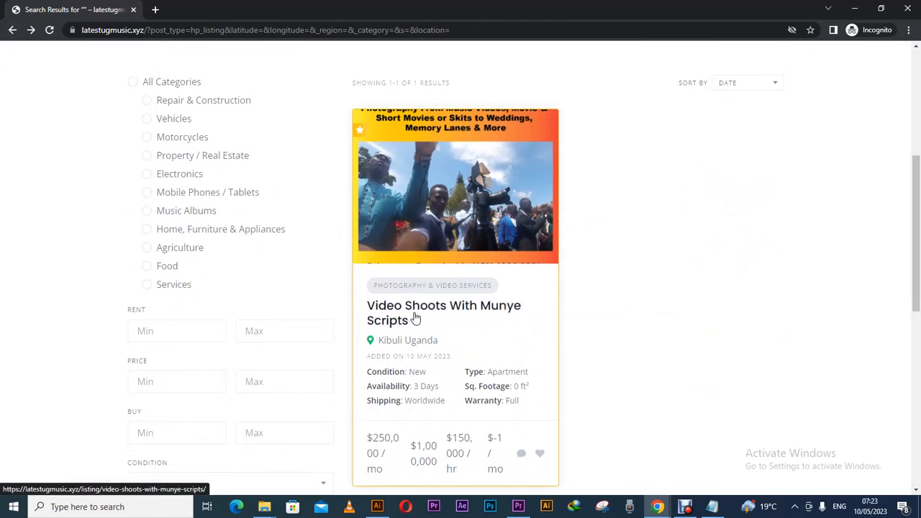
pyautogui.moveTo(920, 264); pyautogui.dragTo(919, 211)
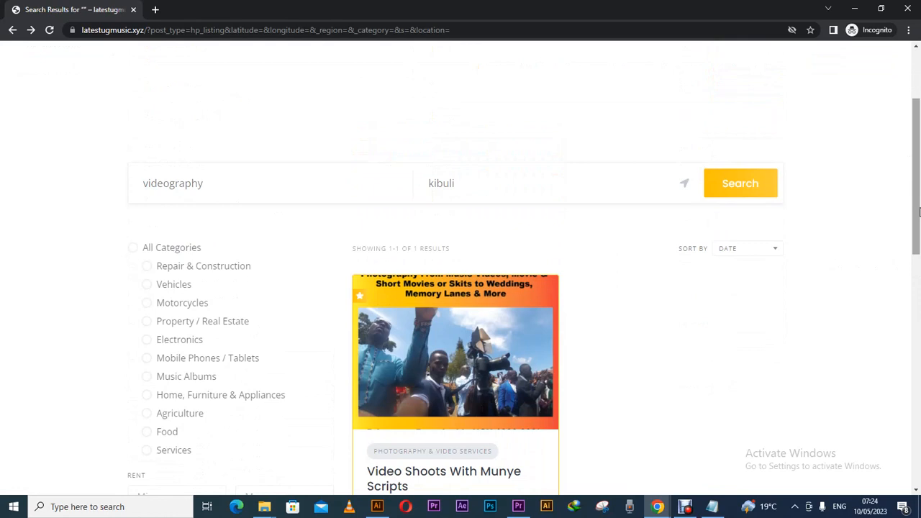
pyautogui.moveTo(920, 204); pyautogui.dragTo(914, 264)
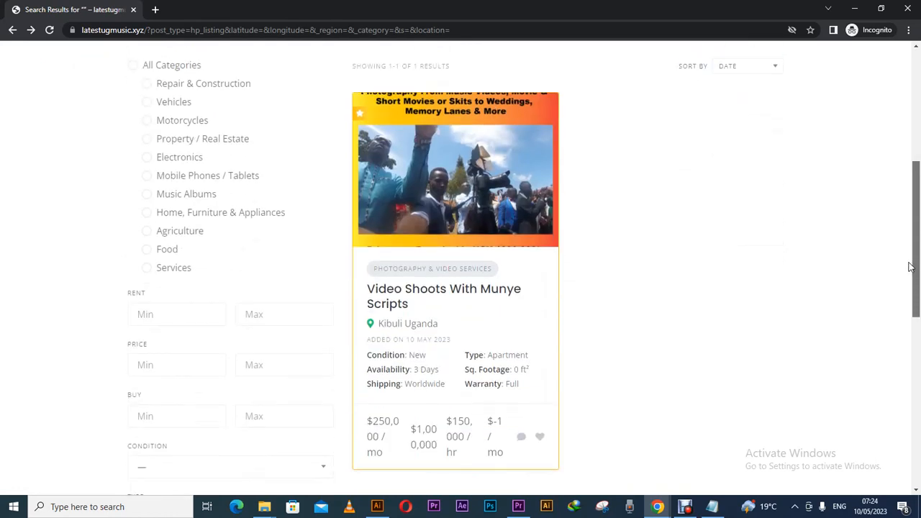
pyautogui.click(476, 190)
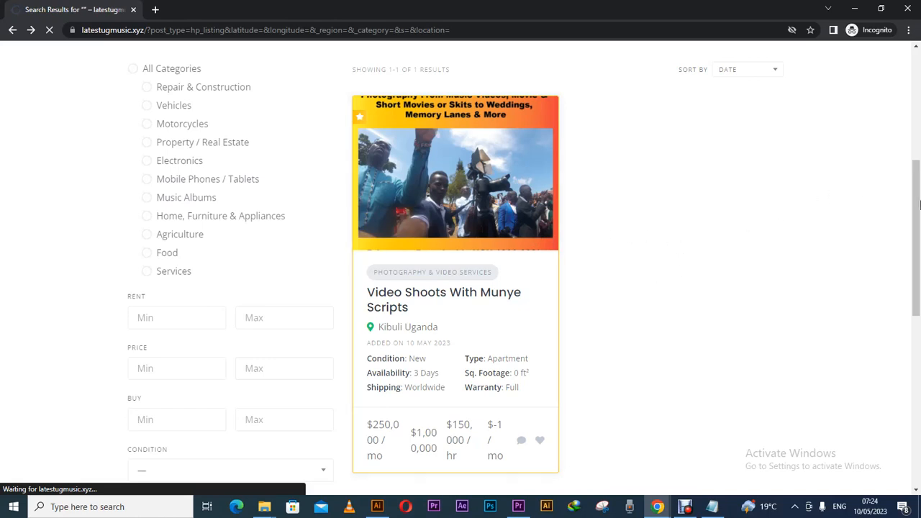
# Review the listing's new banner, condition and description, then open the vendor's profile.
pyautogui.moveTo(918, 205); pyautogui.dragTo(916, 241)
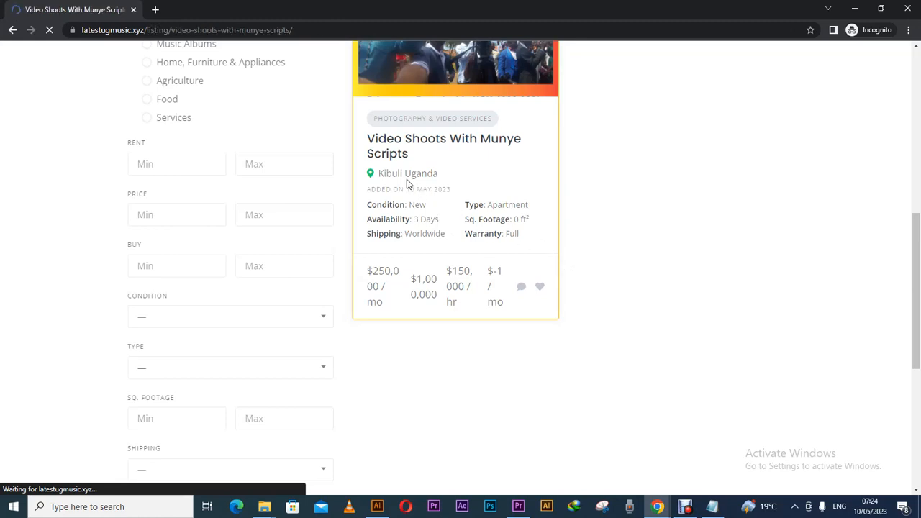
pyautogui.moveTo(910, 156); pyautogui.dragTo(919, 249)
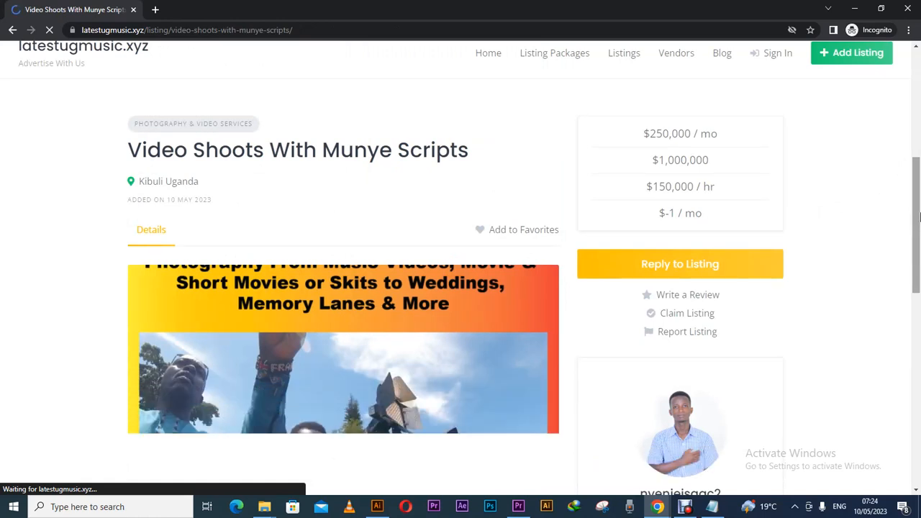
pyautogui.scroll(-3, 744, 207)
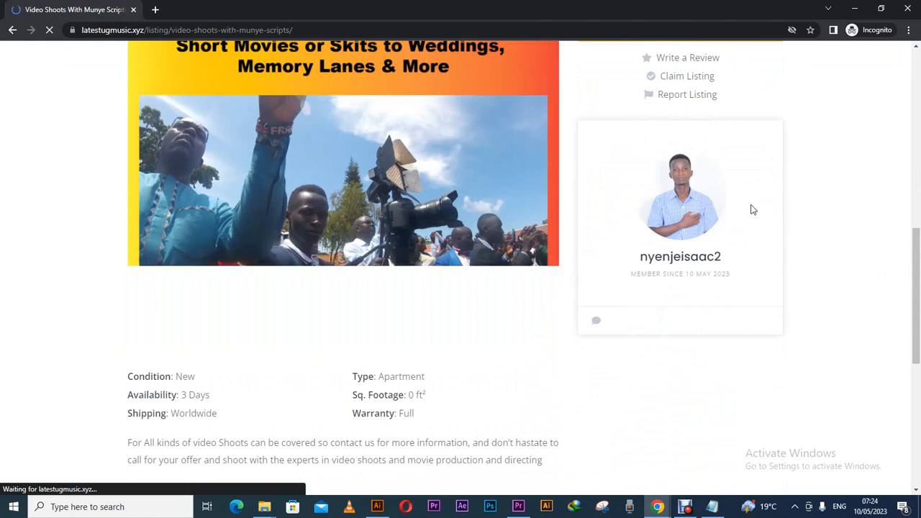
pyautogui.moveTo(914, 269); pyautogui.dragTo(897, 209)
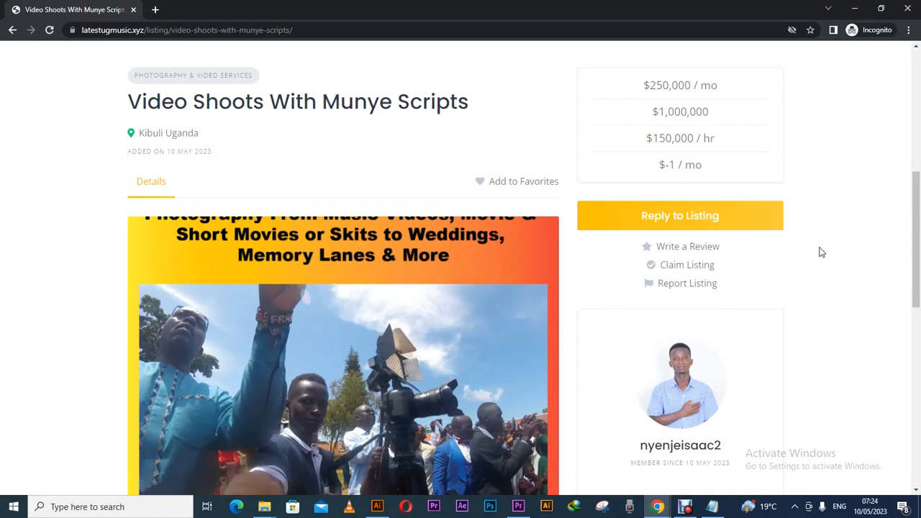
pyautogui.moveTo(917, 219); pyautogui.dragTo(919, 286)
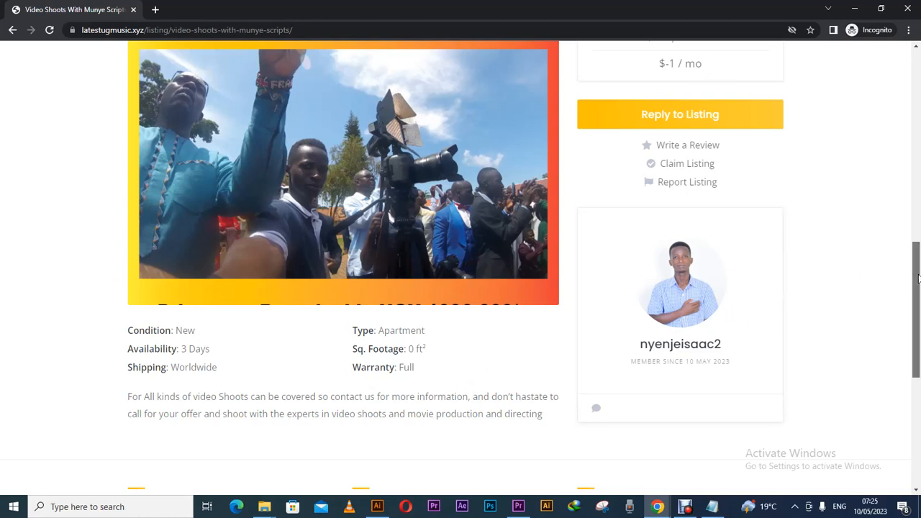
pyautogui.scroll(4, 903, 237)
pyautogui.scroll(1, 910, 194)
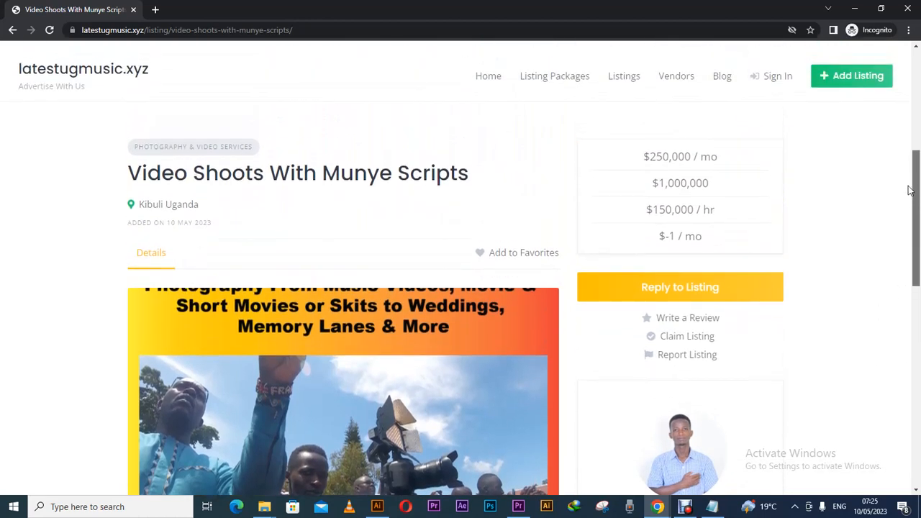
pyautogui.moveTo(908, 188); pyautogui.dragTo(902, 339)
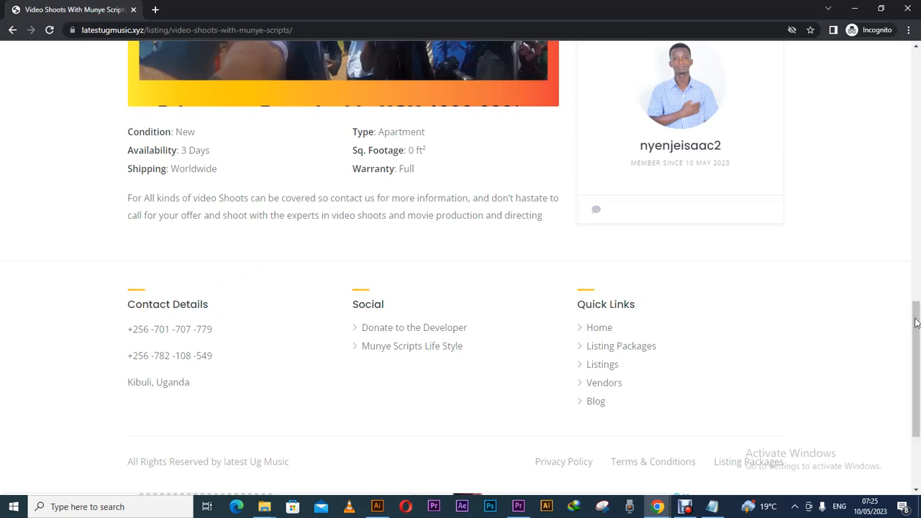
pyautogui.scroll(3, 759, 286)
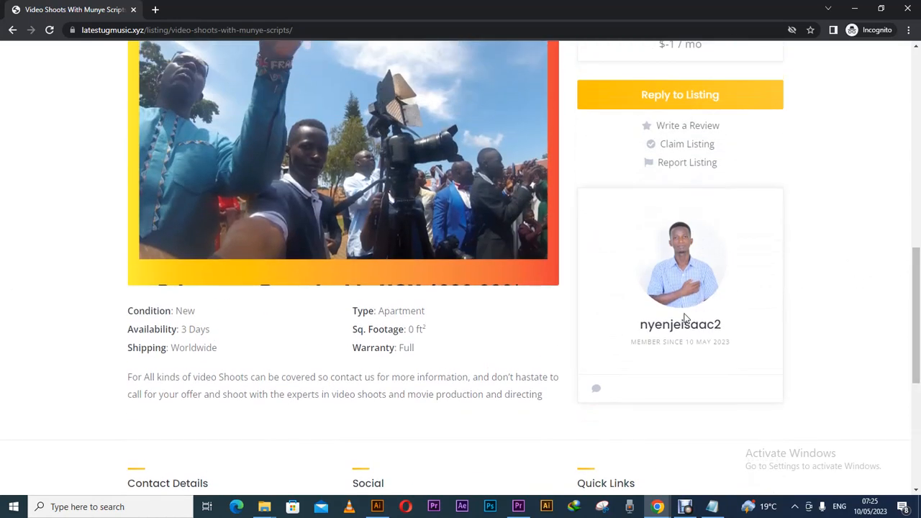
pyautogui.click(683, 325)
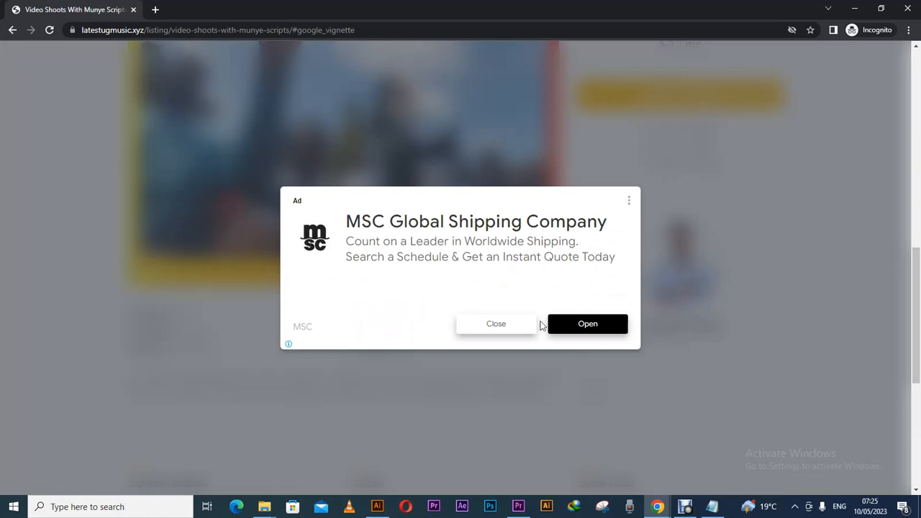
# Dismiss the advert, try Send Message, then close the Sign In dialog without signing in.
pyautogui.click(514, 323)
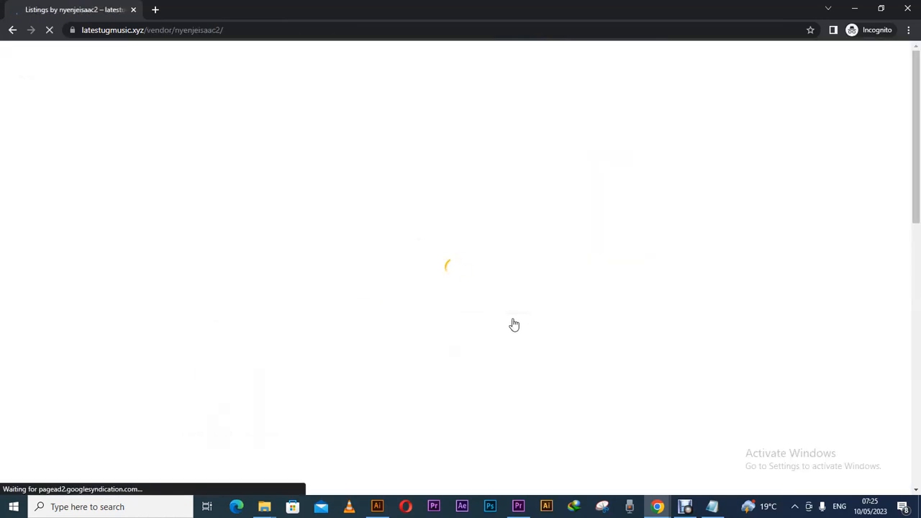
pyautogui.moveTo(910, 204); pyautogui.dragTo(908, 323)
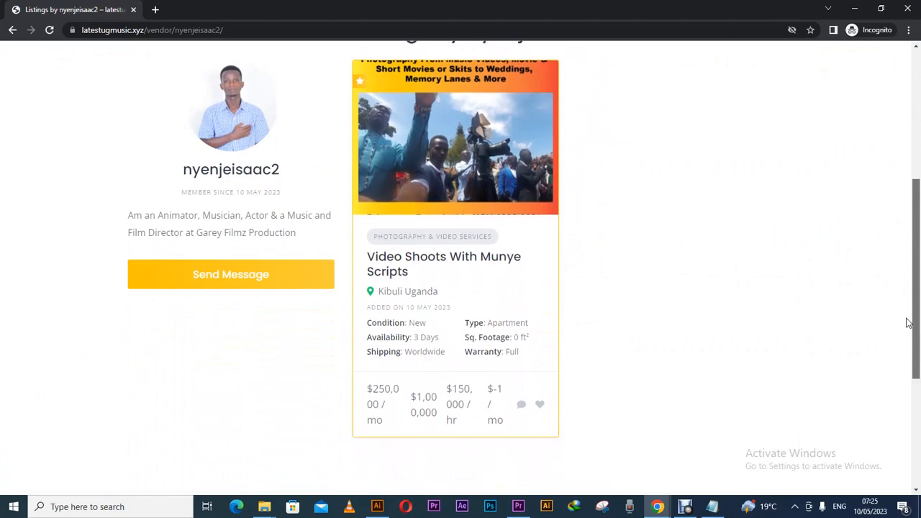
pyautogui.click(287, 278)
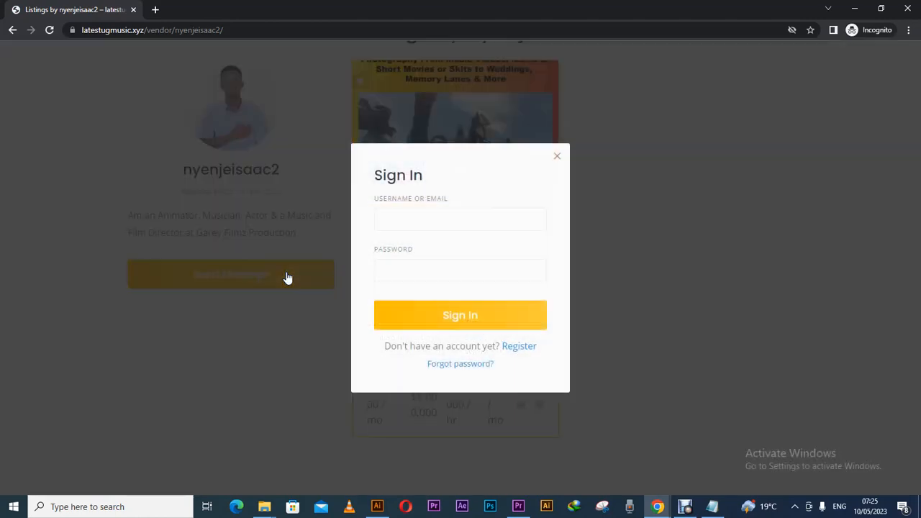
pyautogui.click(414, 222)
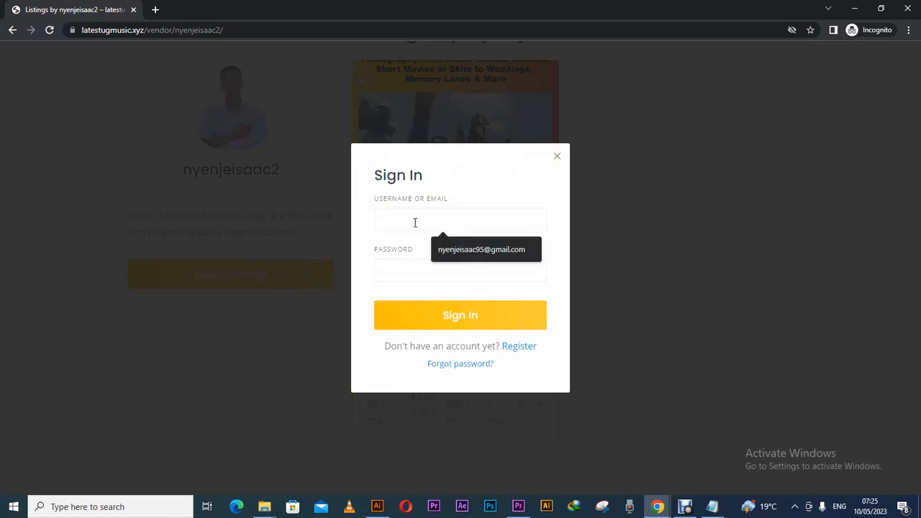
pyautogui.click(473, 253)
pyautogui.click(416, 278)
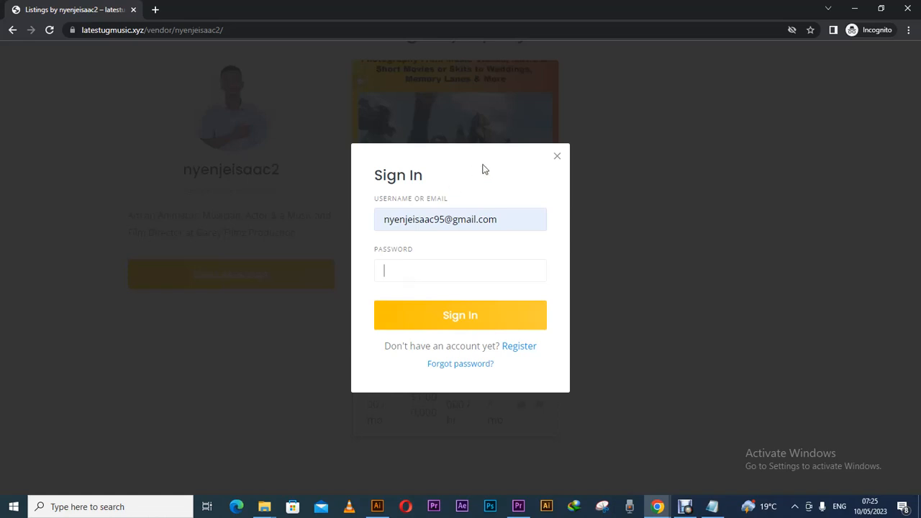
pyautogui.click(556, 157)
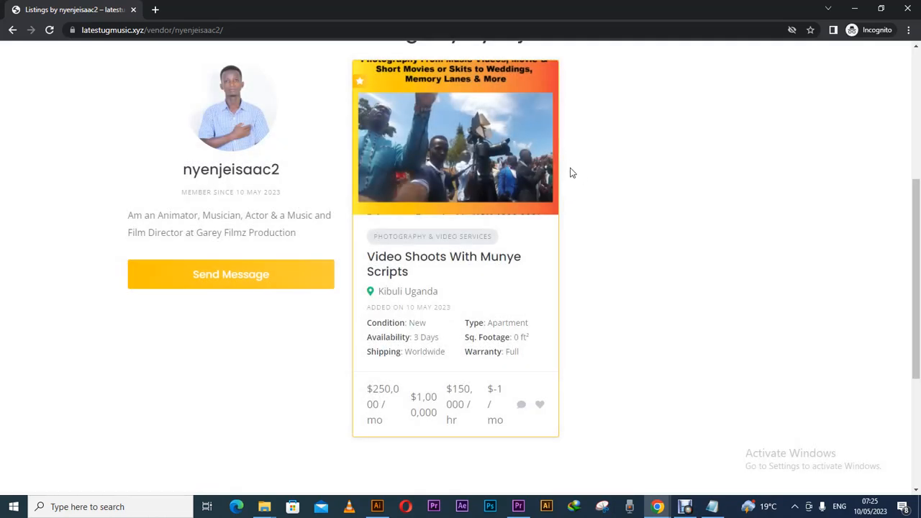
pyautogui.scroll(2, 913, 205)
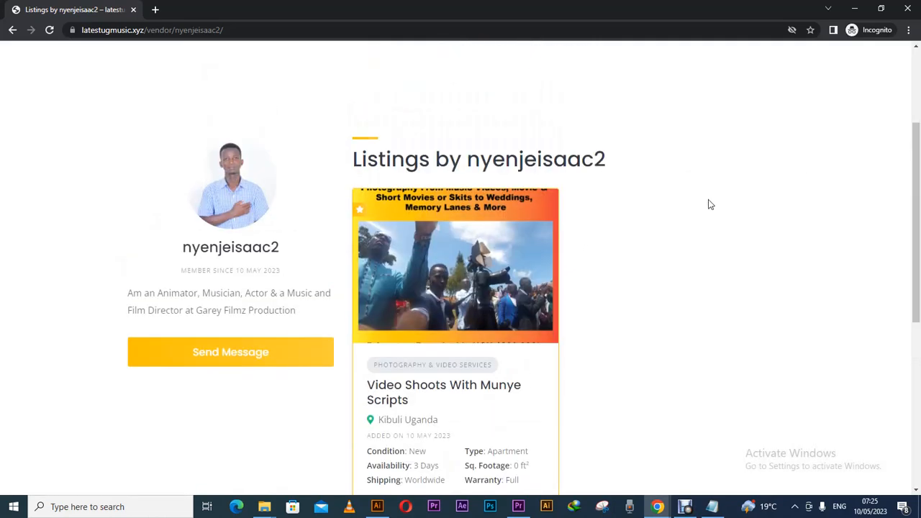
# Review the Video Shoots With Munye Scripts listing and footer logged out, then close the incognito window.
pyautogui.click(492, 251)
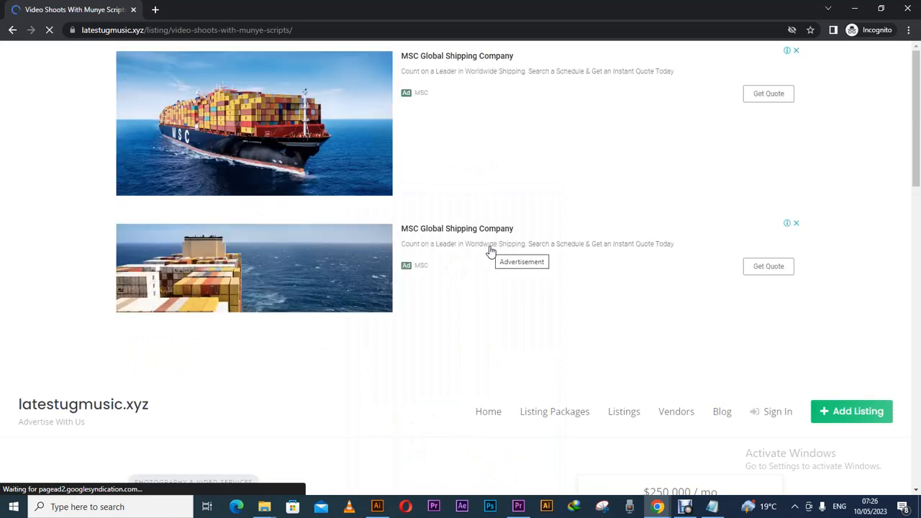
pyautogui.moveTo(918, 182); pyautogui.dragTo(912, 352)
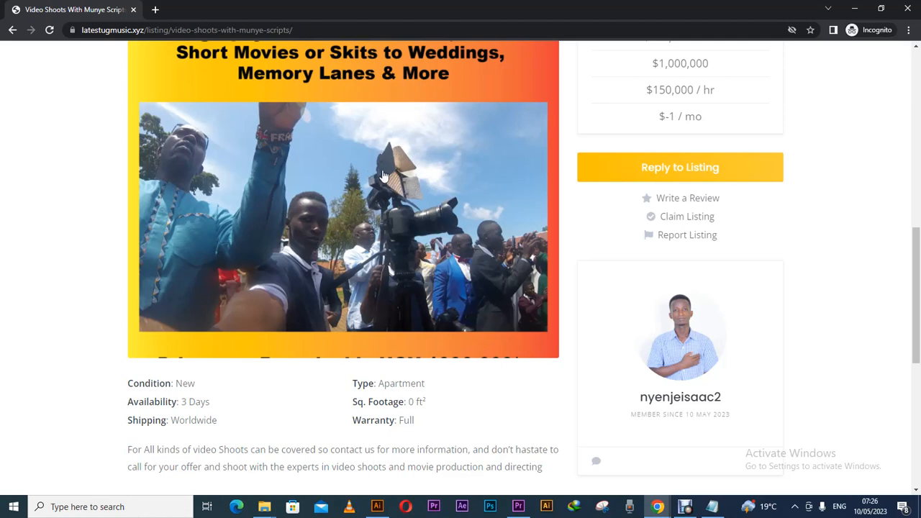
pyautogui.scroll(-4, 915, 262)
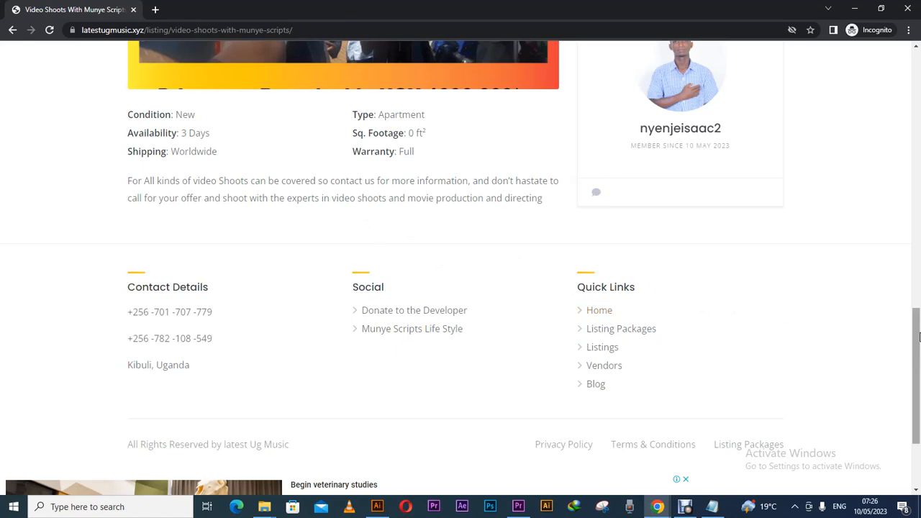
pyautogui.scroll(-2, 919, 410)
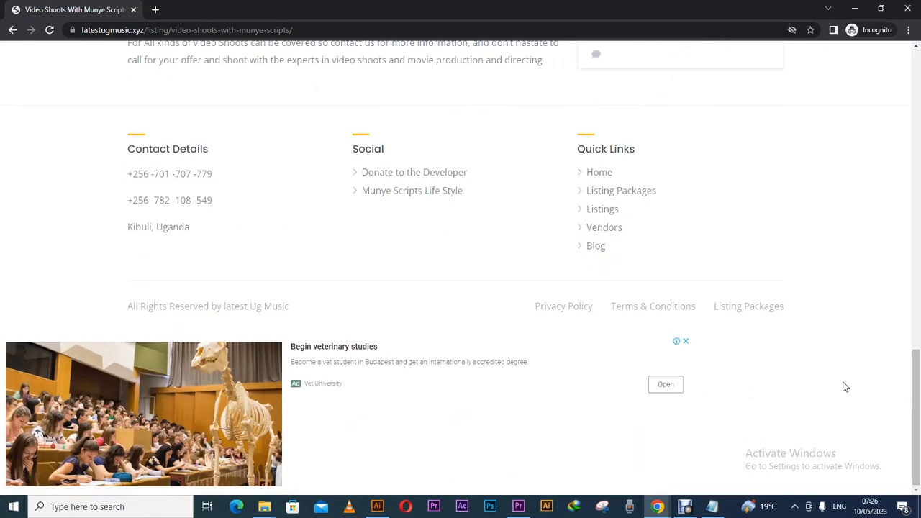
pyautogui.scroll(10, 911, 350)
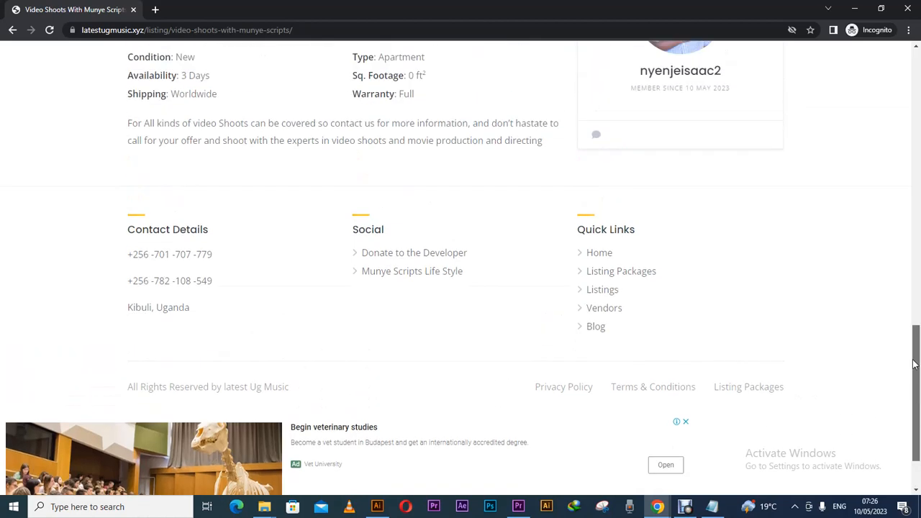
pyautogui.scroll(5, 902, 164)
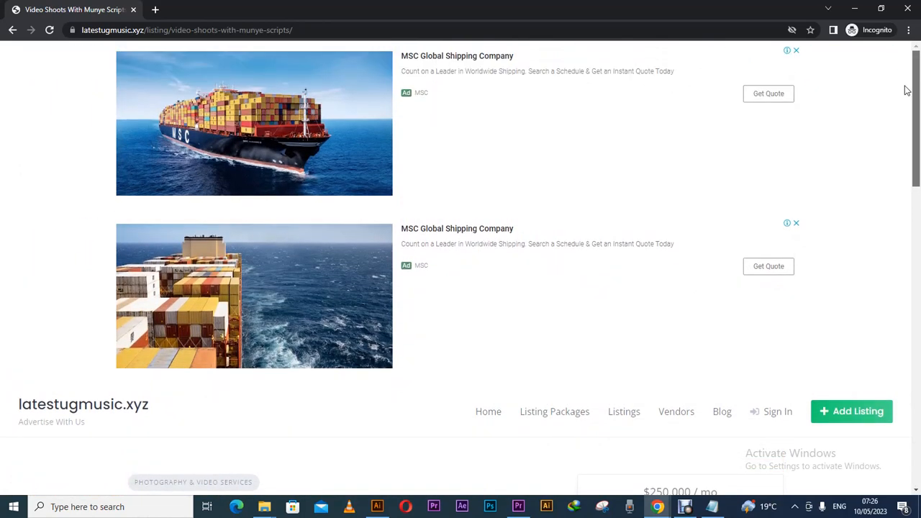
pyautogui.scroll(-6, 904, 101)
pyautogui.scroll(-2, 899, 249)
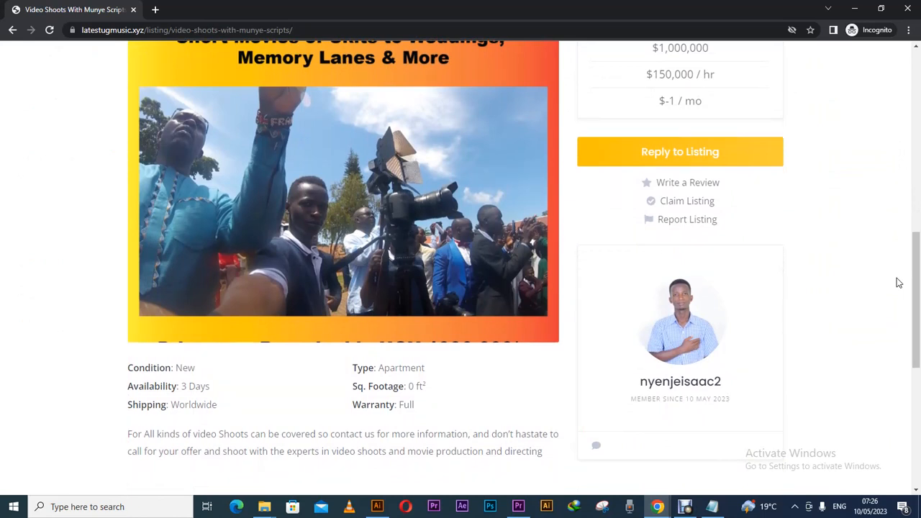
pyautogui.click(908, 9)
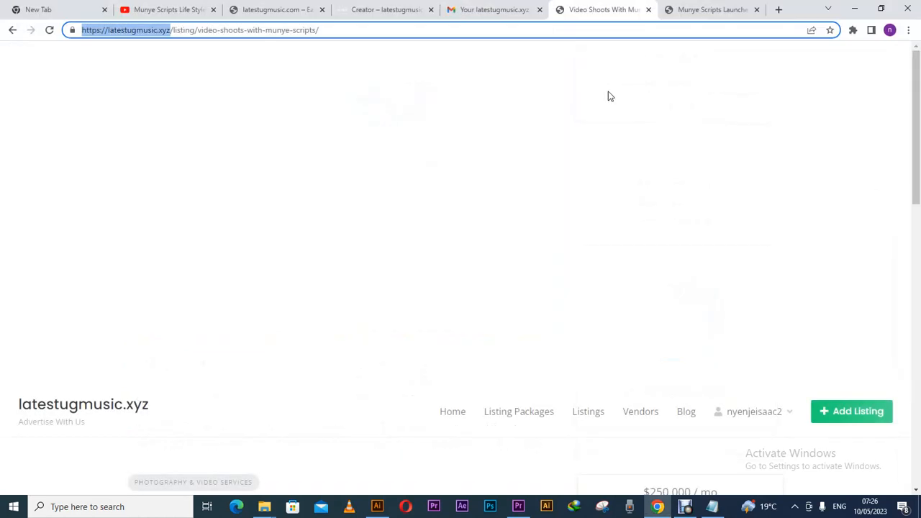
# Go from the Creator page to the latestugmusic.com tab with joining requirements and support contacts.
pyautogui.click(385, 16)
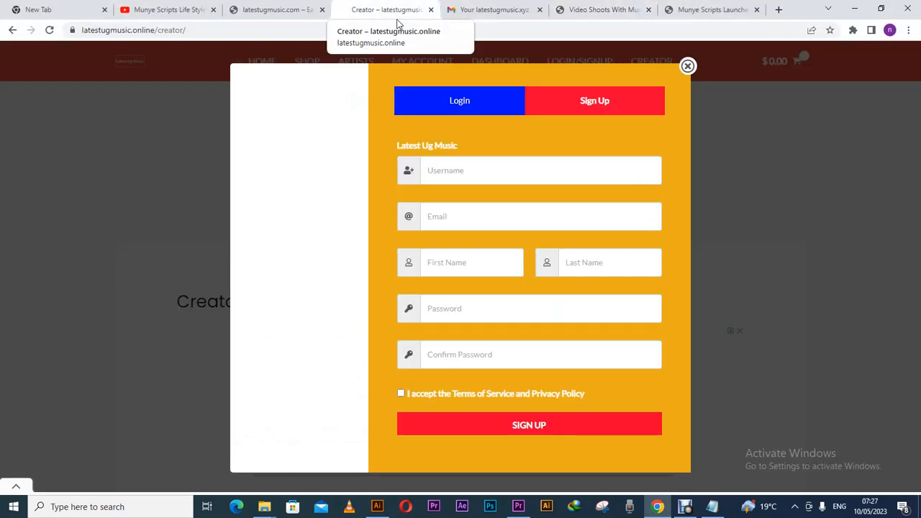
pyautogui.click(287, 16)
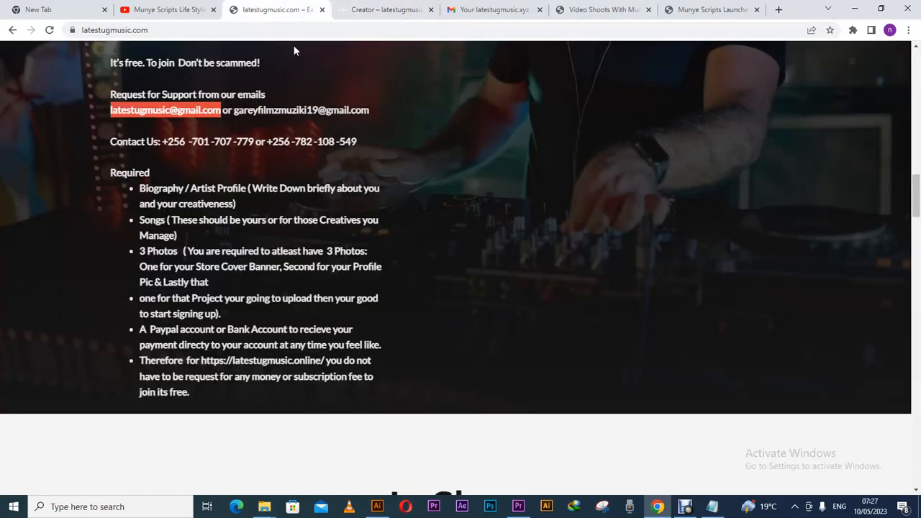